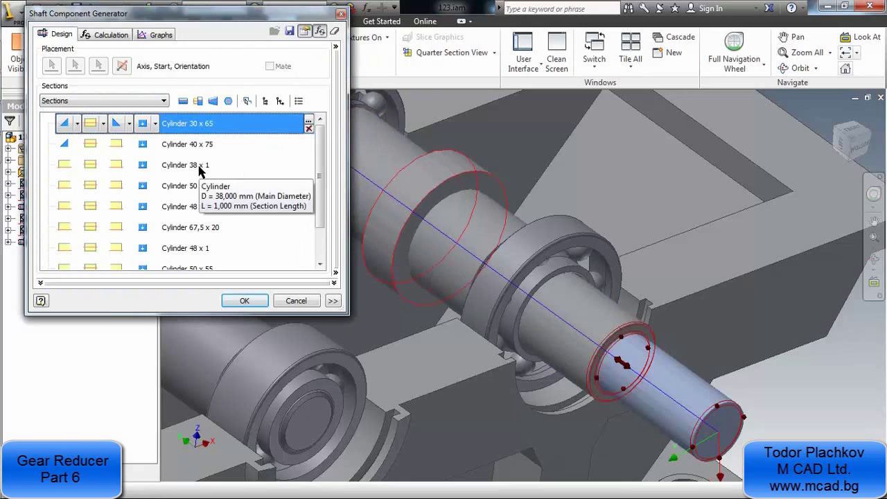
- Compare the shaft's cylinder sections with the diameters dimensioned on the keyed output shaft in the AutoCAD drawing Redukto21321r.dwg
scroll(200, 172, down, 1)
scroll(200, 172, up, 1)
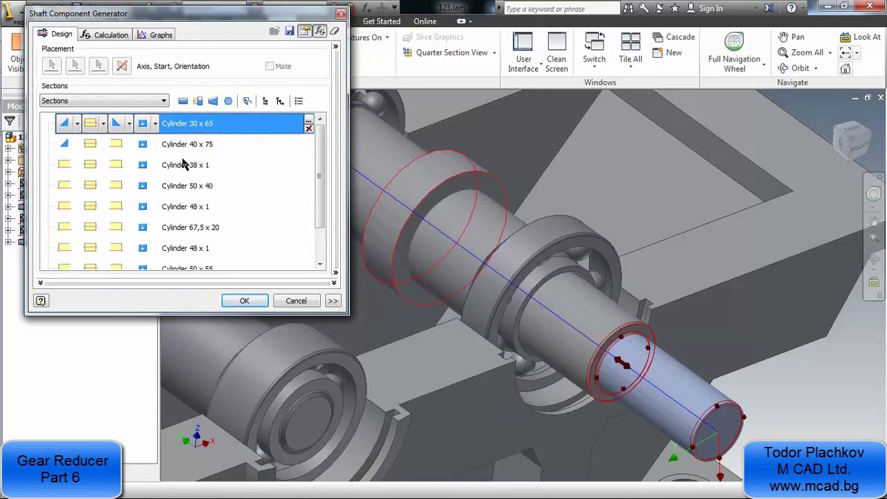
scroll(187, 206, down, 1)
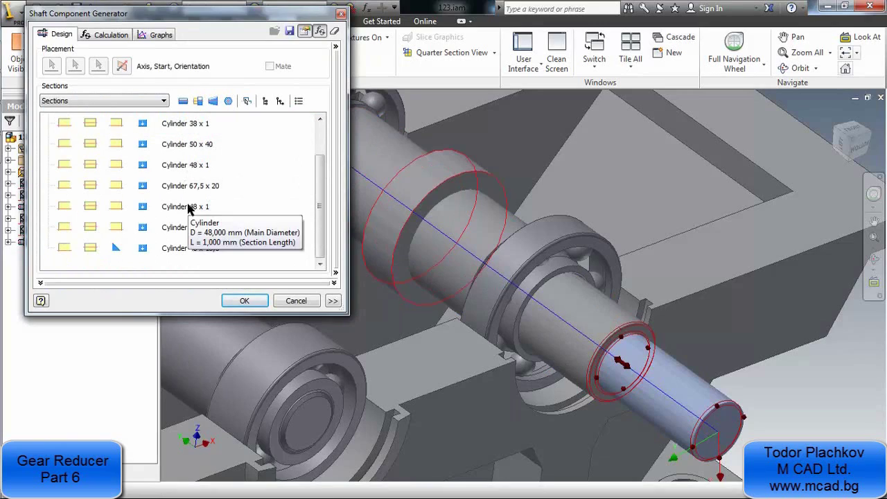
click(13, 97)
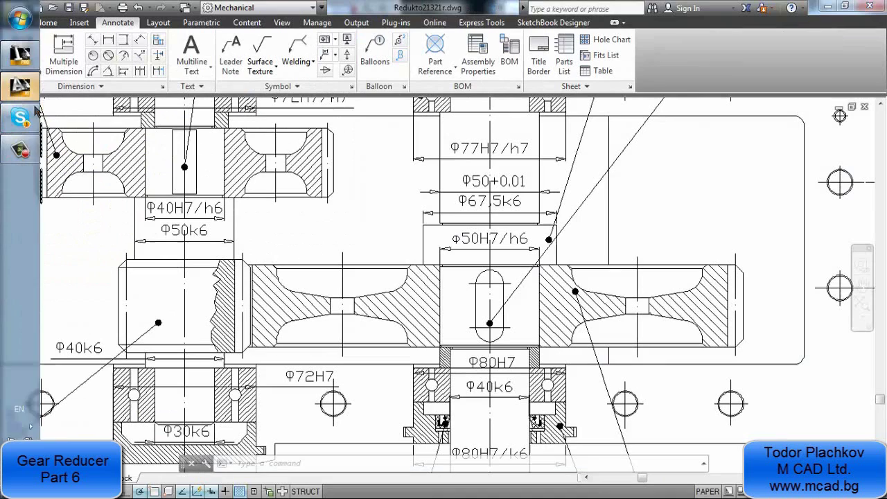
mouse_move(448, 270)
middle_down()
mouse_move(435, 272)
mouse_move(367, 352)
middle_up()
middle_drag(420, 161, 384, 202)
mouse_move(482, 448)
middle_down()
mouse_move(542, 418)
mouse_move(535, 263)
middle_up()
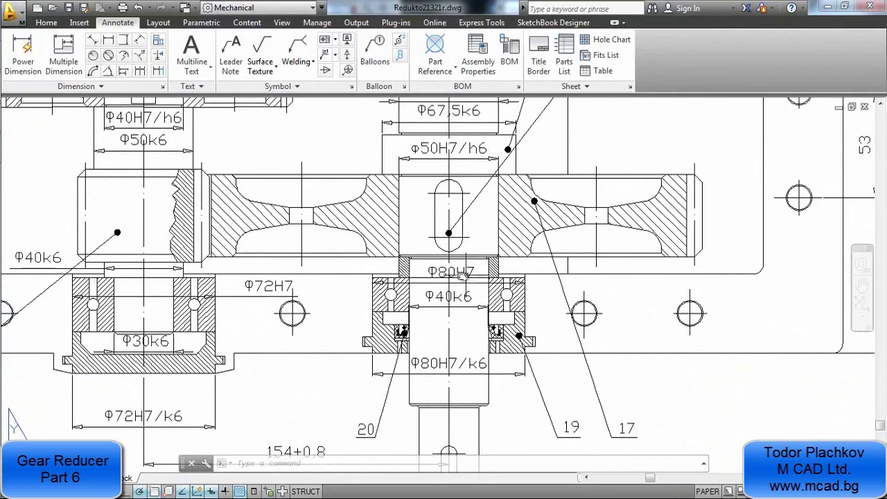
scroll(460, 275, up, 1)
scroll(352, 278, up, 2)
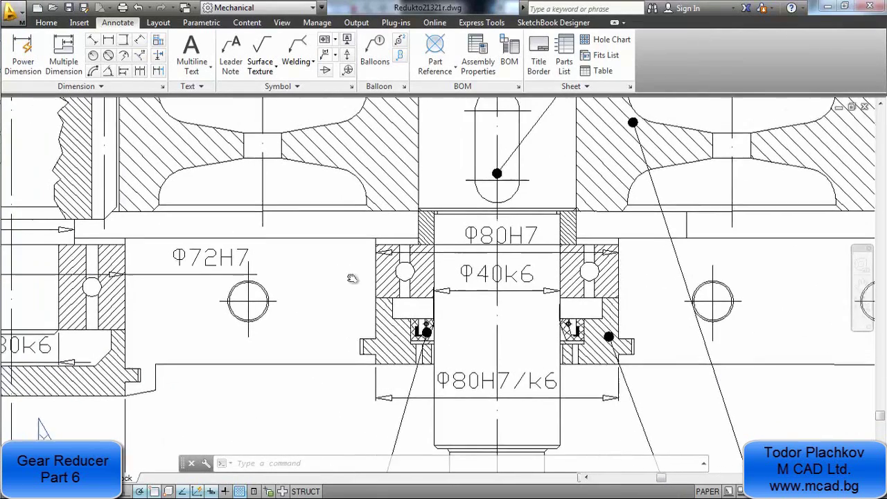
middle_drag(352, 278, 355, 393)
scroll(355, 393, down, 3)
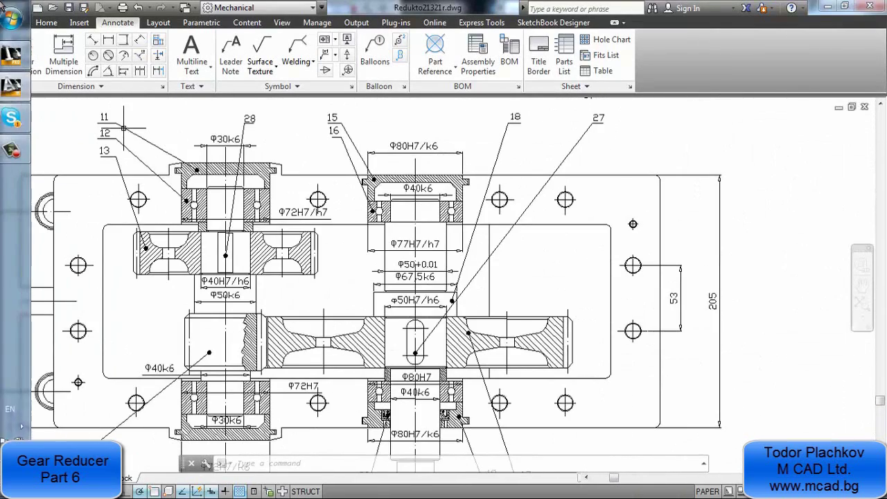
- Switch back to Inventor and, in the shaft's calculation, move the free support along the 40 x 75 section to about 130 mm
mouse_move(17, 57)
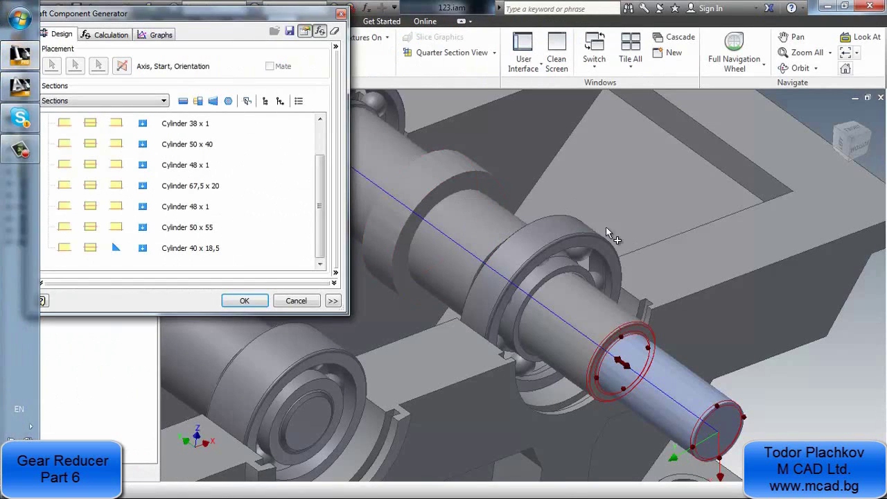
click(108, 38)
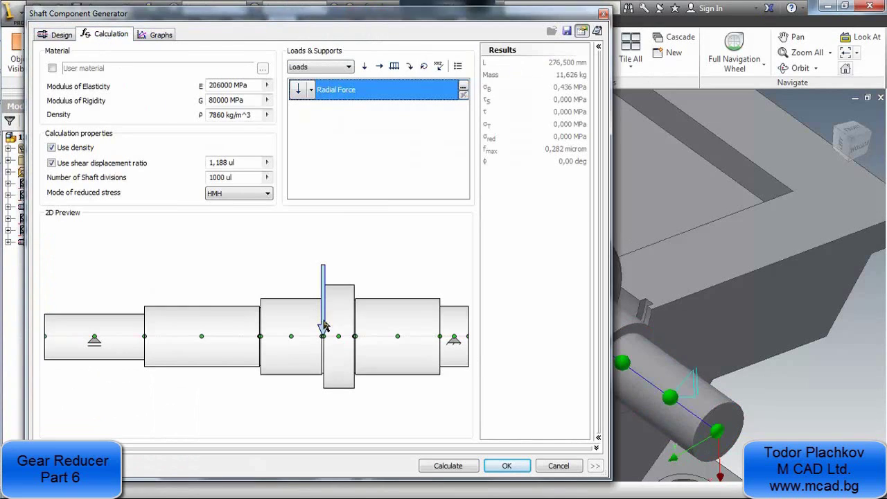
click(456, 340)
middle_drag(704, 303, 775, 243)
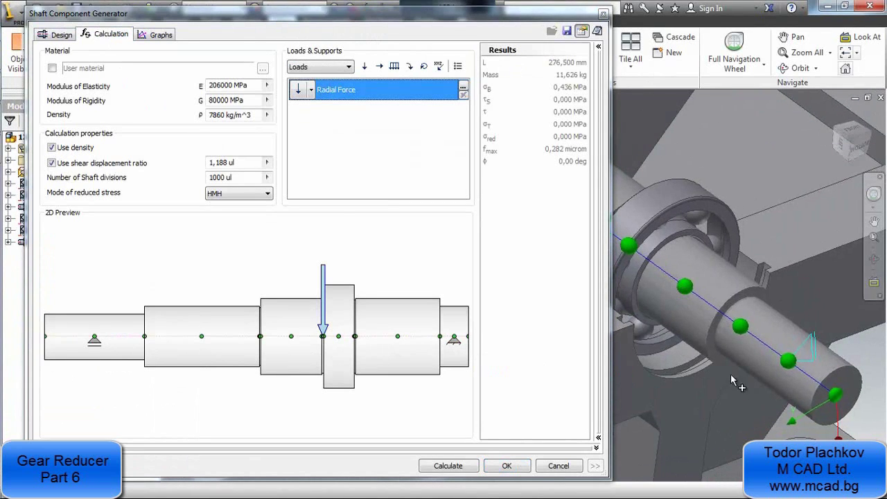
drag(95, 344, 188, 352)
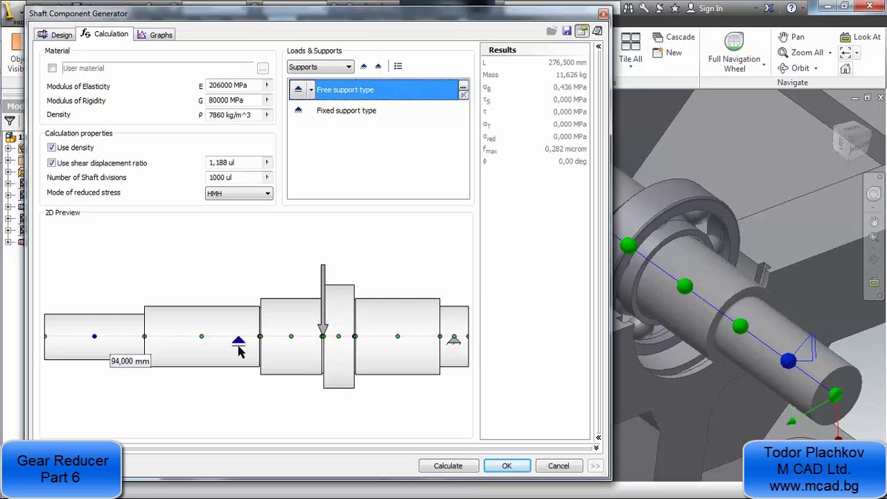
drag(244, 351, 243, 354)
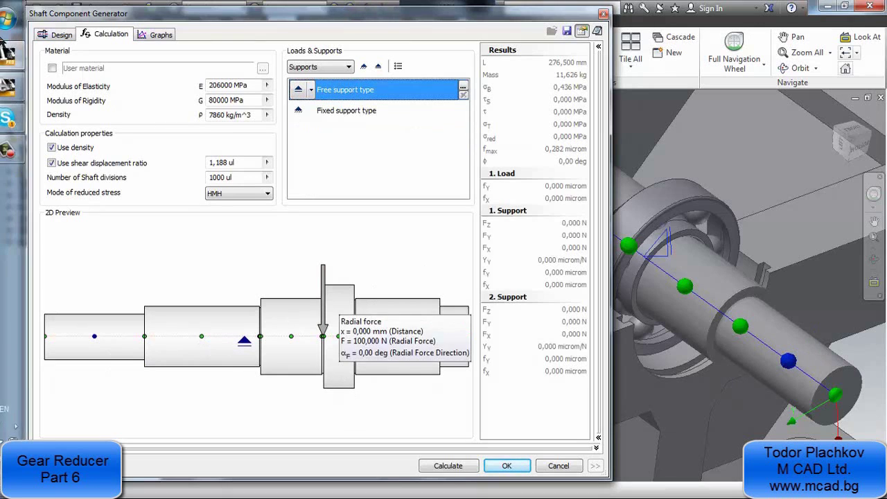
- In the Shear Force graph, move the radial force to the middle of the 50 x 40 section, then accept the shaft
click(159, 35)
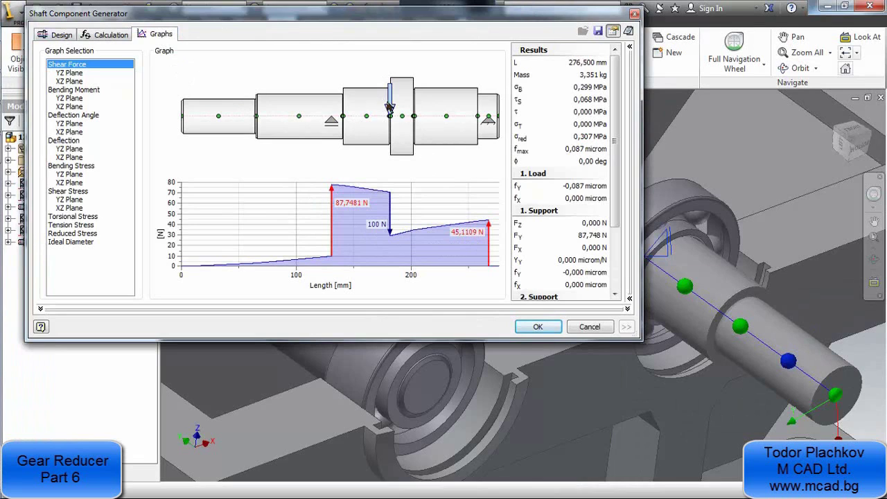
mouse_move(391, 106)
mouse_move(390, 106)
mouse_down()
mouse_move(301, 104)
mouse_move(365, 111)
mouse_up()
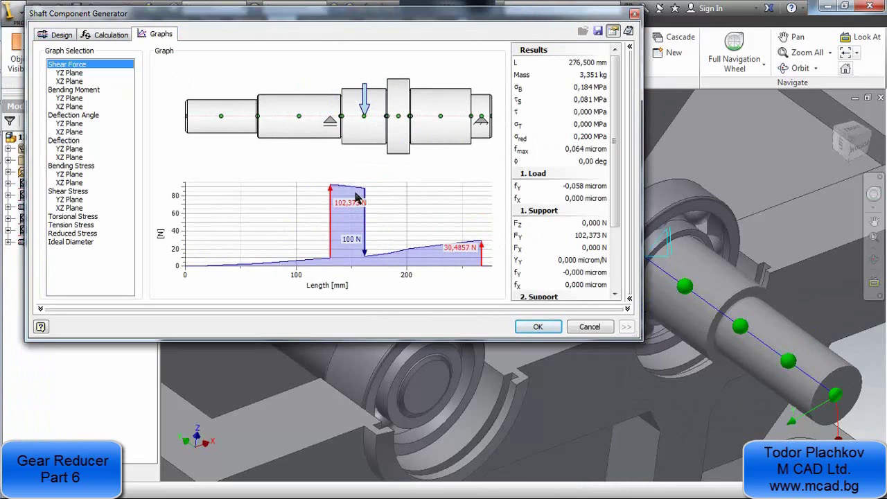
scroll(613, 108, down, 2)
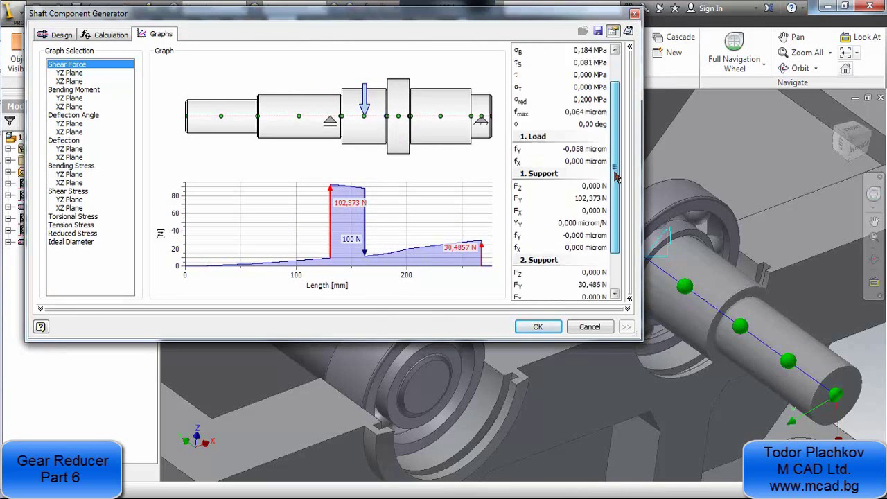
scroll(613, 108, up, 2)
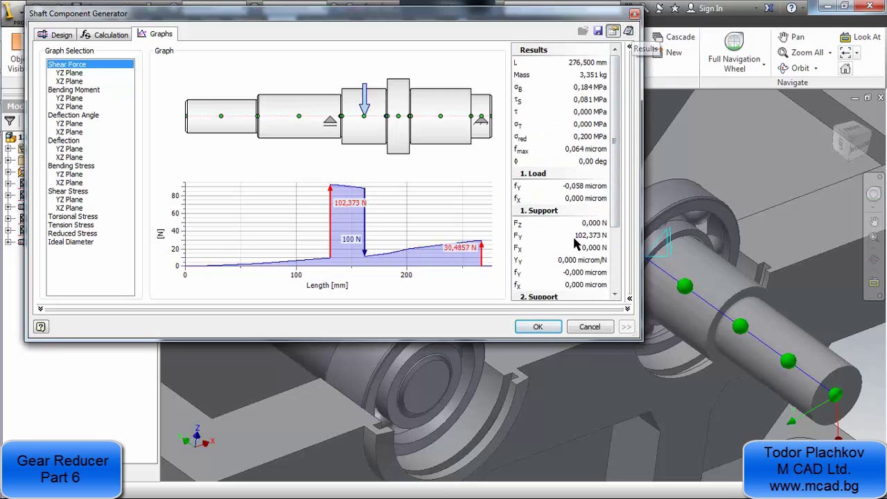
click(528, 327)
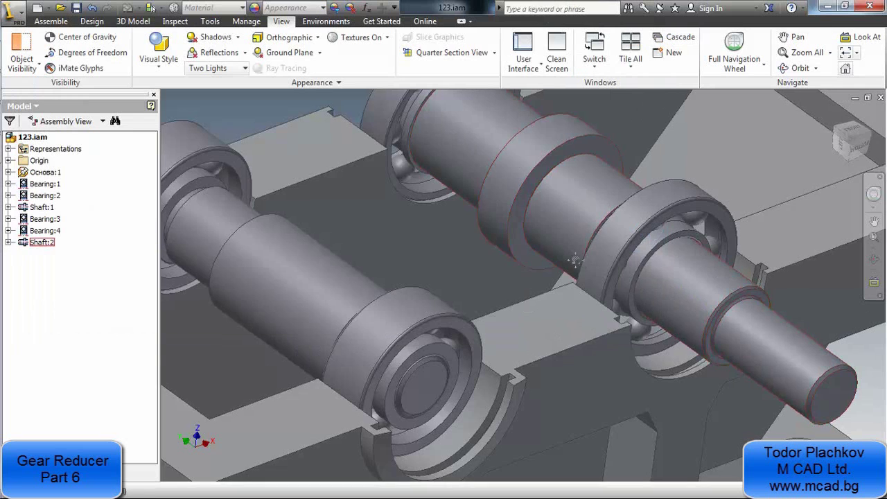
scroll(522, 305, down, 3)
click(485, 220)
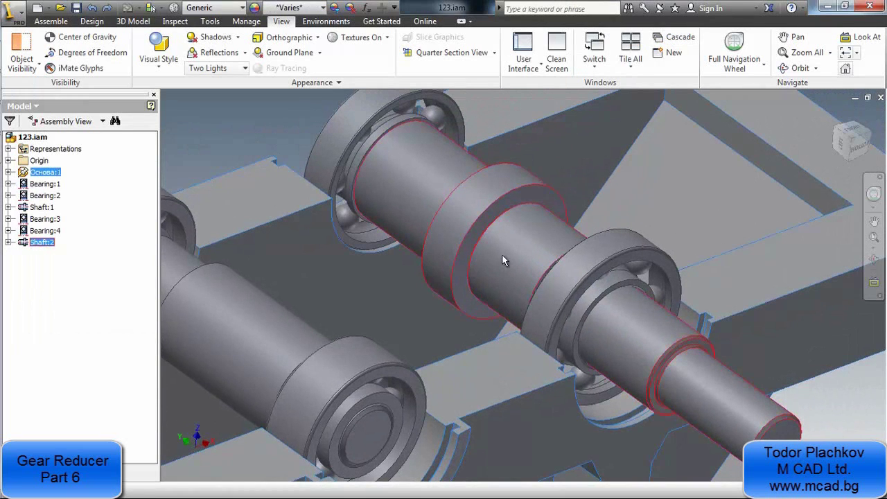
click(258, 142)
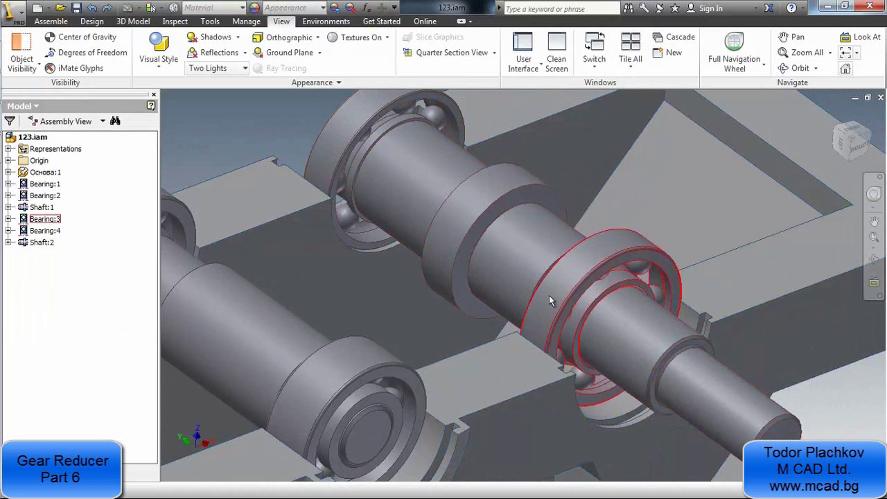
click(529, 256)
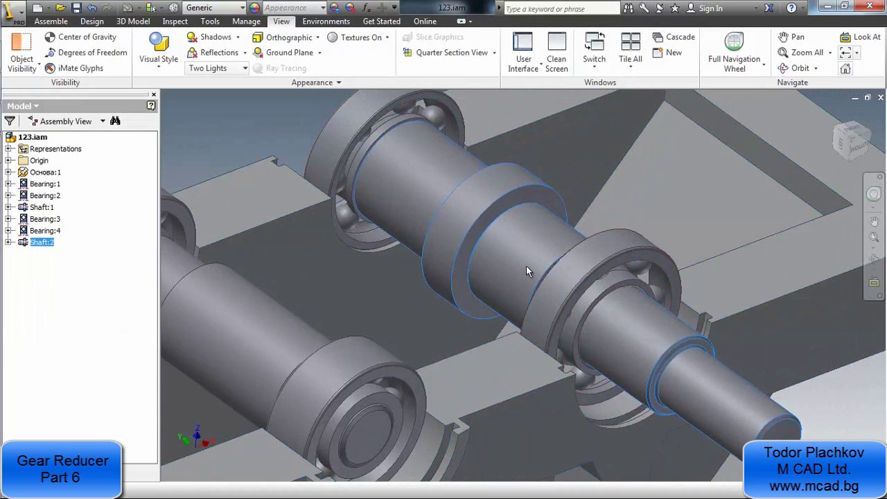
click(292, 156)
middle_drag(291, 156, 406, 222)
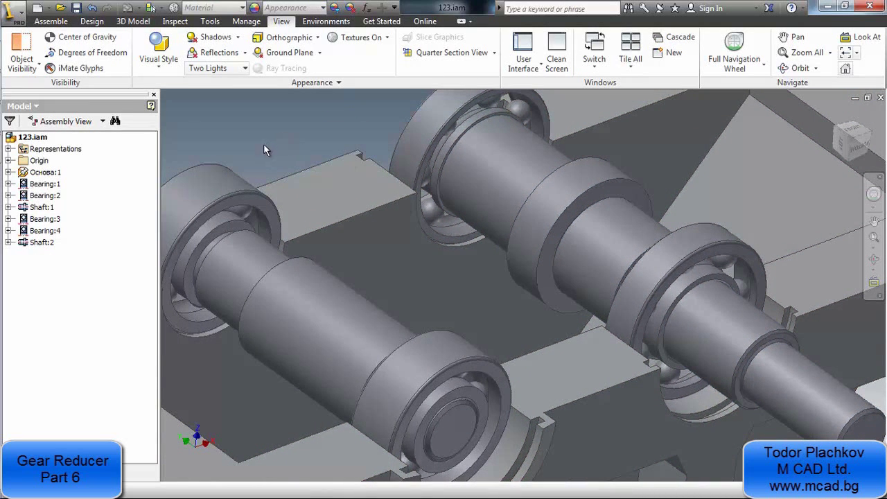
click(319, 363)
click(603, 236)
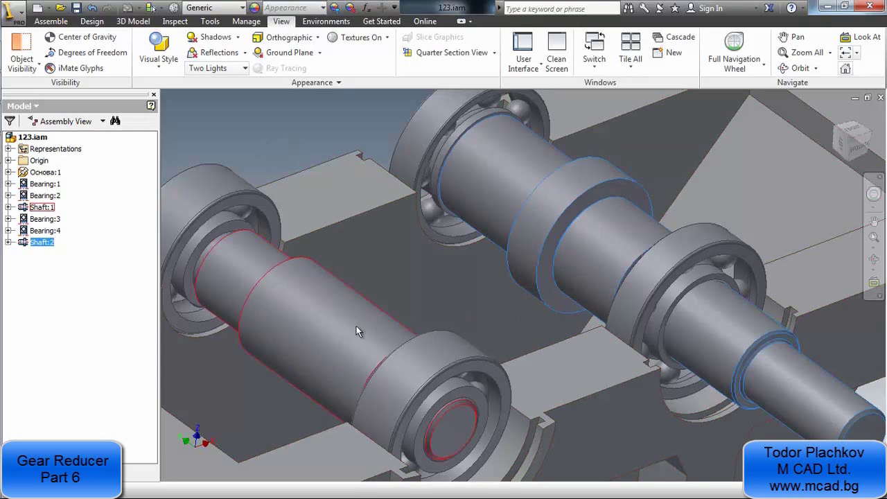
click(304, 105)
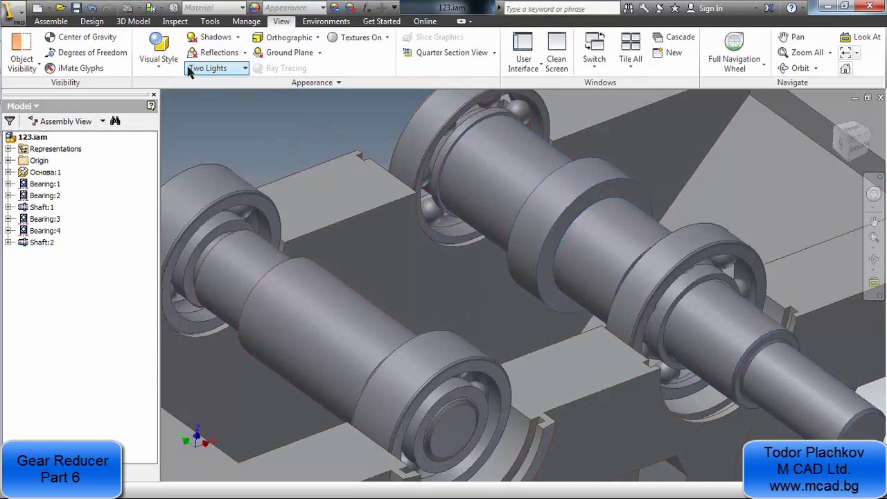
- Start a spur gear pair, placing Gear1 on Shaft:1's large cylindrical face and Gear2 on Shaft:2's 50 x 40 section beside the collar
click(92, 22)
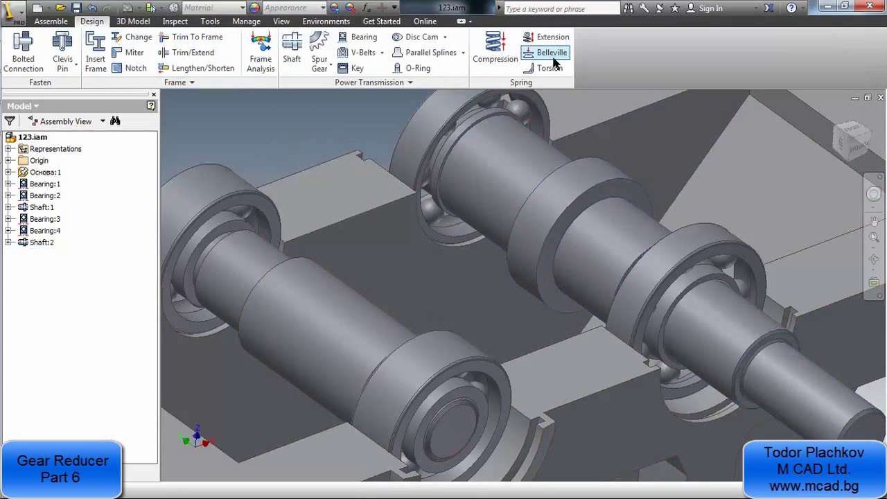
click(321, 68)
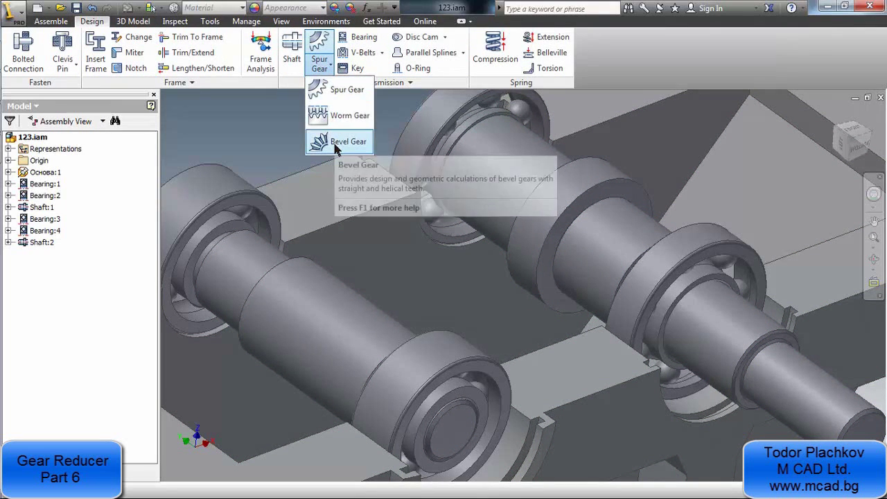
click(319, 88)
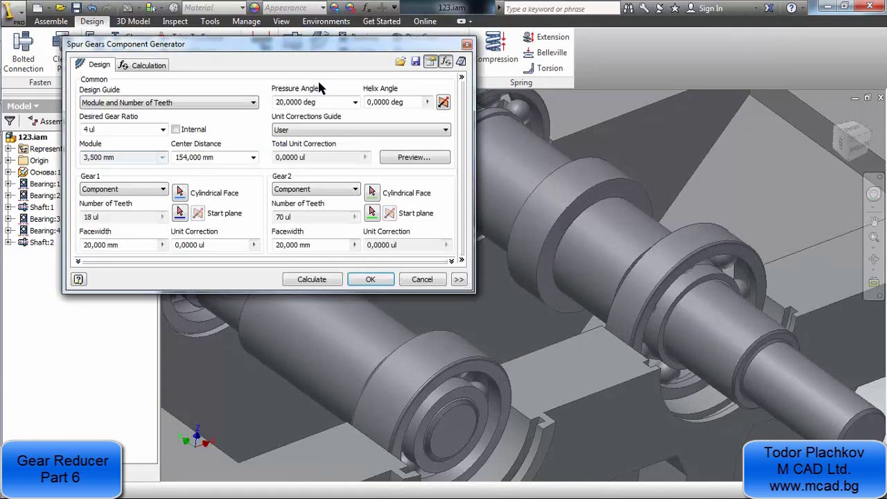
shift+middle_drag(385, 308, 490, 304)
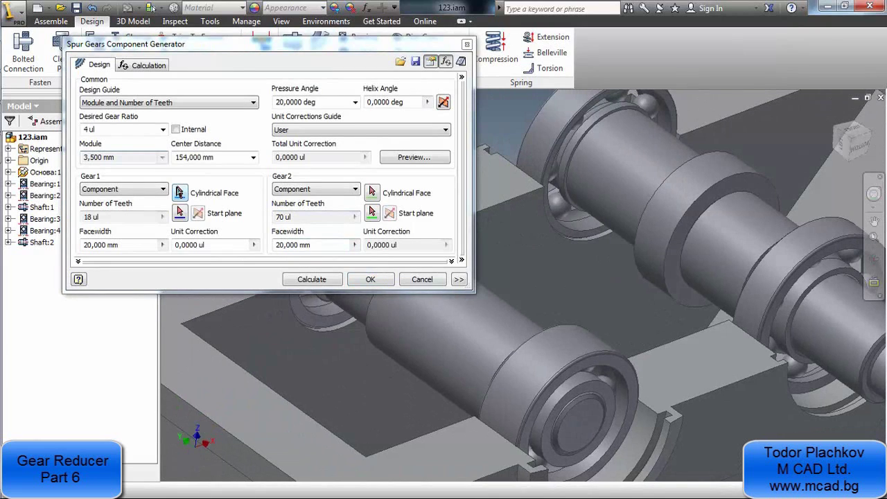
click(429, 344)
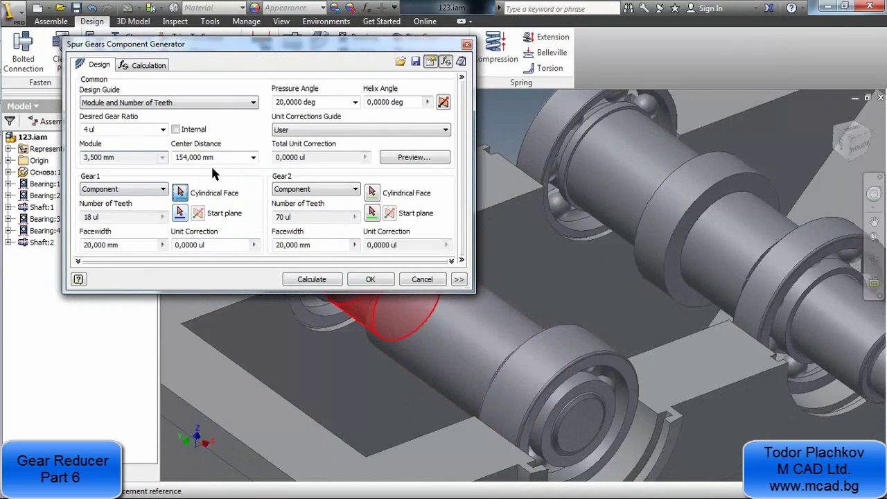
click(456, 372)
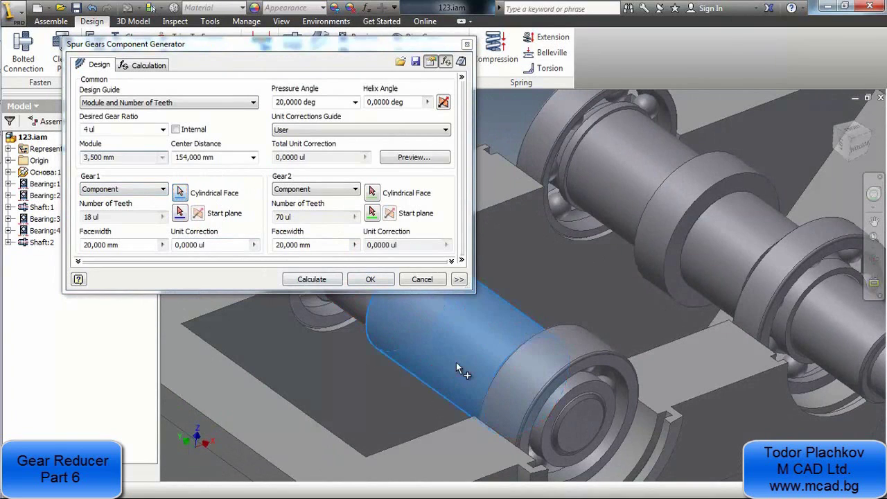
click(373, 192)
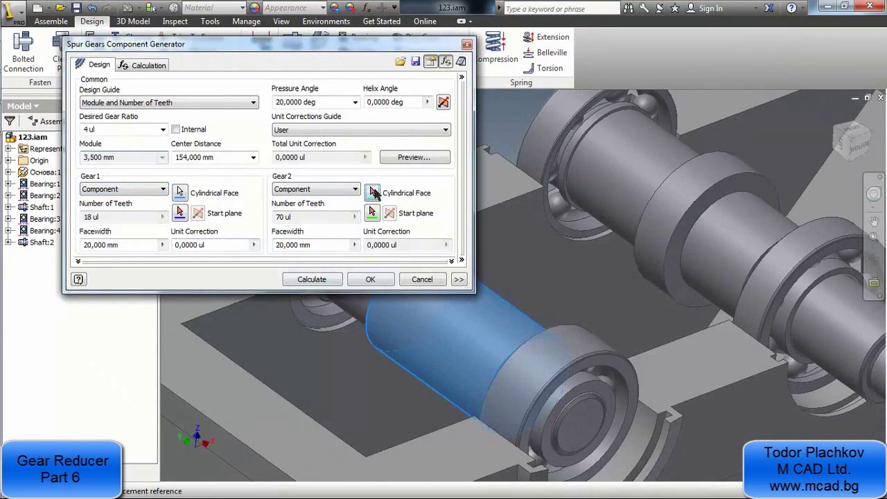
click(746, 229)
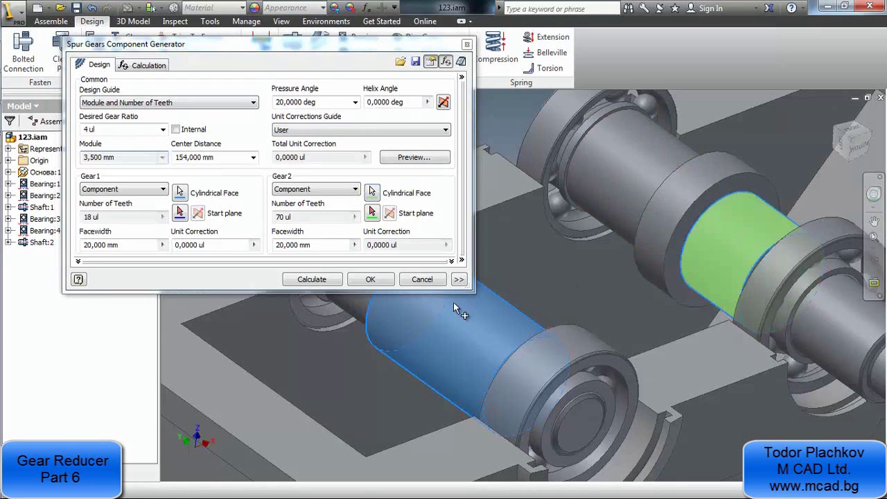
- Switch to the AutoCAD drawing Redukto21321r.dwg and examine how the large gear sits against the output shaft's collar and meshes with the pinion
mouse_move(2, 167)
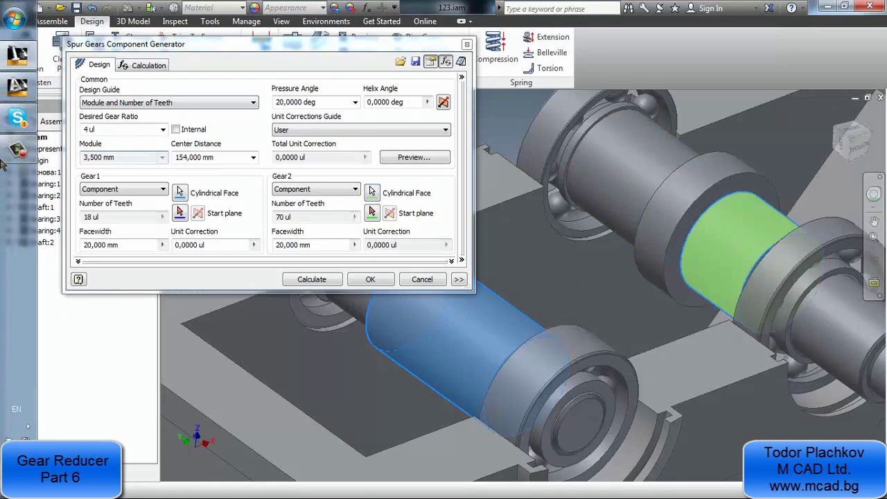
click(20, 86)
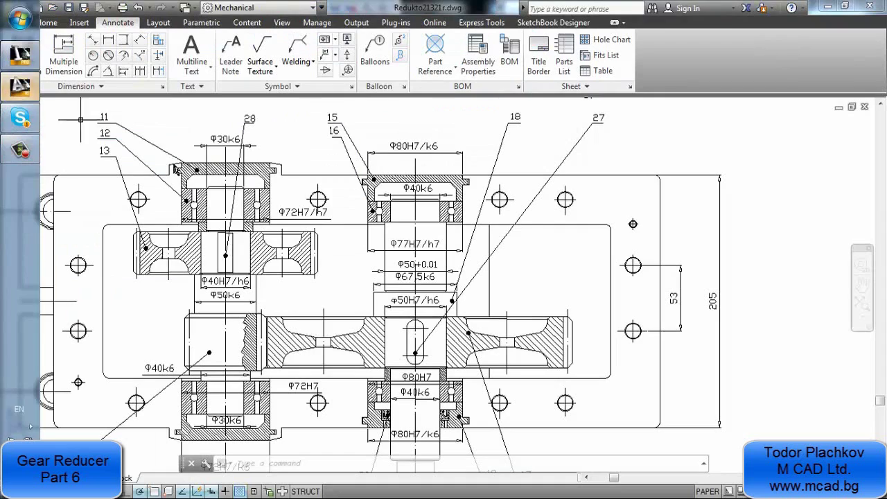
scroll(413, 309, up, 6)
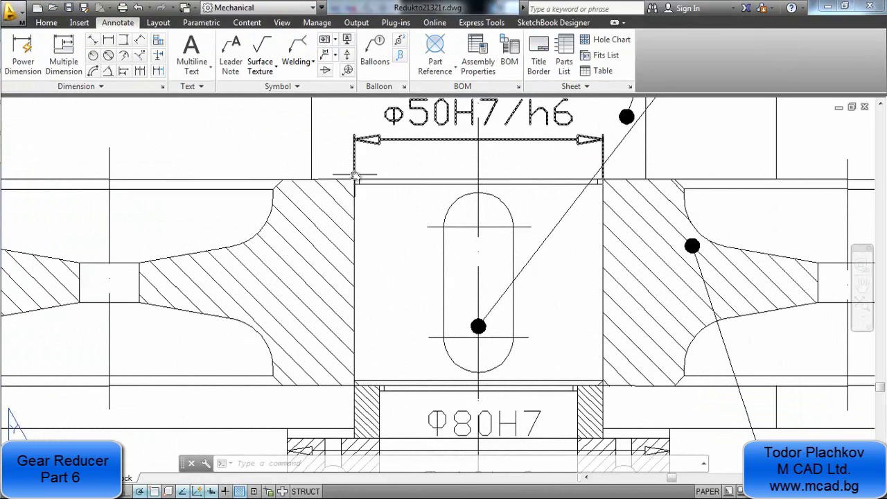
scroll(385, 173, down, 4)
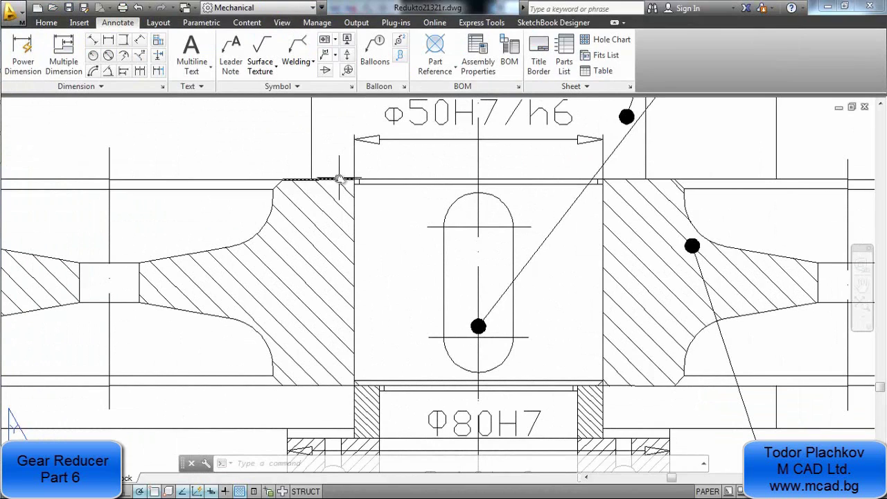
middle_drag(197, 185, 523, 227)
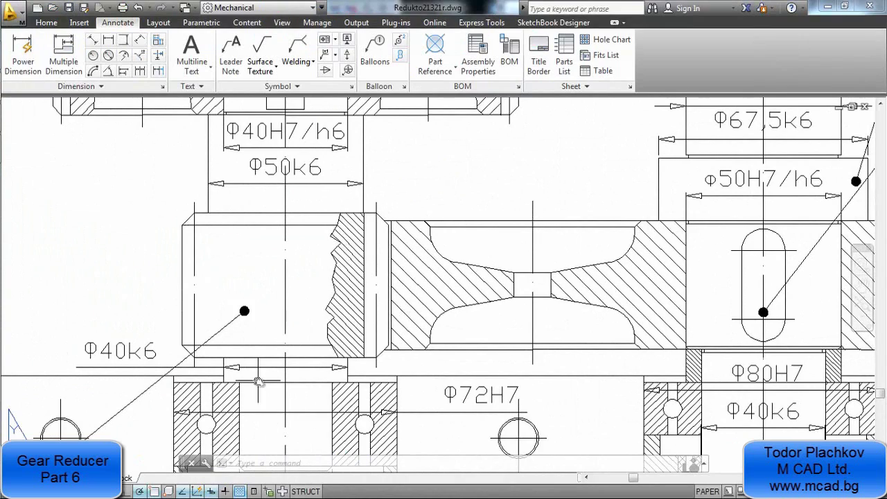
mouse_move(610, 259)
middle_down()
mouse_move(476, 281)
mouse_move(385, 278)
middle_up()
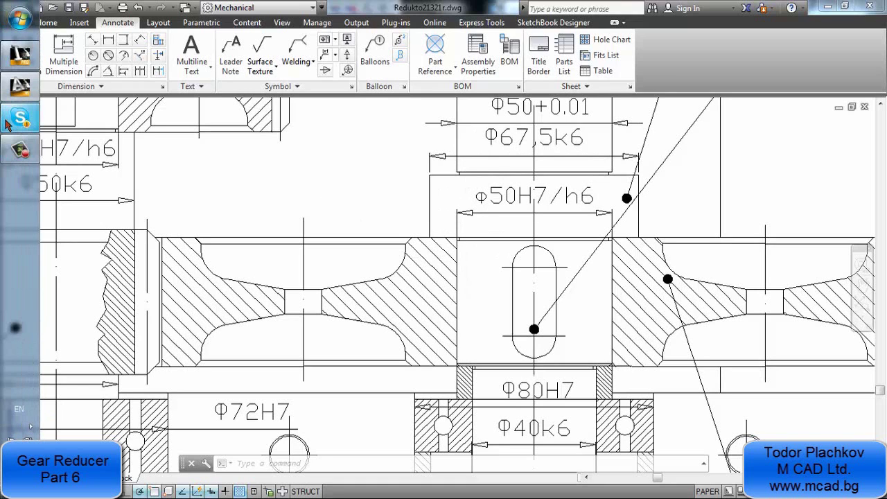
- Switch back to Inventor and set Gear2's start plane to the collar's end face beside the 50 x 40 section of Shaft:2
mouse_move(3, 82)
click(19, 53)
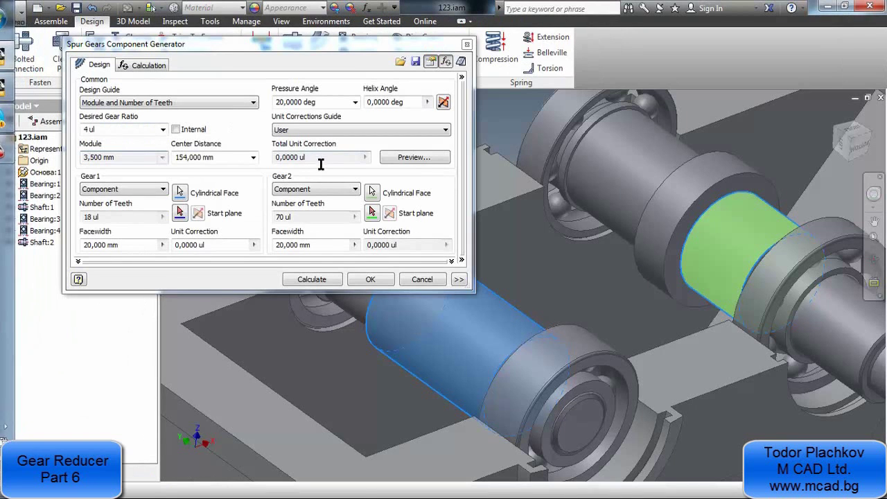
click(372, 214)
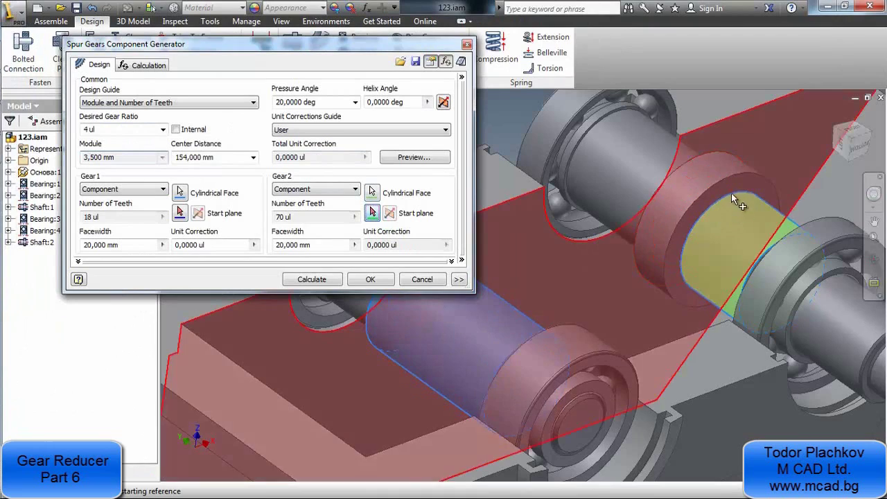
click(736, 183)
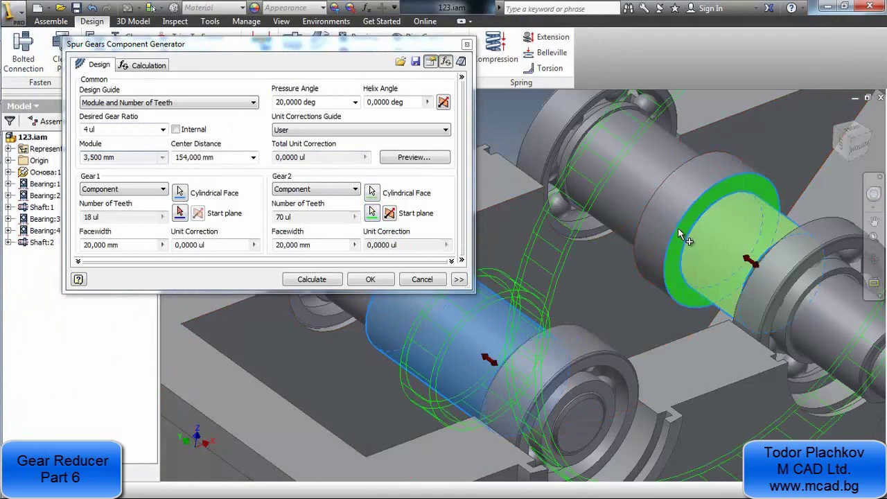
shift+middle_drag(679, 272, 594, 290)
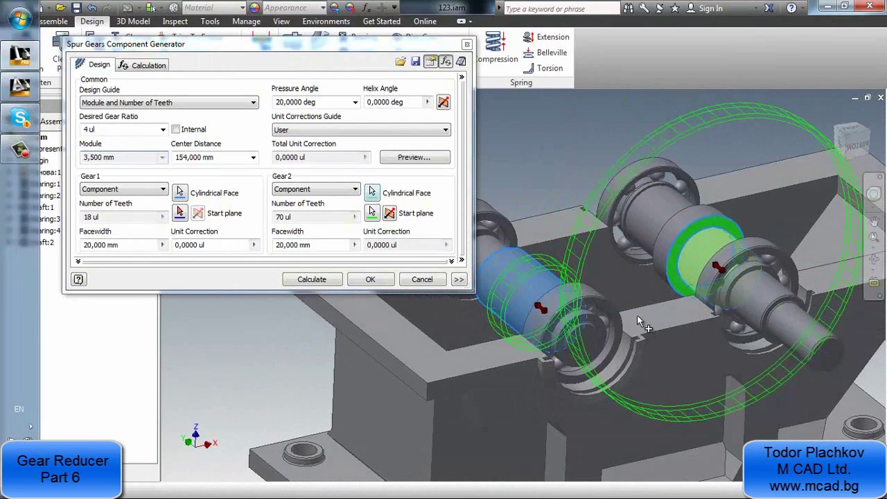
- Open Gear1's facewidth for editing, switch to AutoCAD and measure the pinion's full width with a temporary vertical dimension
click(130, 246)
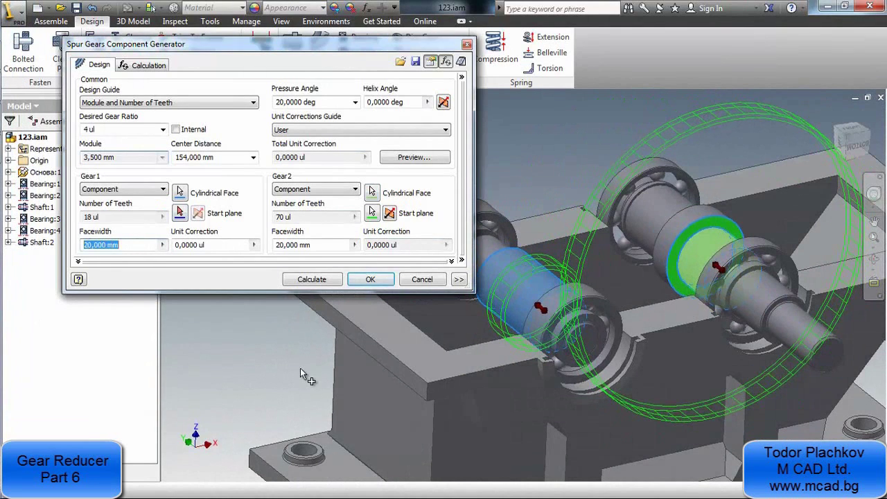
mouse_move(2, 185)
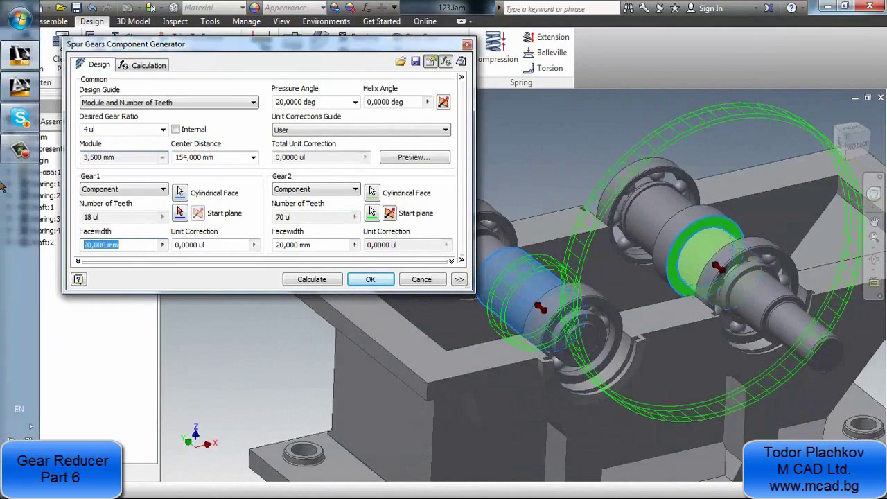
click(19, 83)
scroll(631, 234, down, 2)
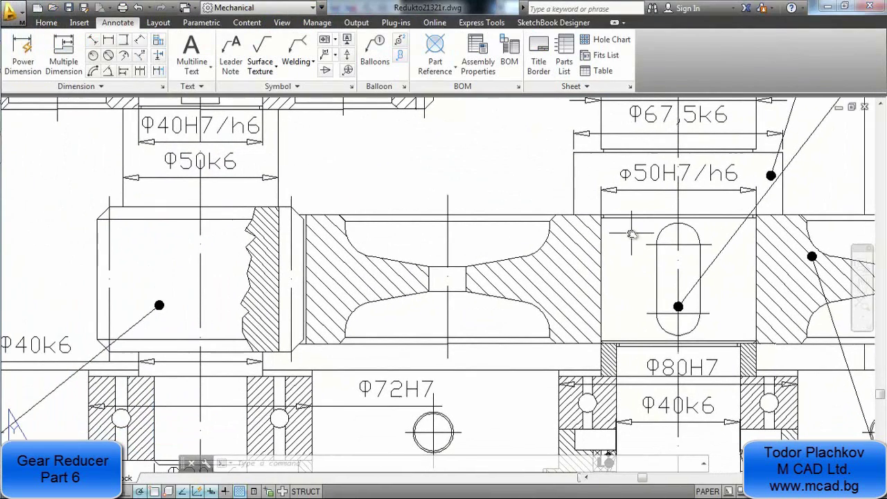
click(125, 42)
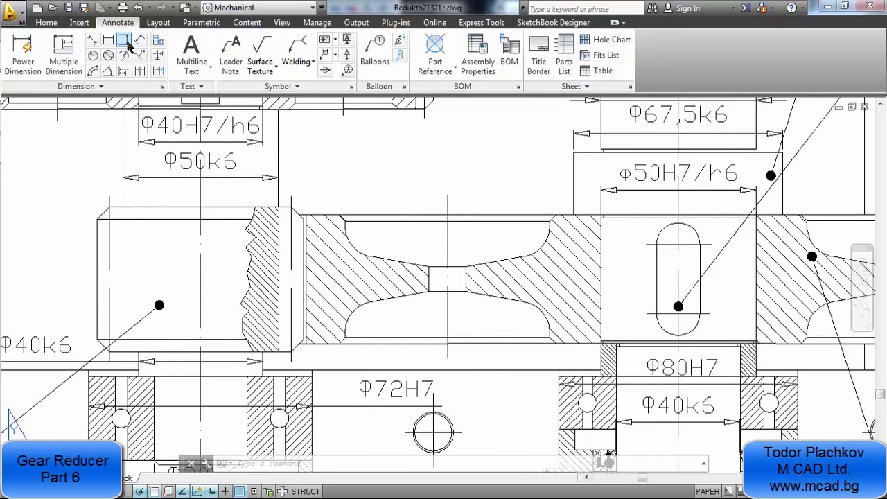
click(109, 207)
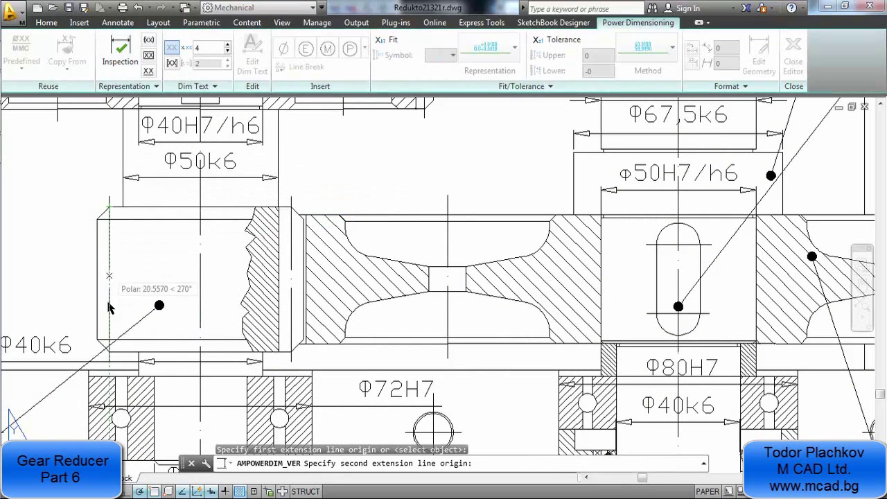
click(110, 352)
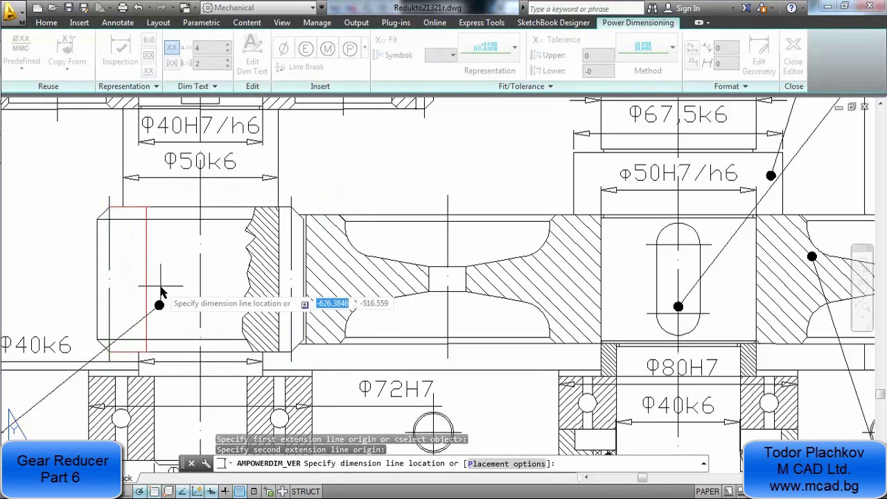
click(160, 291)
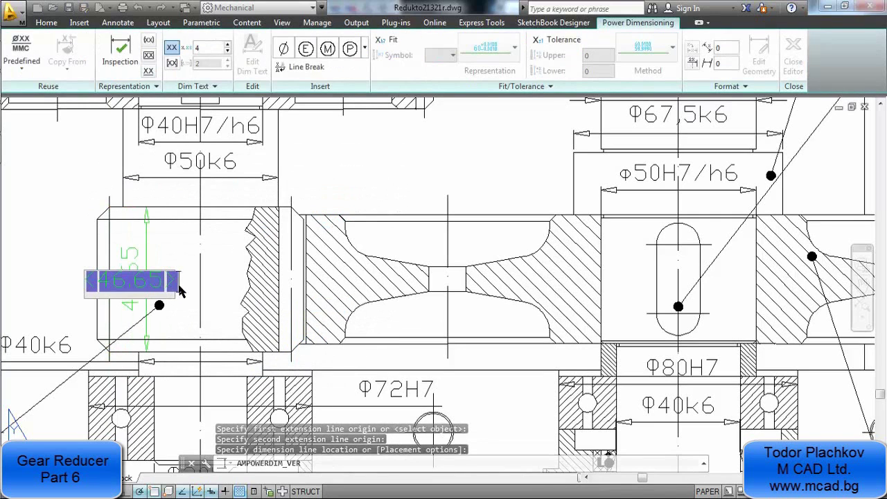
key(Escape)
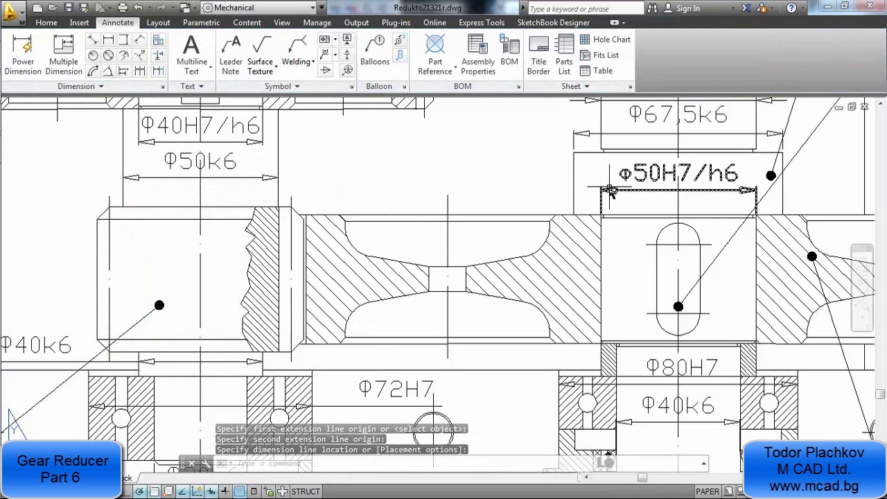
- Measure the large gear's width along its bore edge at the keyed output shaft with a temporary vertical dimension
key(Return)
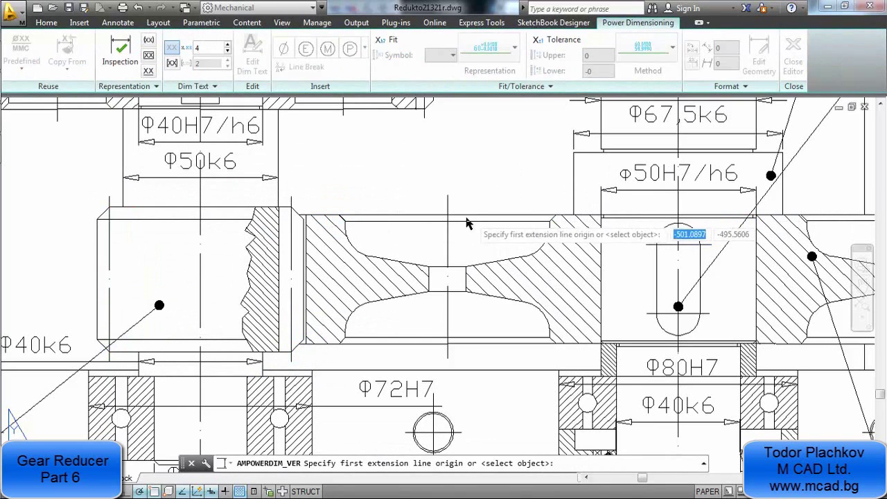
scroll(583, 204, up, 5)
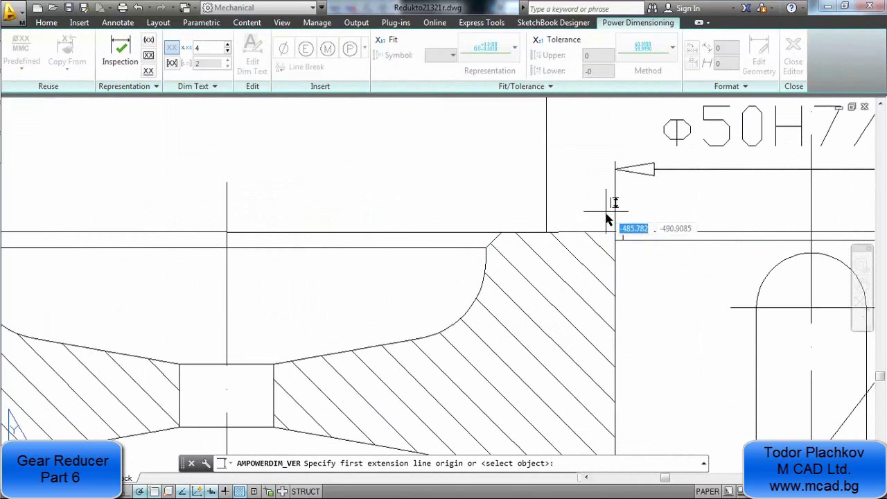
click(609, 234)
scroll(610, 236, down, 3)
scroll(624, 277, down, 3)
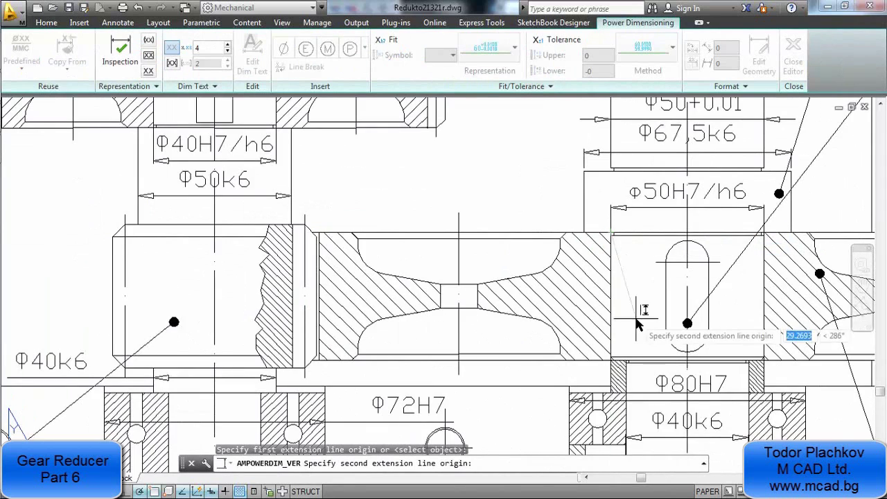
scroll(619, 360, up, 6)
click(554, 283)
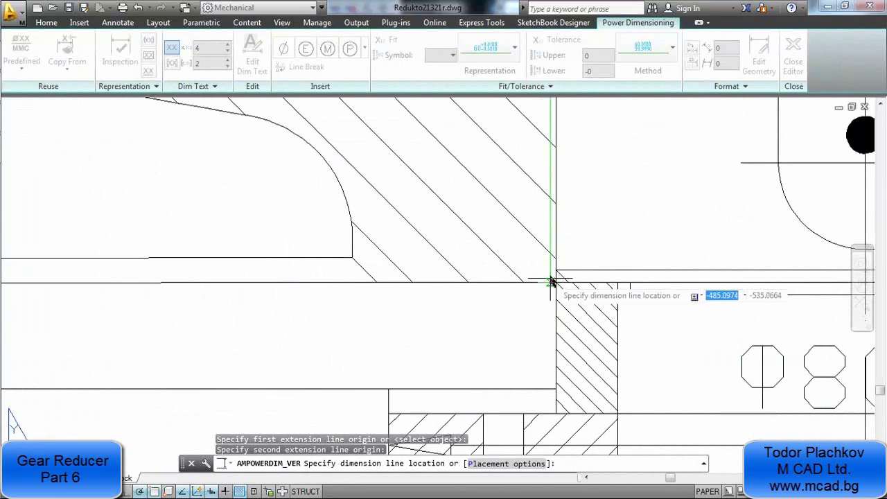
scroll(582, 223, down, 3)
click(593, 189)
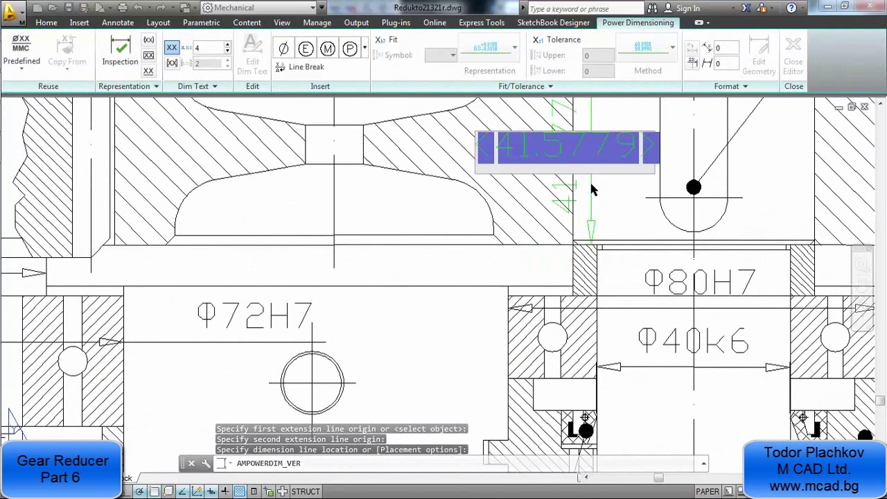
click(592, 189)
scroll(557, 185, up, 3)
scroll(558, 326, down, 5)
scroll(590, 329, up, 4)
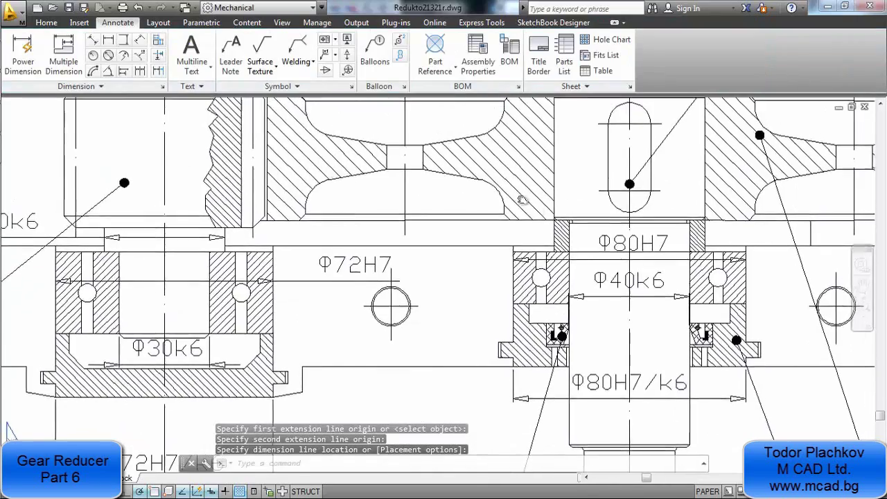
scroll(591, 328, down, 2)
middle_drag(609, 327, 508, 307)
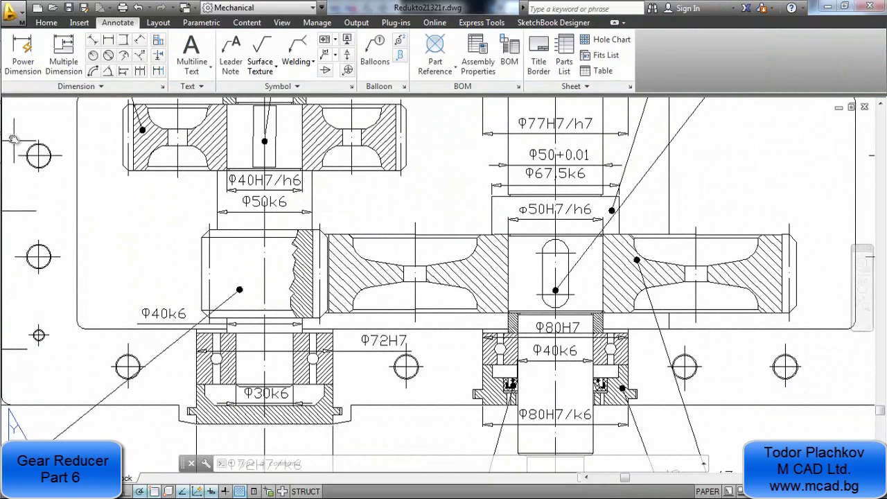
- Switch back to Inventor and set Gear1's facewidth to 45 mm
click(20, 86)
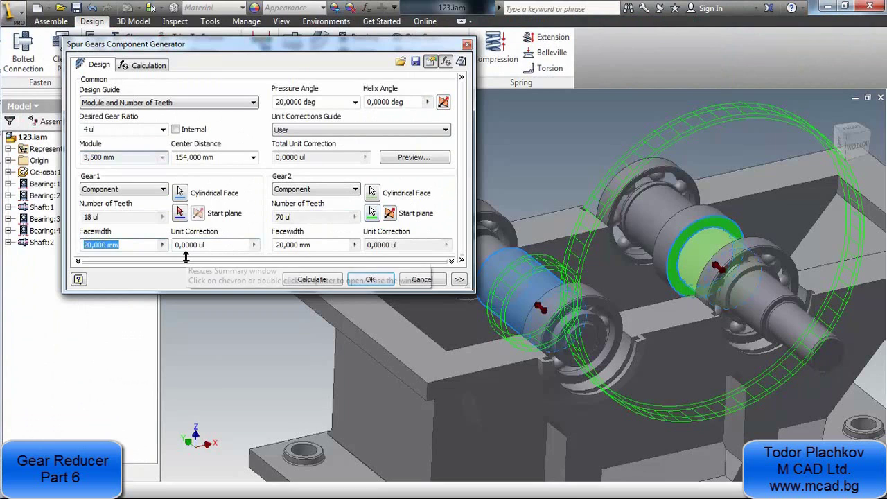
text(45)
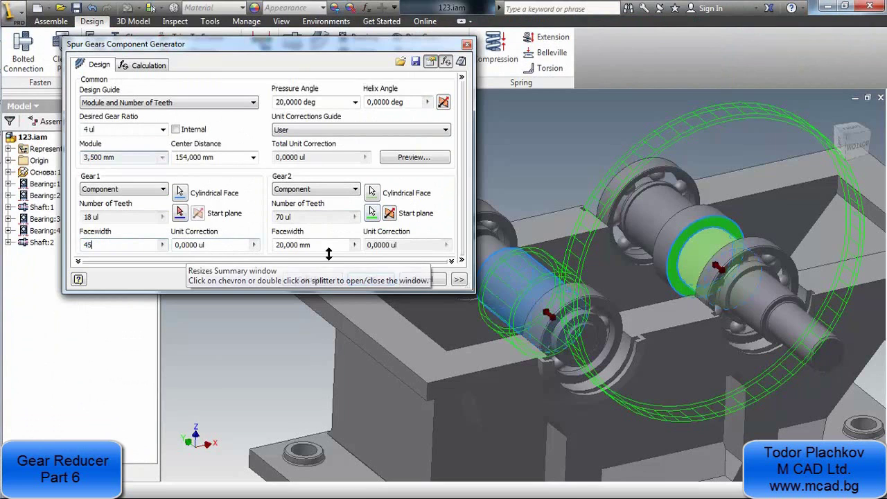
shift+middle_drag(519, 323, 613, 360)
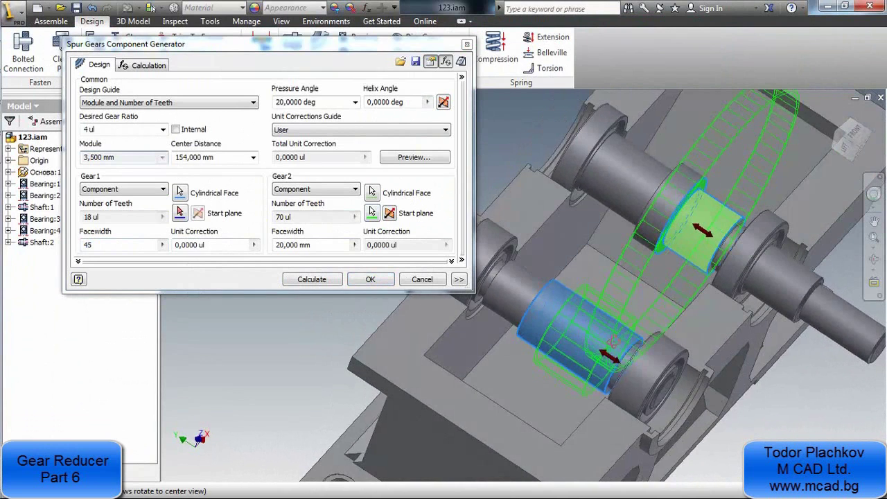
mouse_move(613, 361)
mouse_down()
mouse_move(624, 366)
mouse_move(613, 359)
mouse_up()
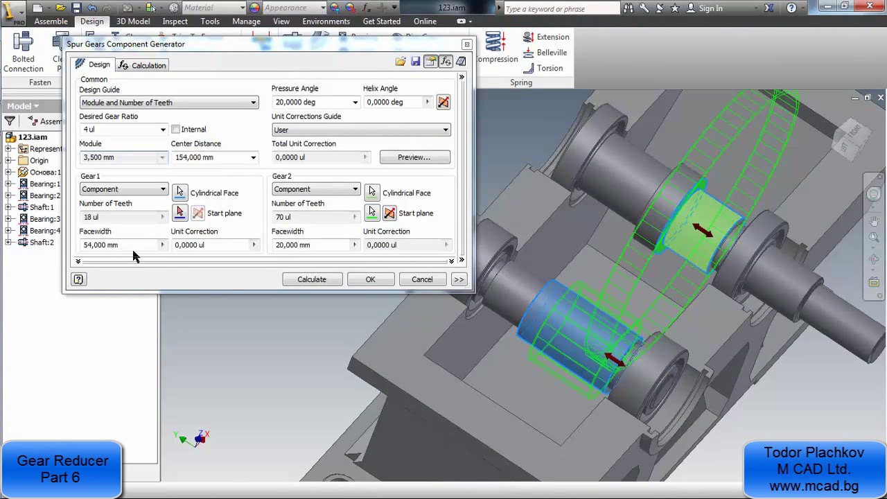
drag(125, 248, 52, 240)
text(45)
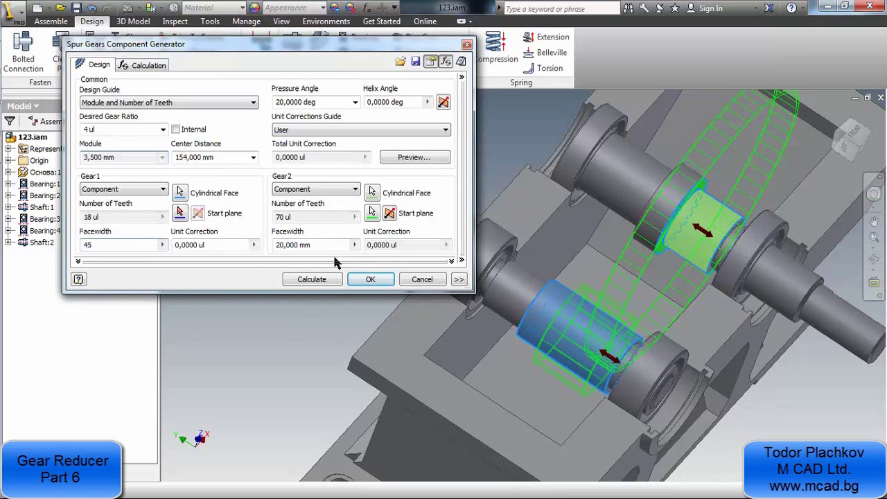
- Set Gear2's facewidth to 40 mm and calculate the spur gear pair
drag(311, 245, 214, 247)
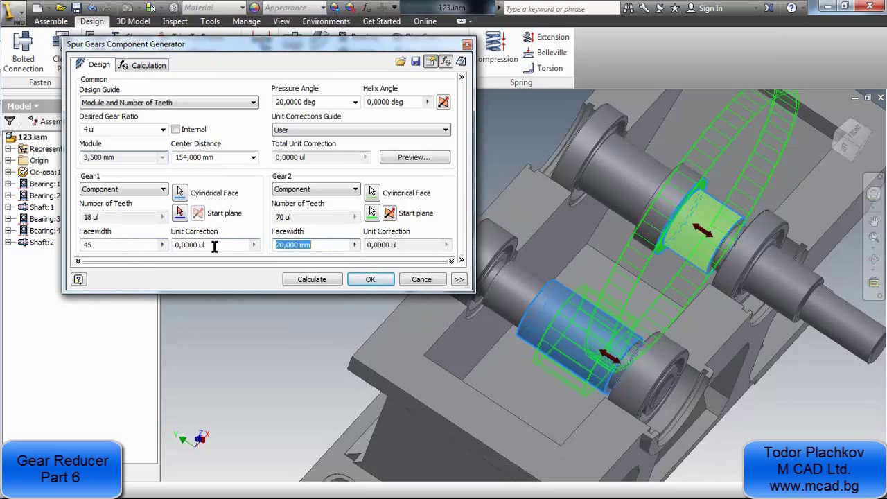
text(40)
key(F4)
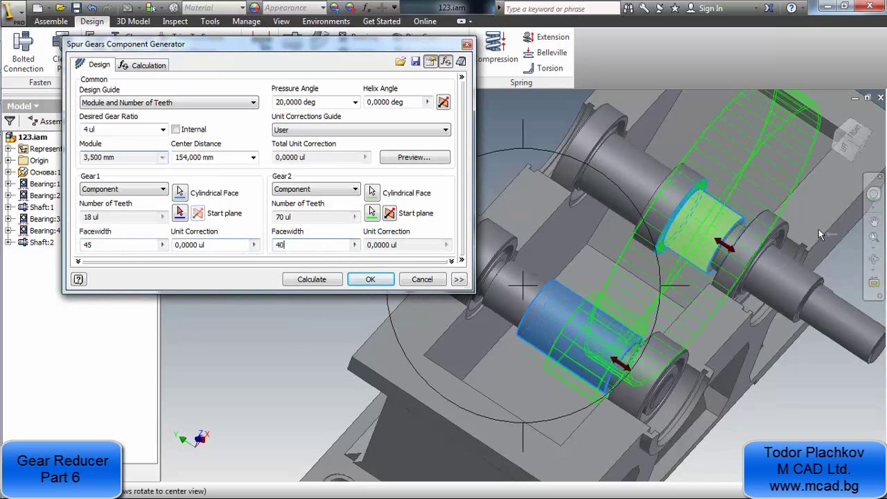
drag(579, 312, 571, 287)
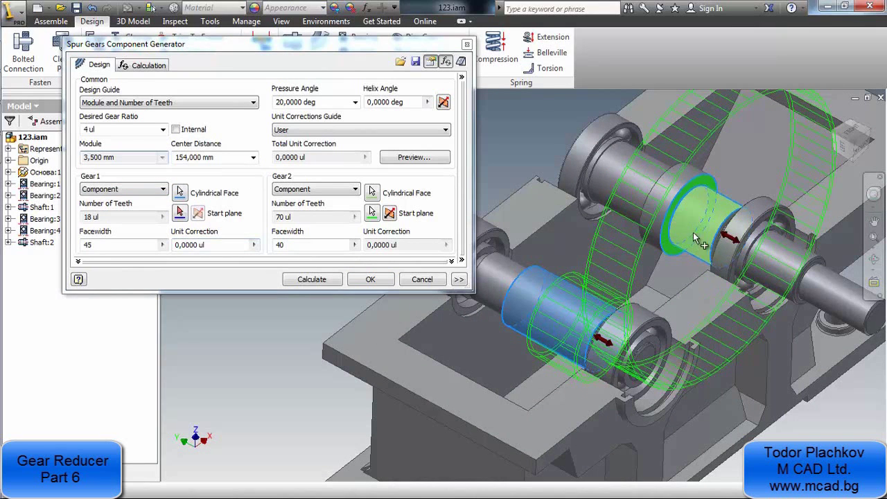
shift+middle_drag(690, 275, 470, 293)
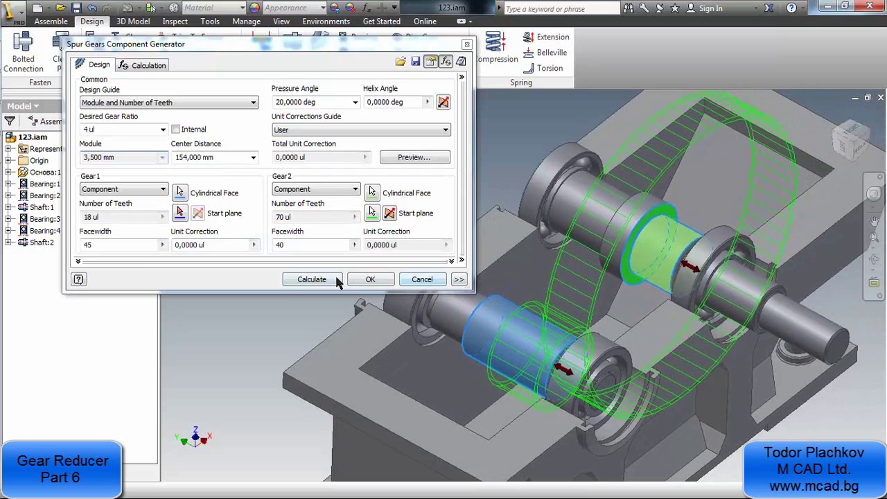
click(338, 280)
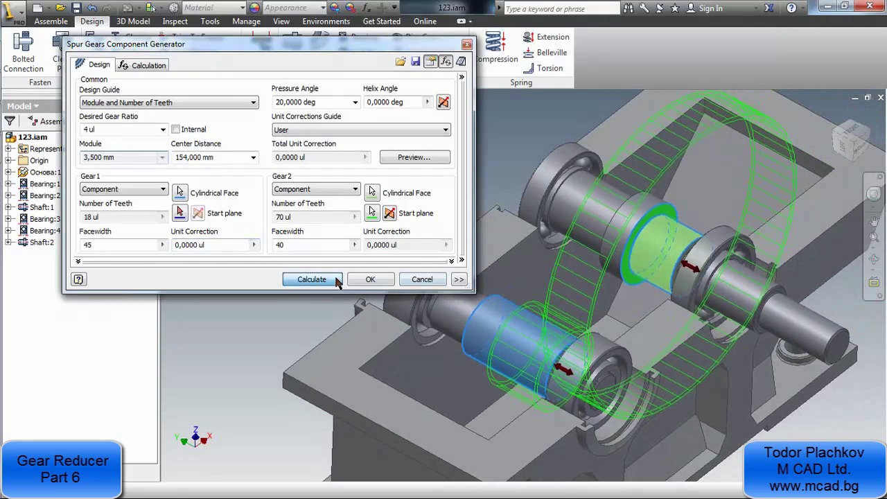
- Show the calculation results, set the desired gear ratio to 3 and recalculate the spur gear pair
click(462, 260)
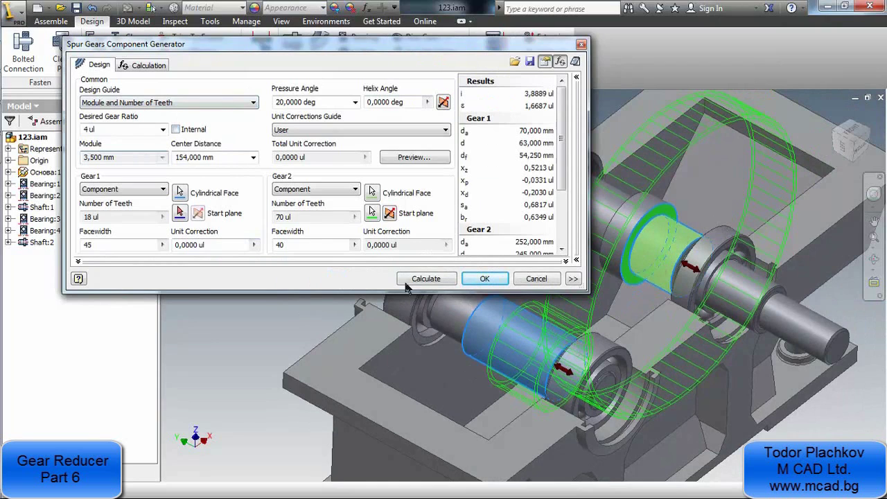
click(104, 129)
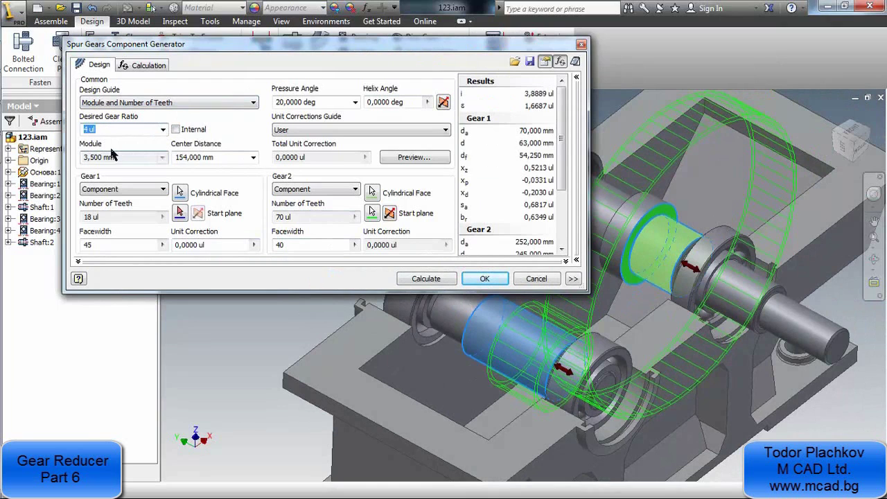
text(3)
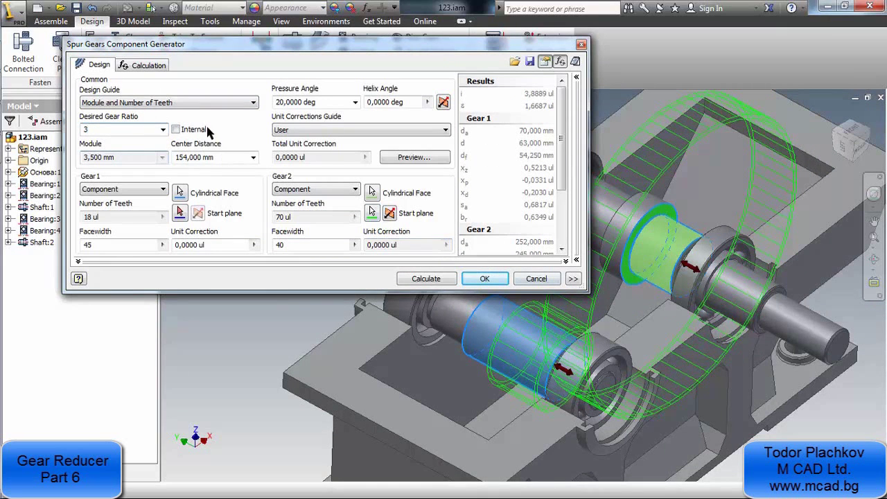
click(437, 280)
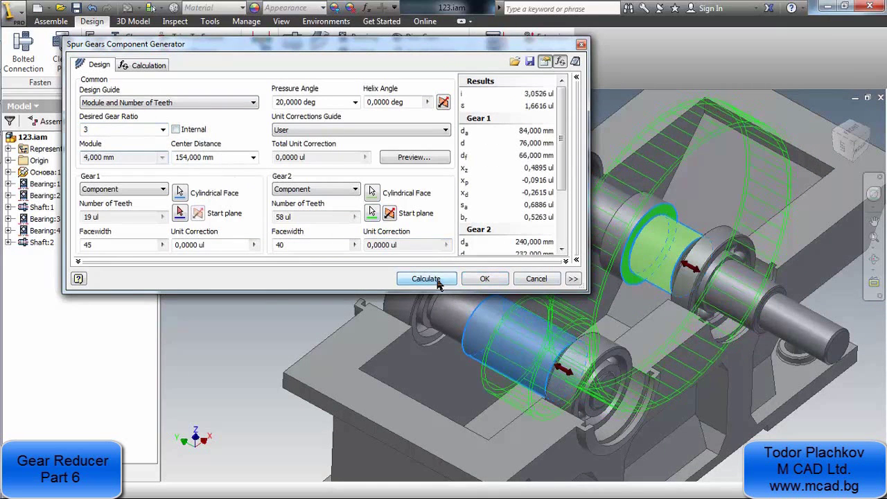
- Try the Number of Teeth, Total Unit Correction and Module design guides and return to Module and Number of Teeth
click(222, 105)
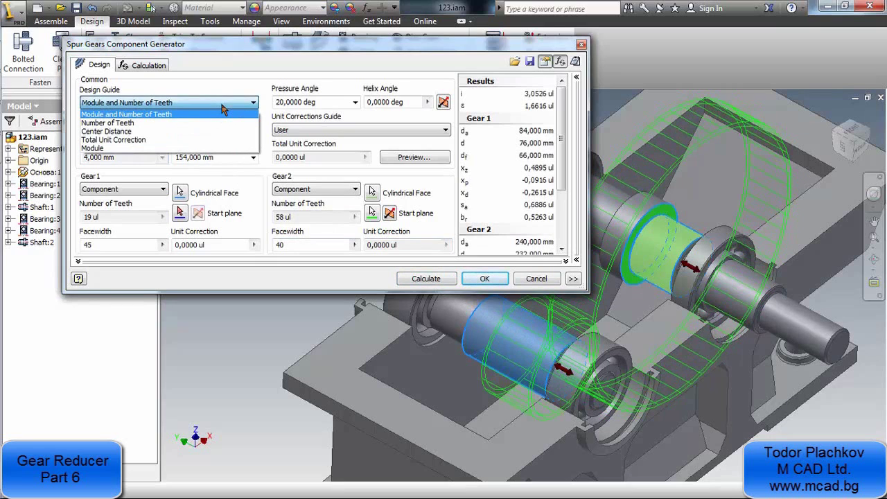
click(223, 106)
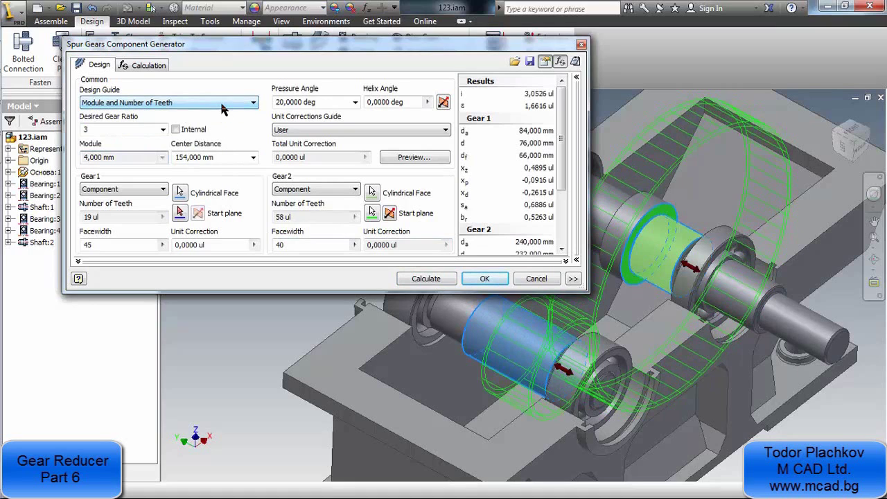
click(122, 157)
click(115, 217)
click(278, 217)
click(172, 104)
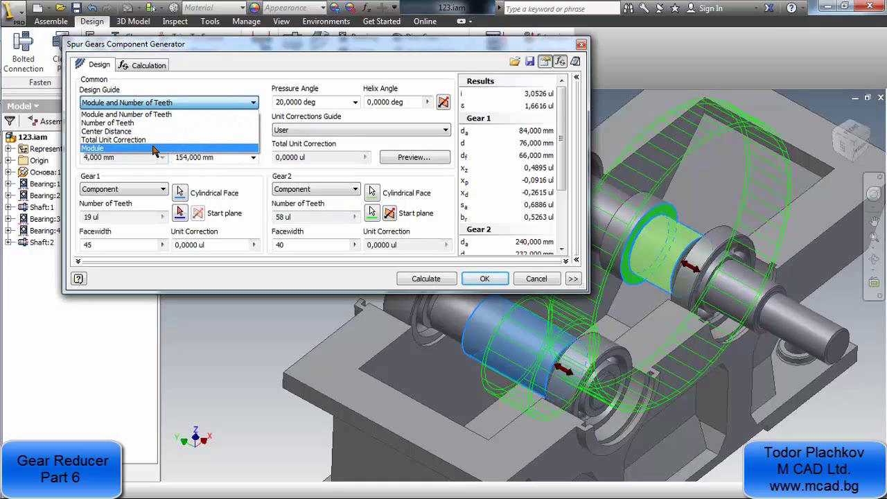
click(116, 123)
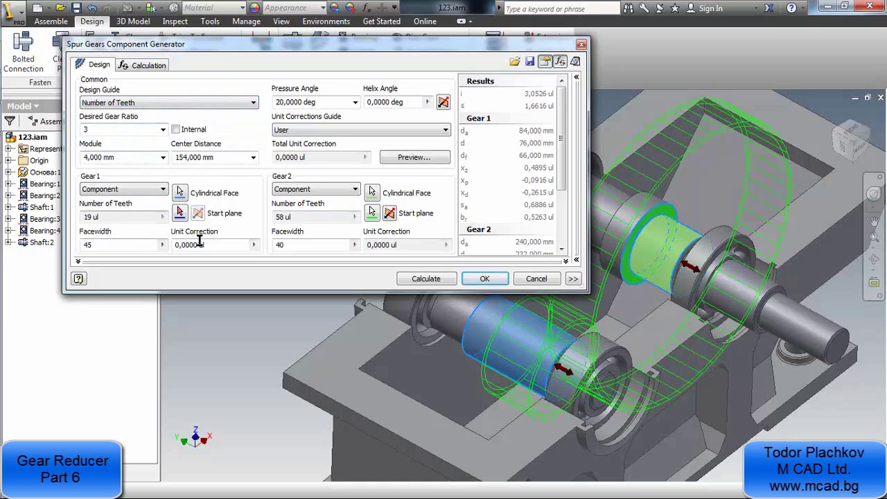
click(250, 103)
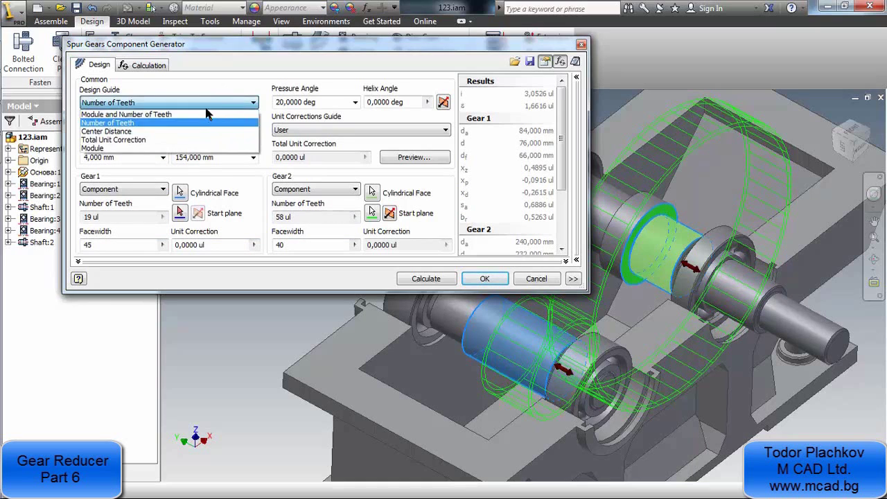
click(162, 138)
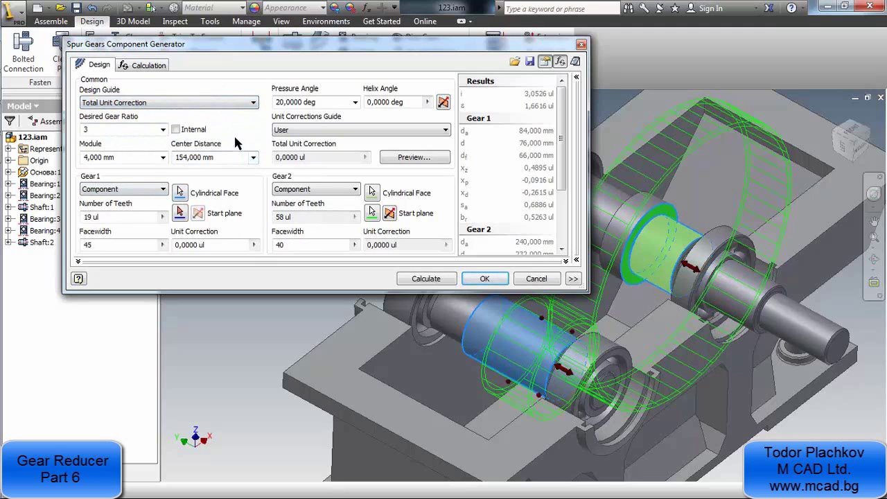
click(188, 102)
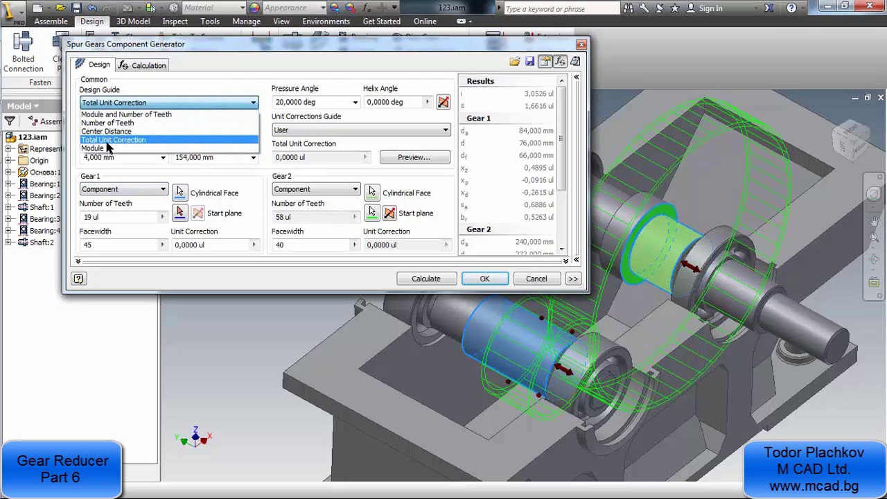
click(93, 150)
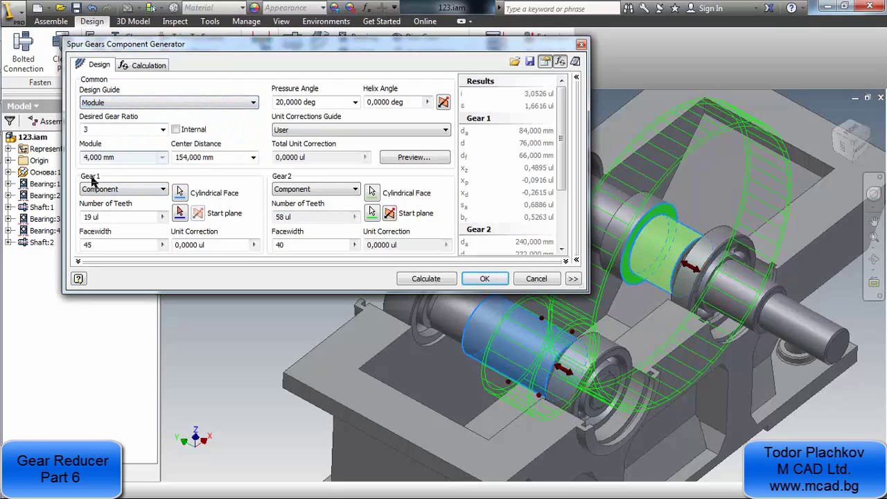
click(119, 104)
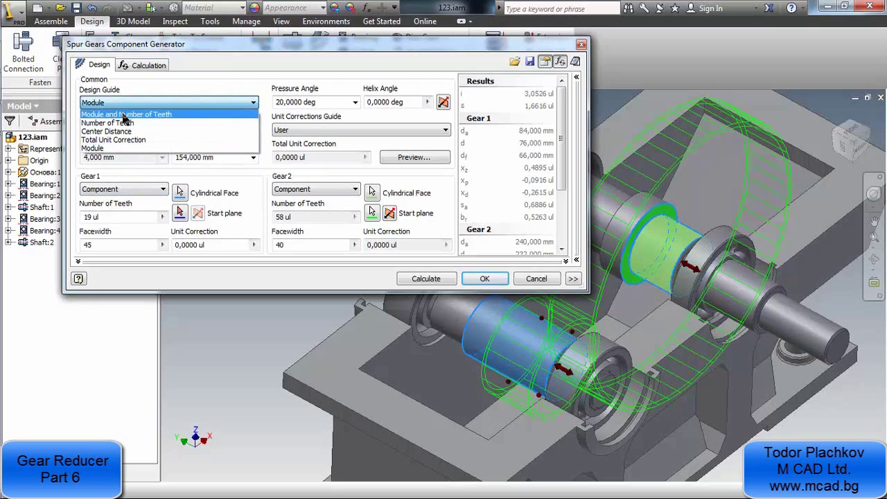
click(125, 115)
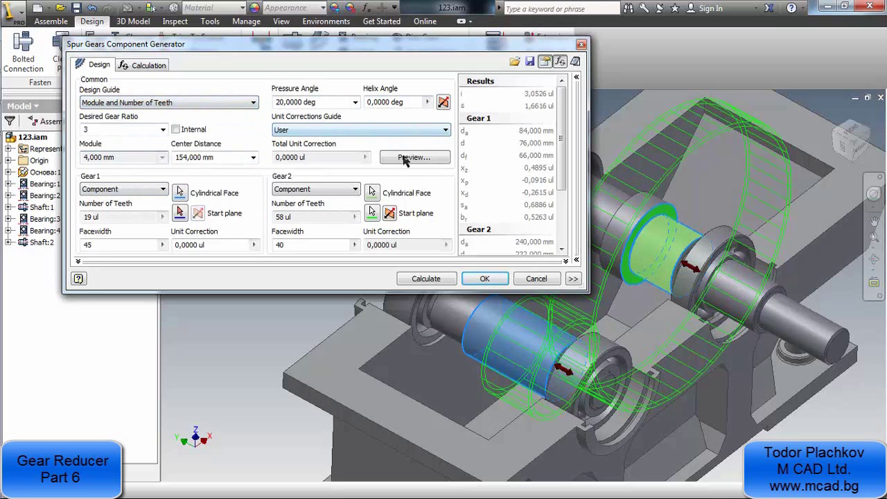
- Preview Gear 1's and Gear 2's dimensions and rotate the teeth through the tooth mesh preview
click(388, 102)
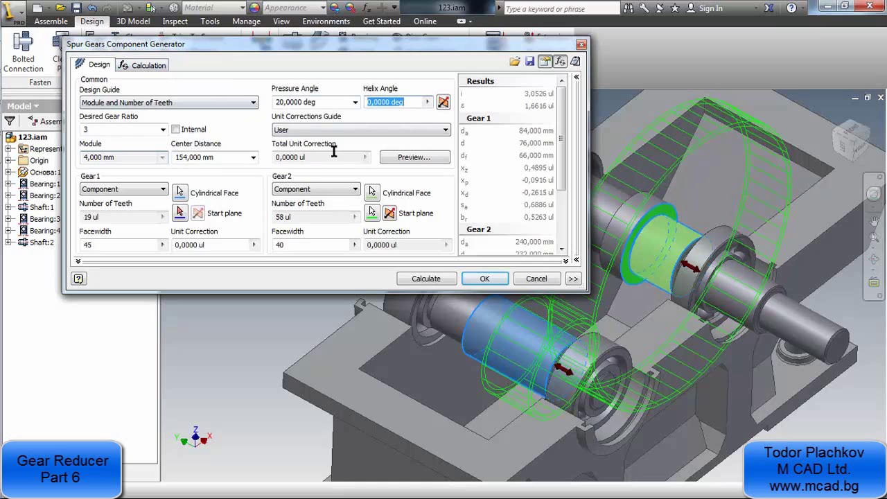
click(397, 160)
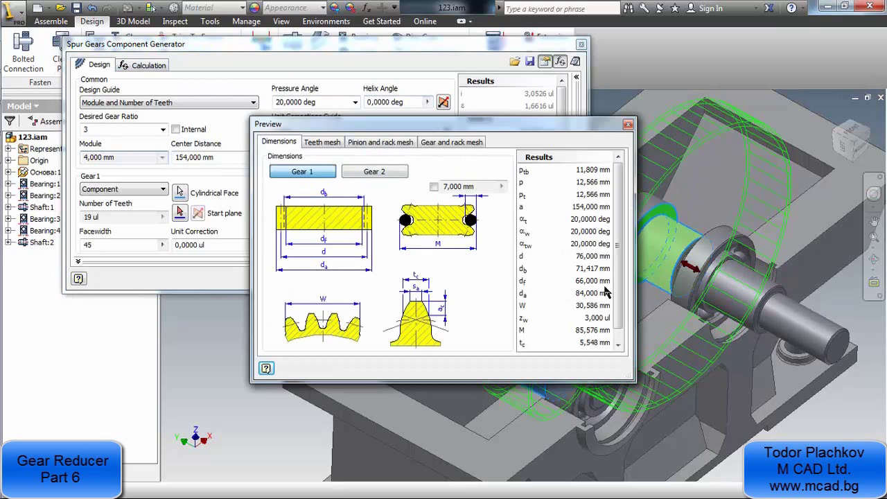
click(377, 174)
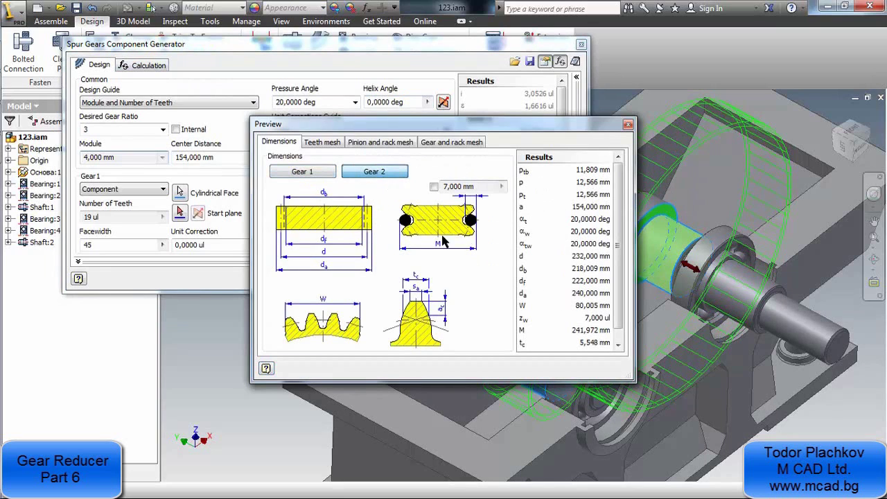
click(322, 143)
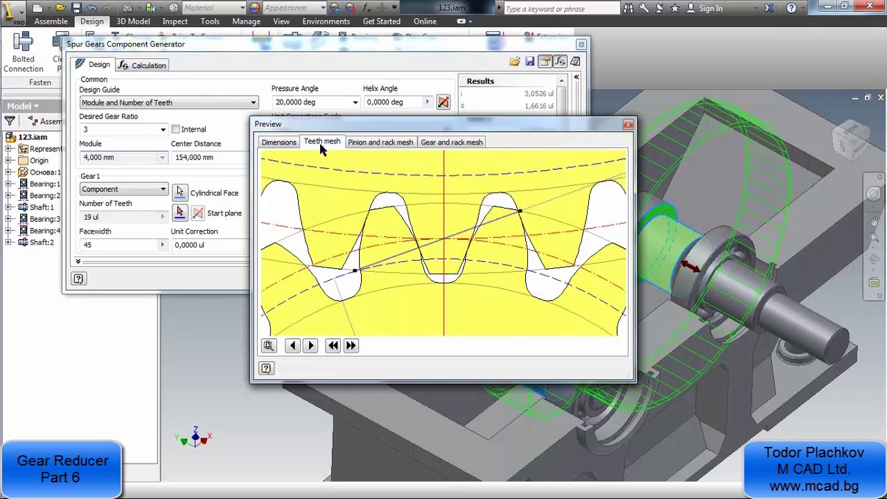
click(310, 346)
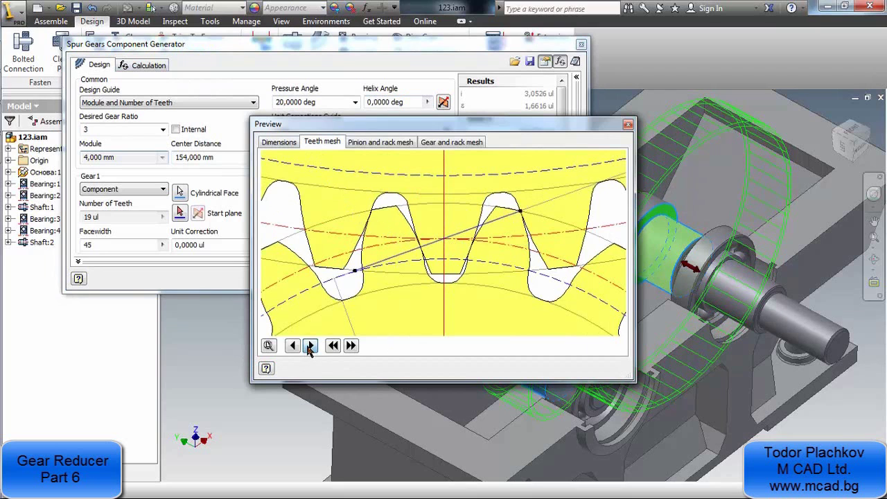
click(352, 346)
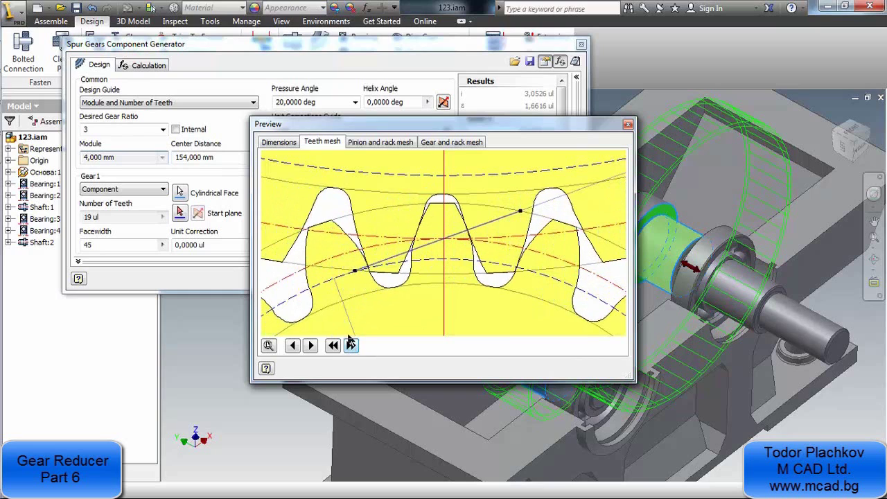
- Compare the pinion-and-rack and gear-and-rack meshes, recheck the dimensions preview and close it
click(374, 143)
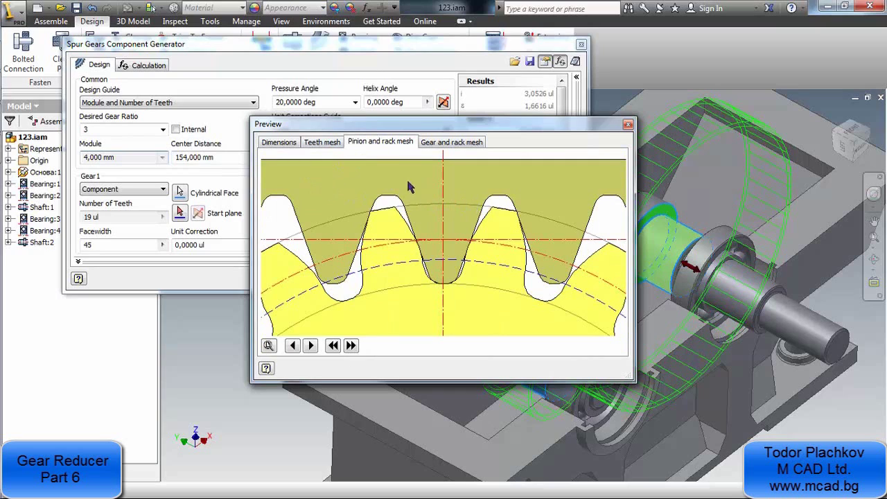
click(461, 142)
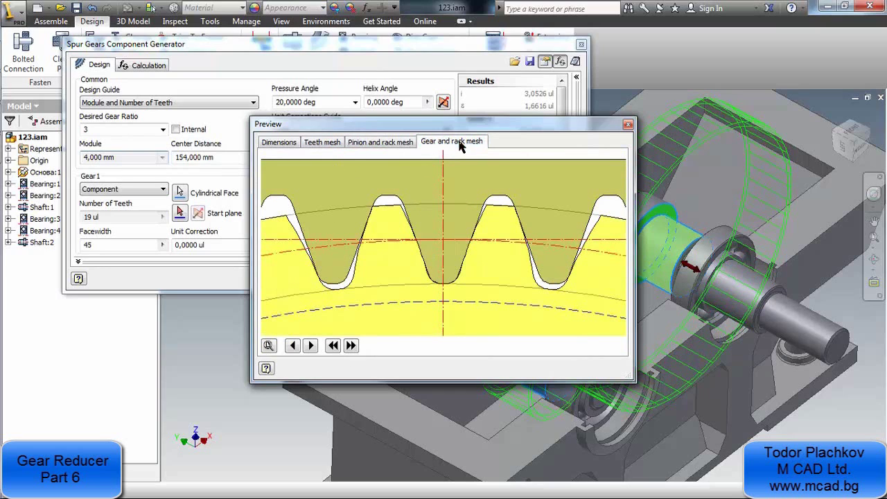
click(380, 145)
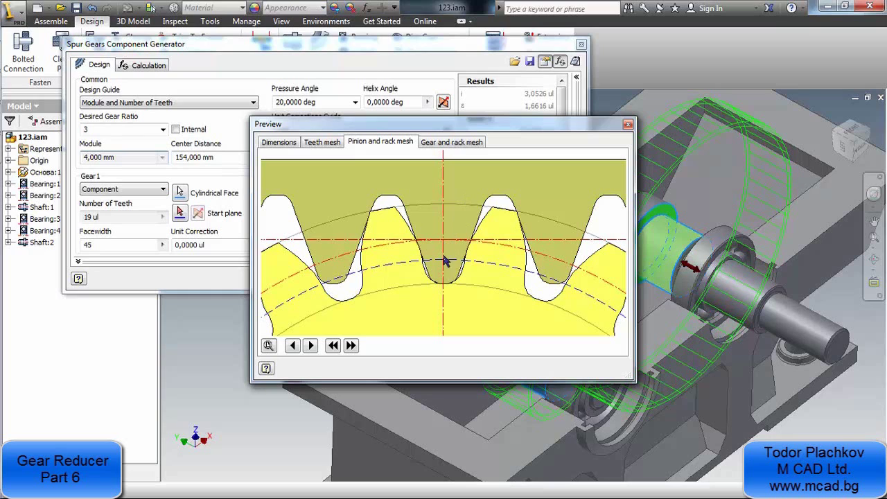
click(429, 145)
click(278, 142)
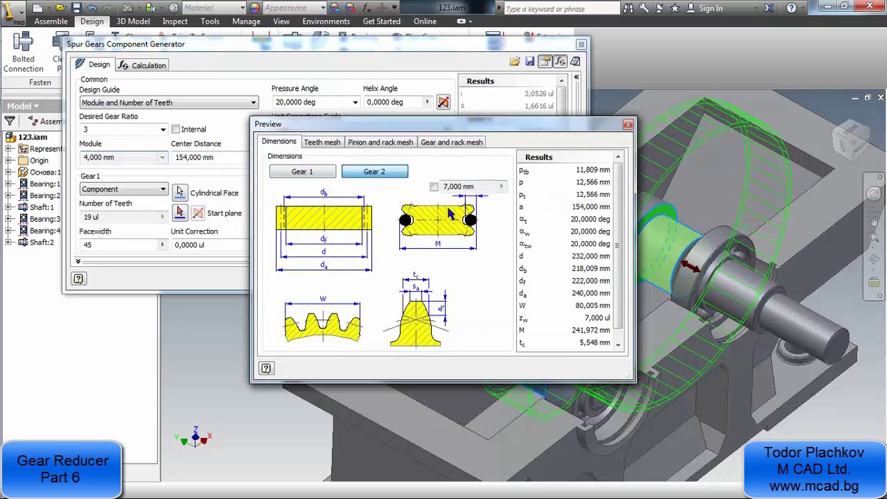
click(628, 124)
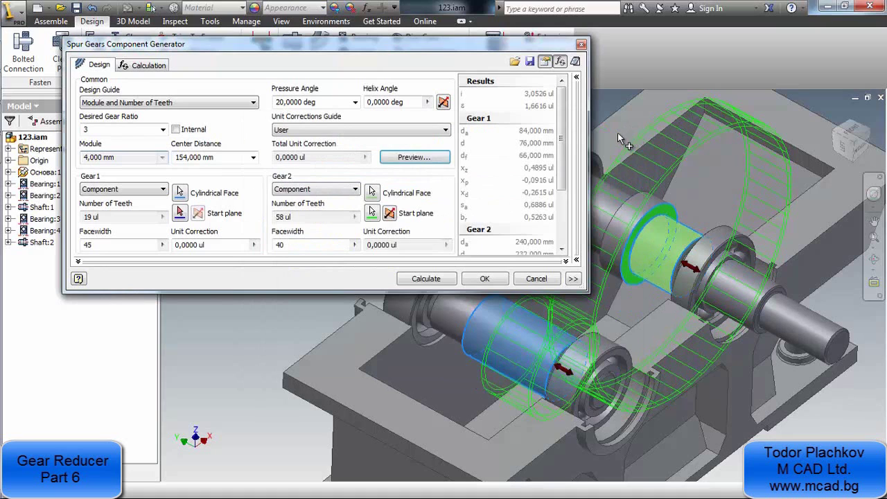
- Review the strength calculation's inputs, accuracy and factors without changing them, and return to the gear design settings
click(144, 67)
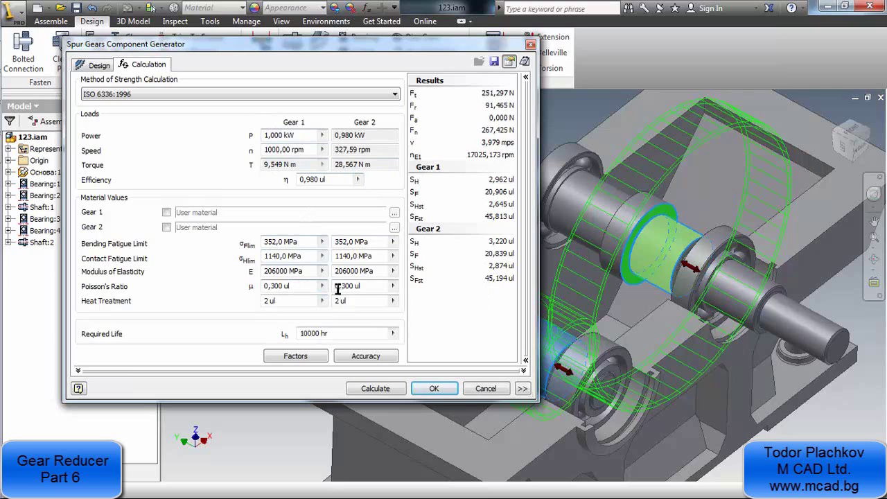
click(350, 357)
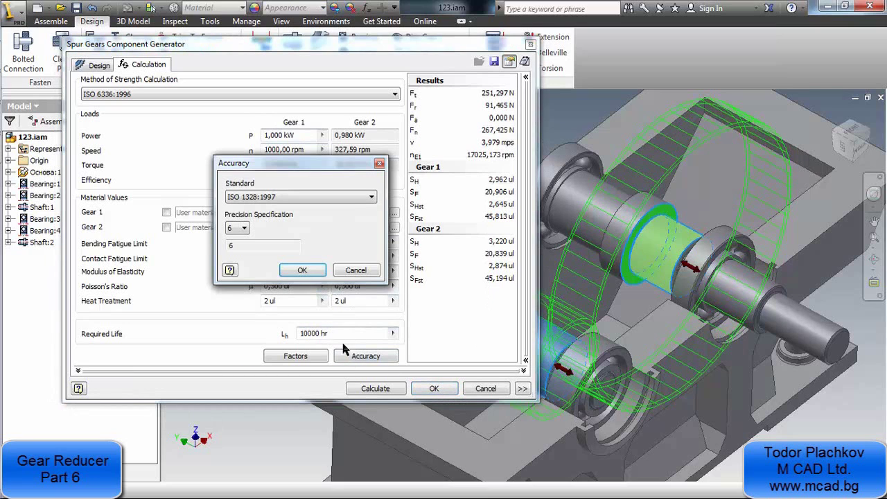
click(350, 271)
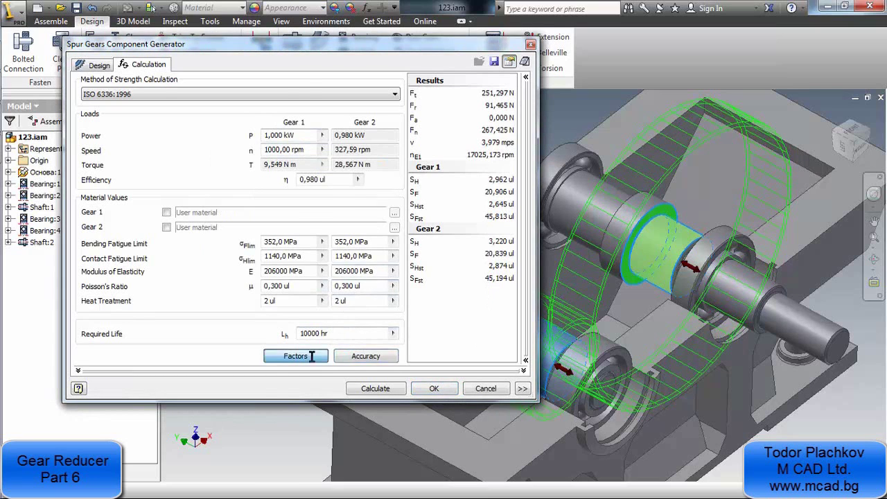
click(305, 357)
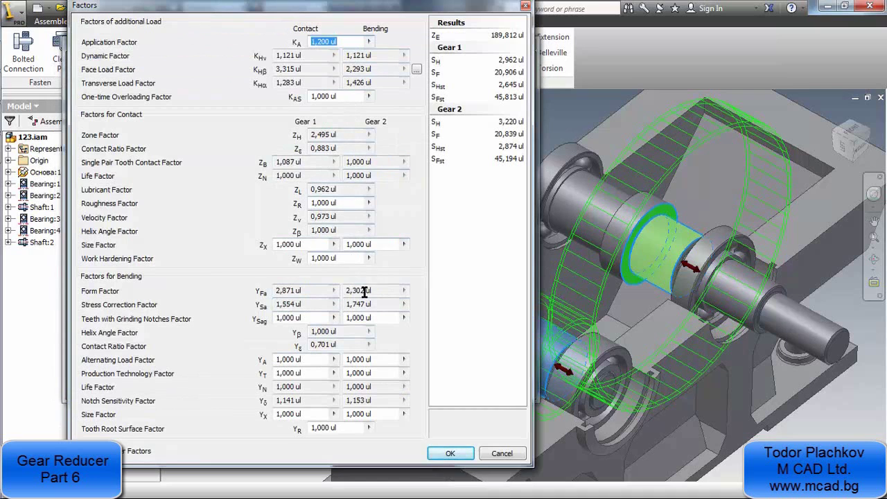
click(498, 454)
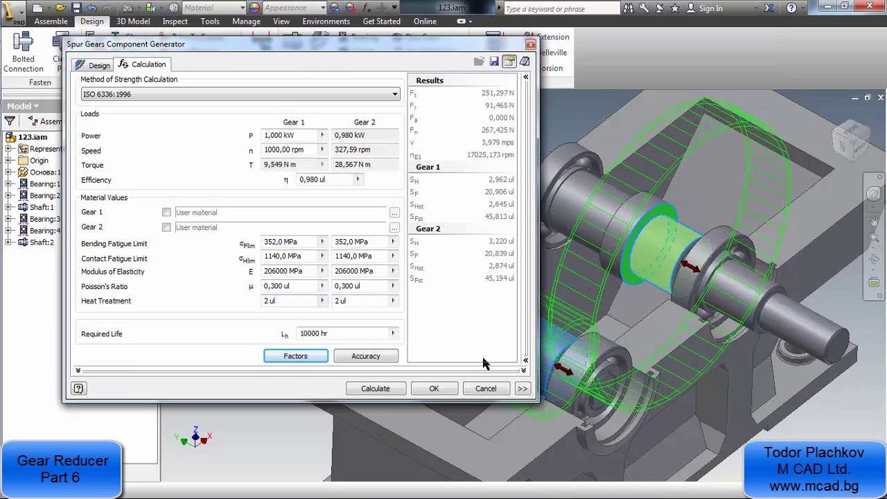
click(96, 65)
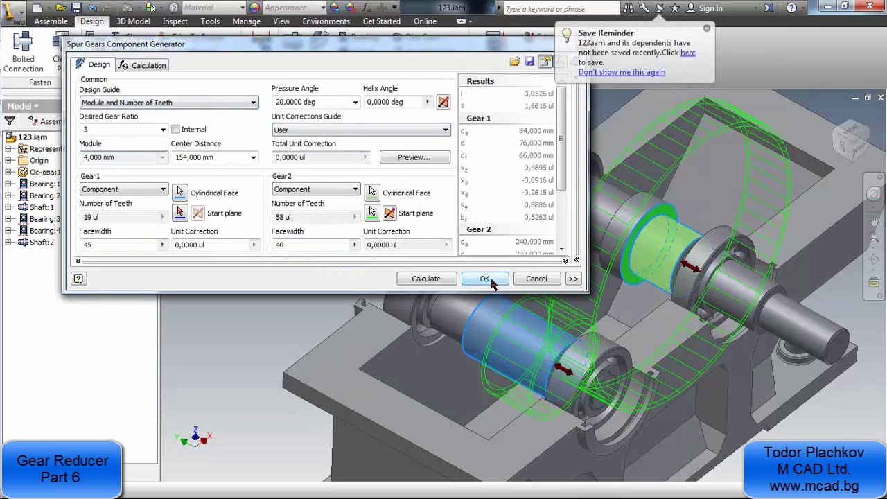
- Show the additional gear options and generate the spur gear pair on the shafts with the proposed file names
click(573, 278)
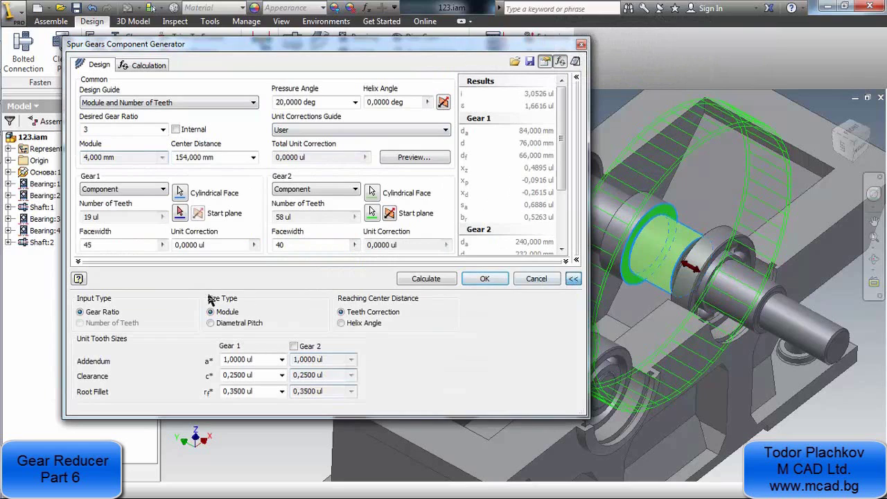
click(486, 280)
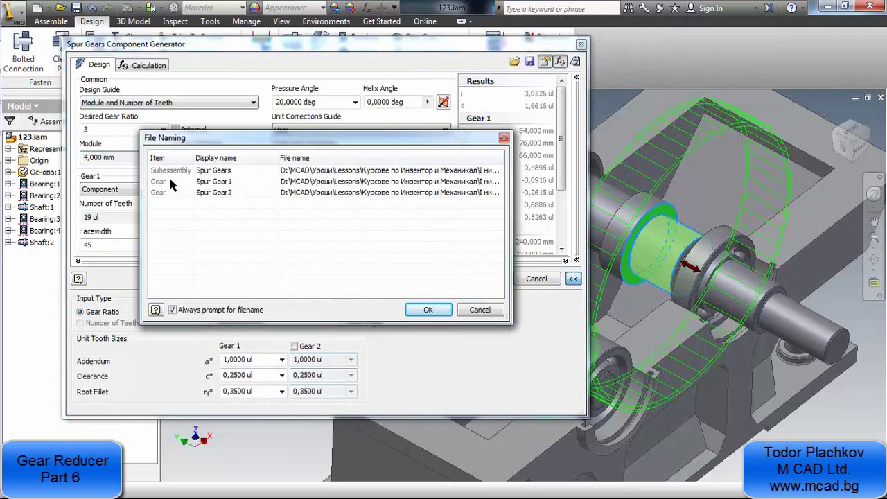
click(239, 171)
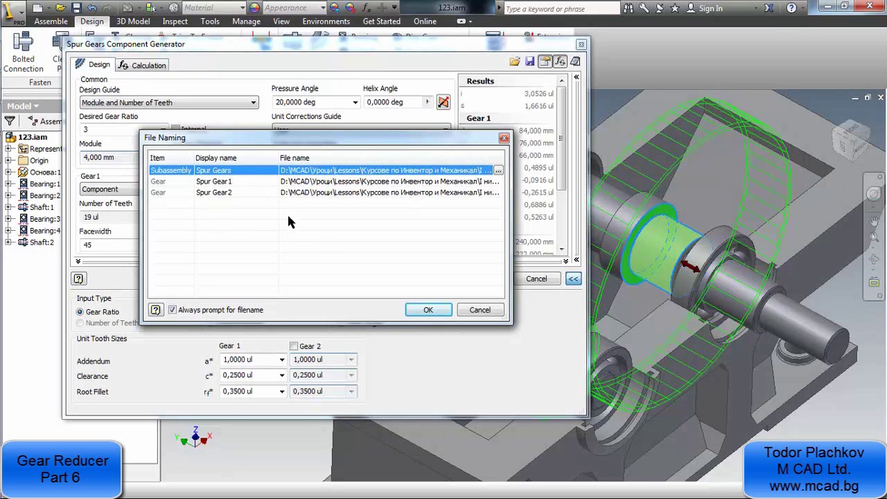
click(427, 310)
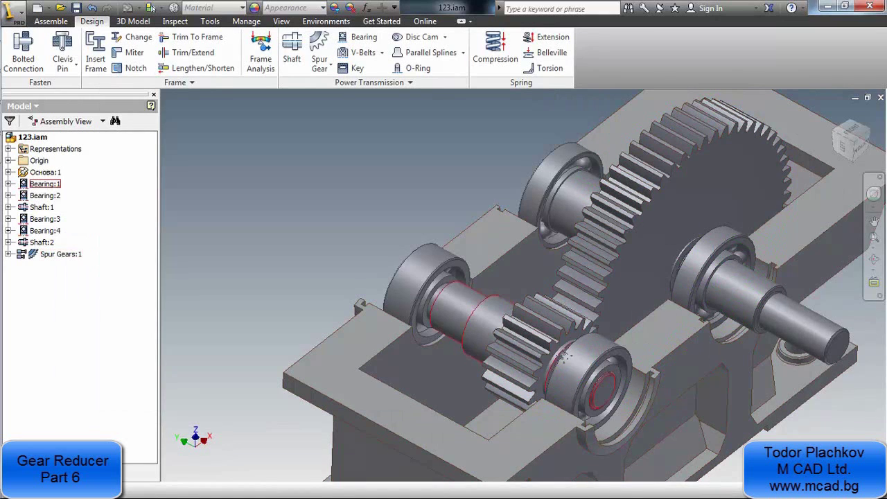
- Turn the pinion by hand to examine how the spur gear pair meshes and rotates together, and clear the selection
middle_drag(565, 357, 439, 326)
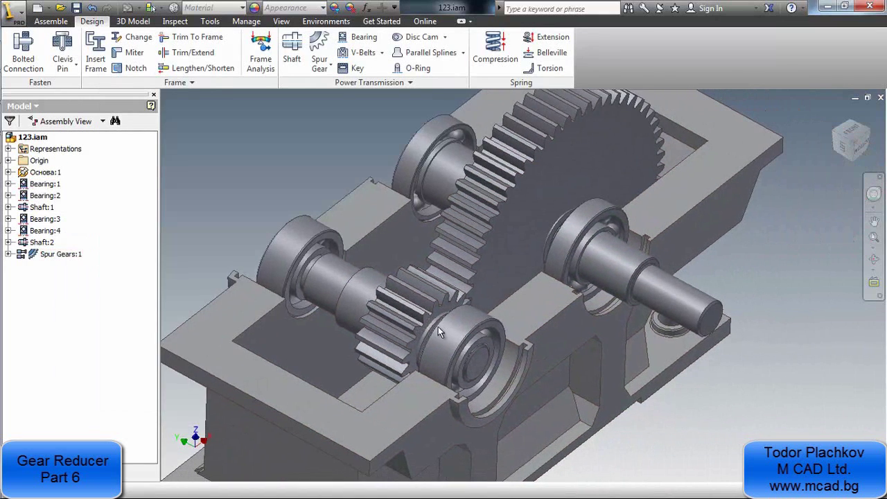
click(61, 254)
scroll(397, 321, up, 3)
click(368, 307)
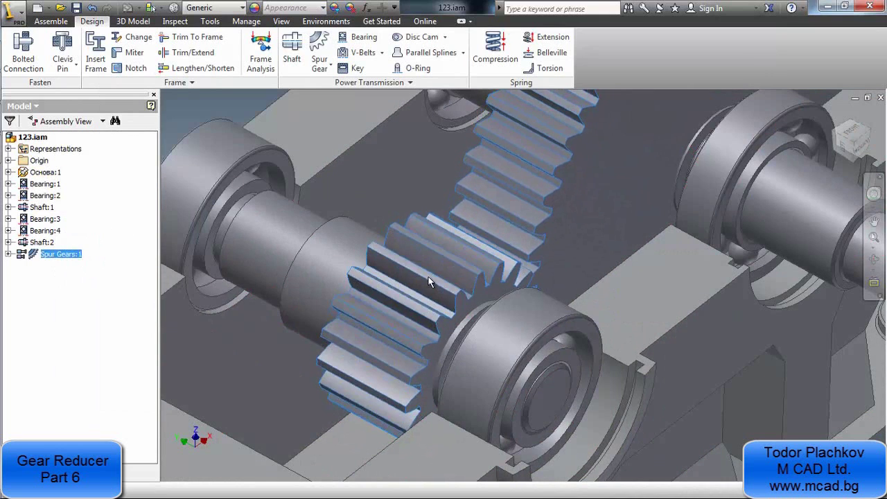
drag(429, 283, 368, 283)
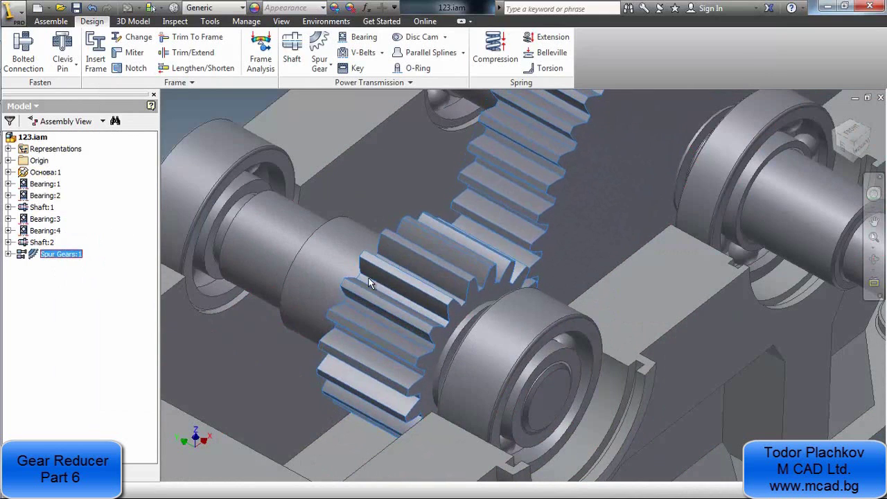
scroll(357, 274, down, 3)
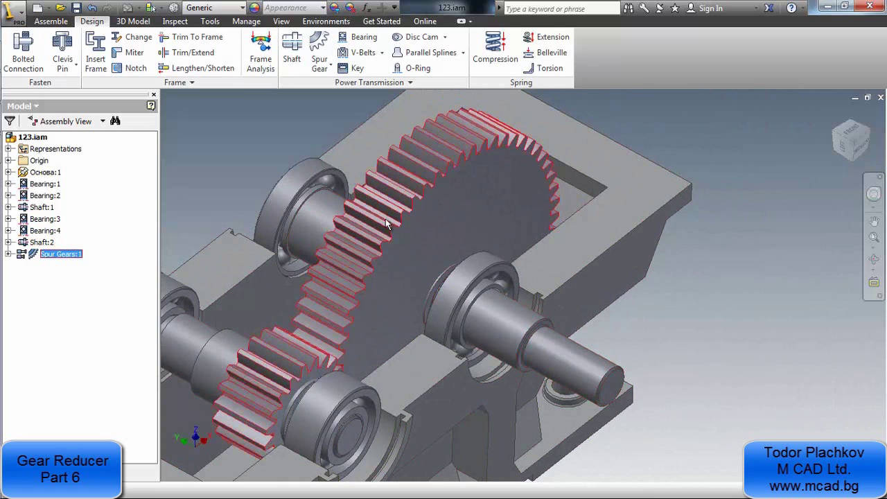
click(294, 165)
click(291, 118)
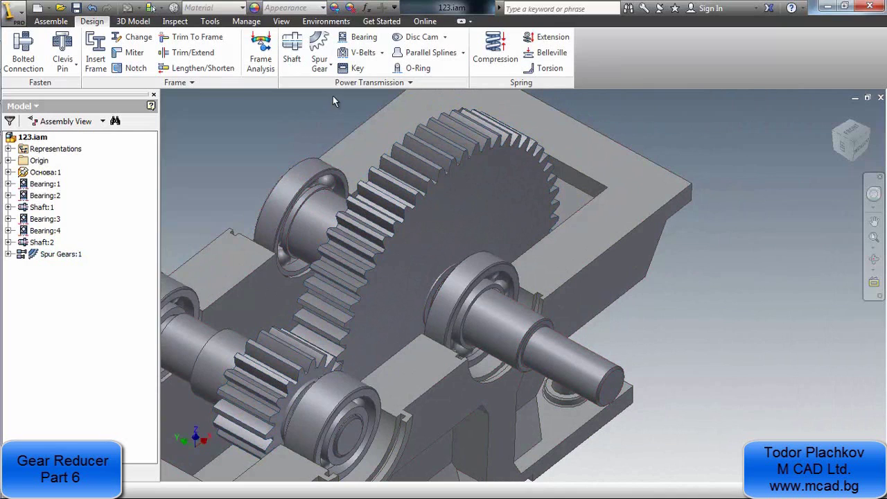
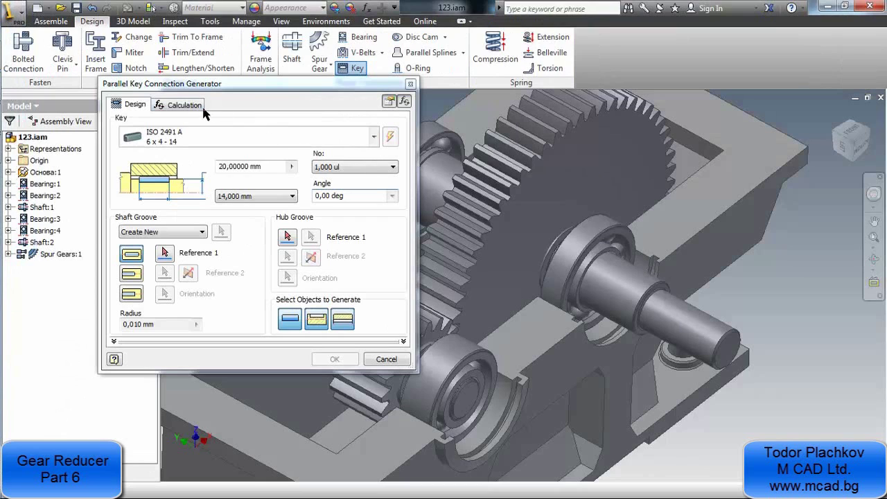
- Browse the standard parallel keys for a key connection and choose ISO 2491 A
click(373, 137)
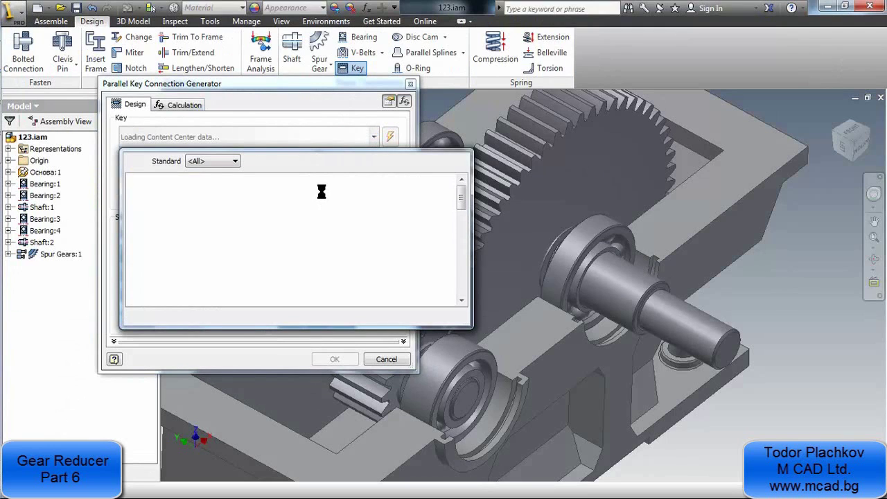
scroll(320, 194, down, 5)
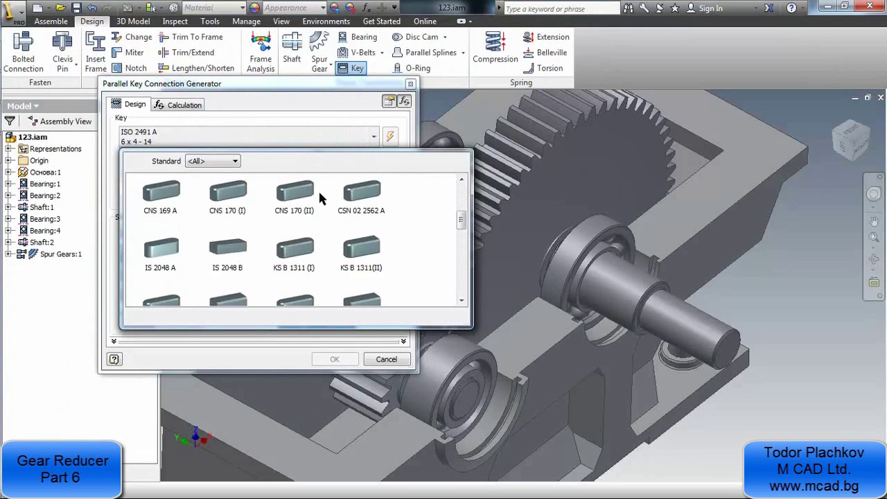
scroll(319, 194, up, 6)
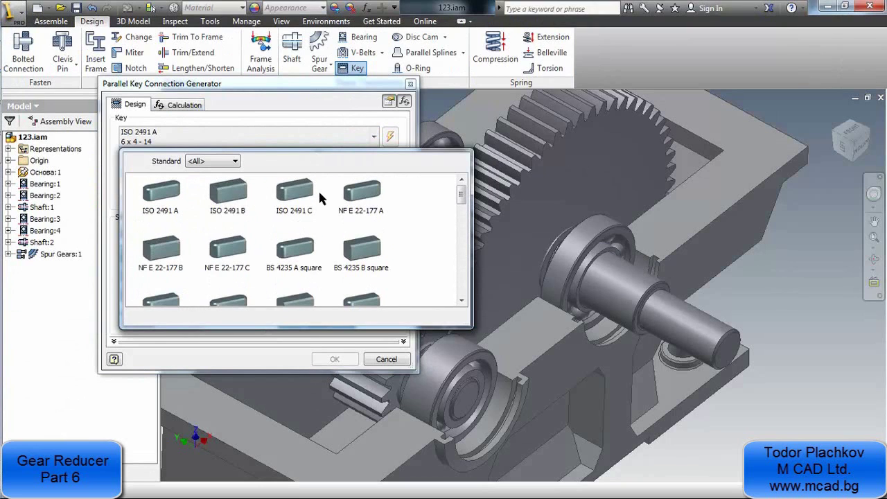
click(179, 190)
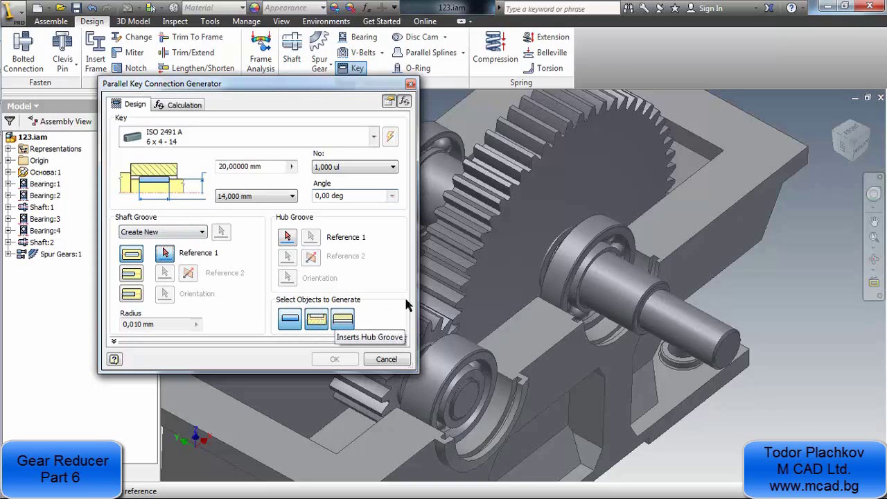
- Reference the shaft groove to the output shaft's 50 mm cylindrical section and the large gear's flat side face
click(485, 255)
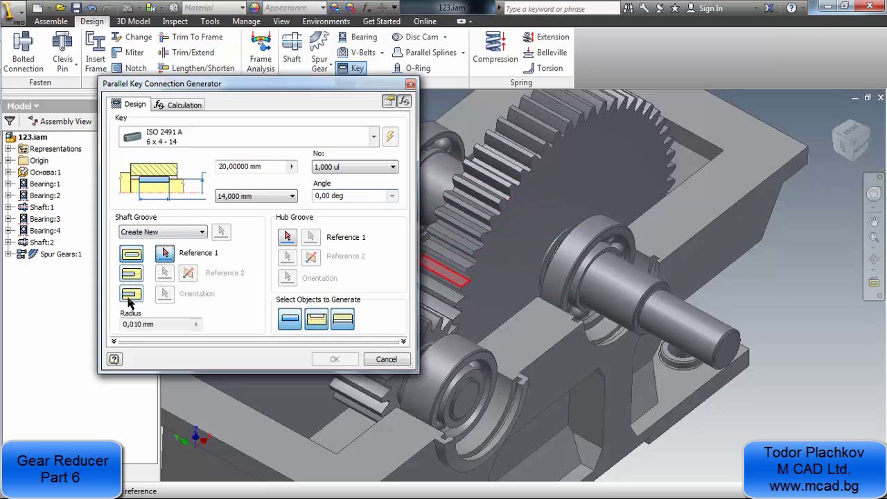
click(165, 256)
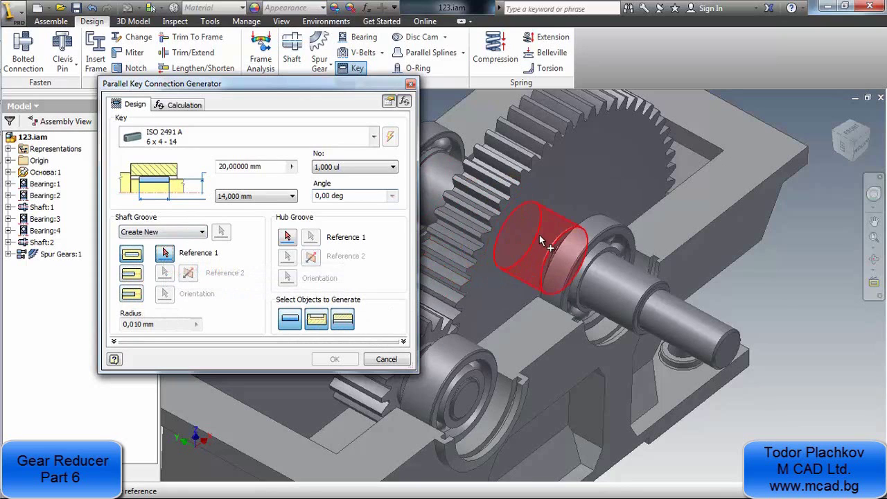
click(540, 237)
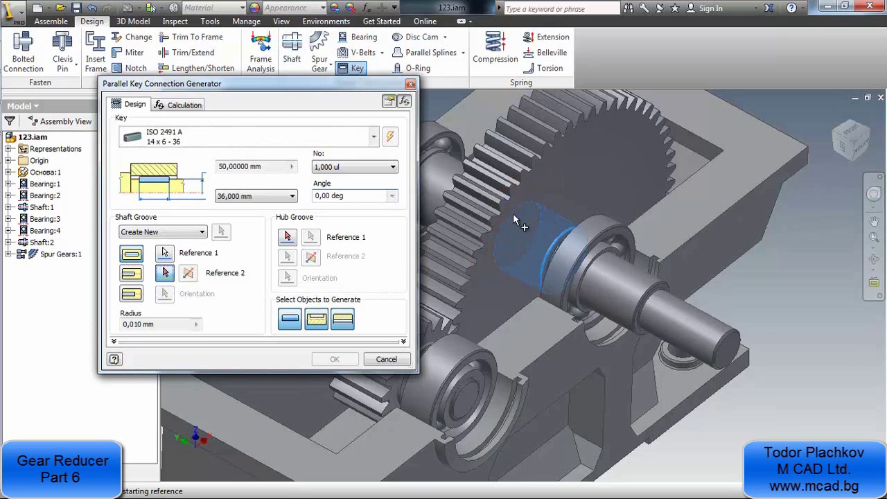
scroll(510, 219, down, 5)
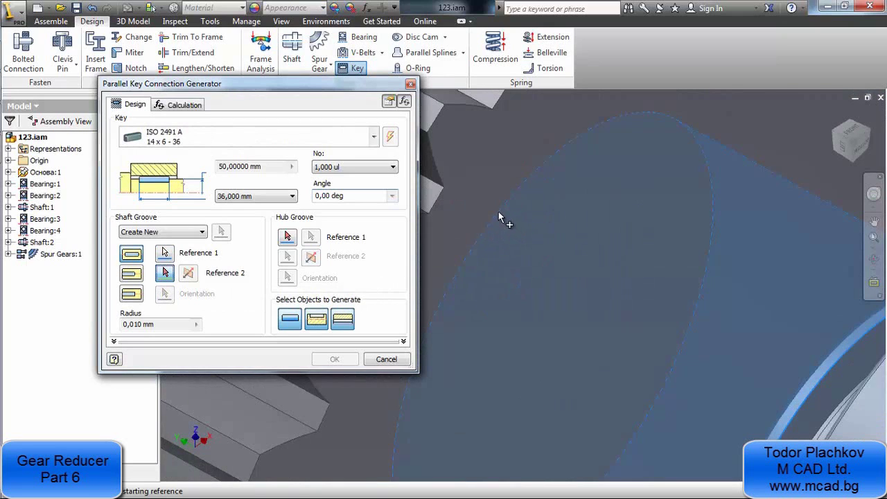
click(489, 207)
scroll(506, 213, up, 5)
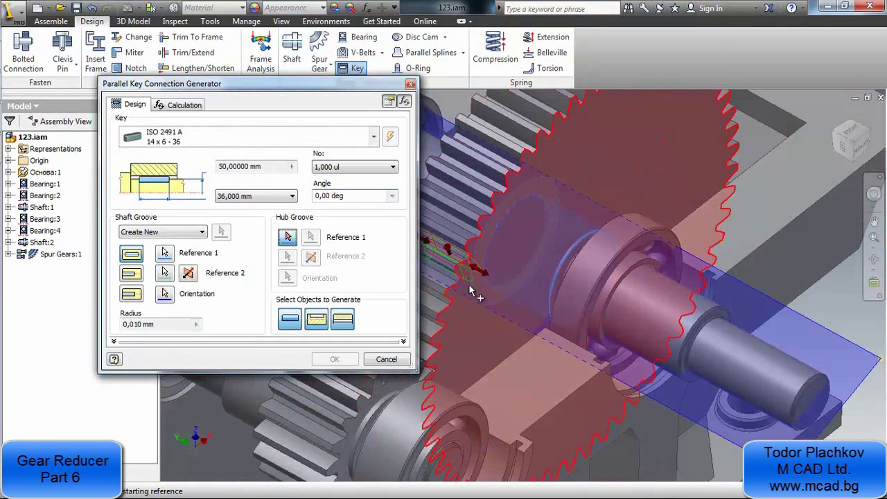
- Flip the key to the other side of the start face and shift it along the shaft into the gear's bore
click(189, 273)
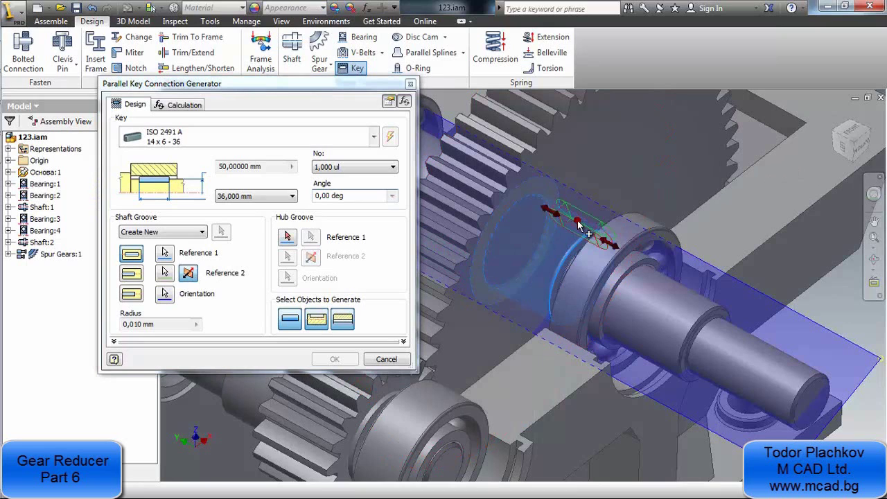
drag(573, 224, 553, 232)
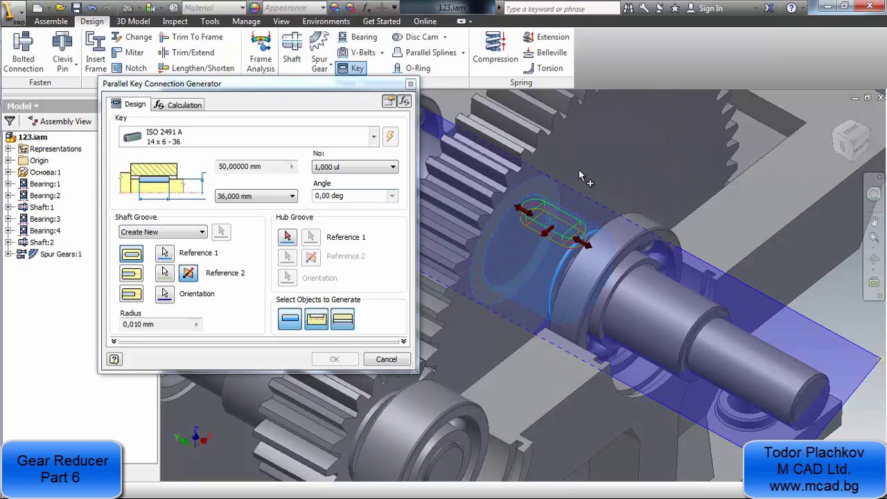
scroll(551, 182, up, 3)
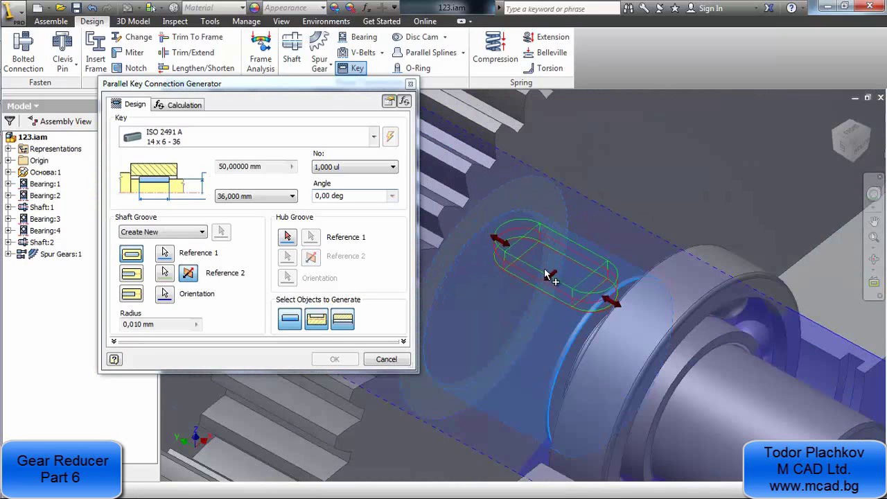
- Reference the hub groove to the large gear's side face and a circular tooth-tip edge for its centre point
click(290, 238)
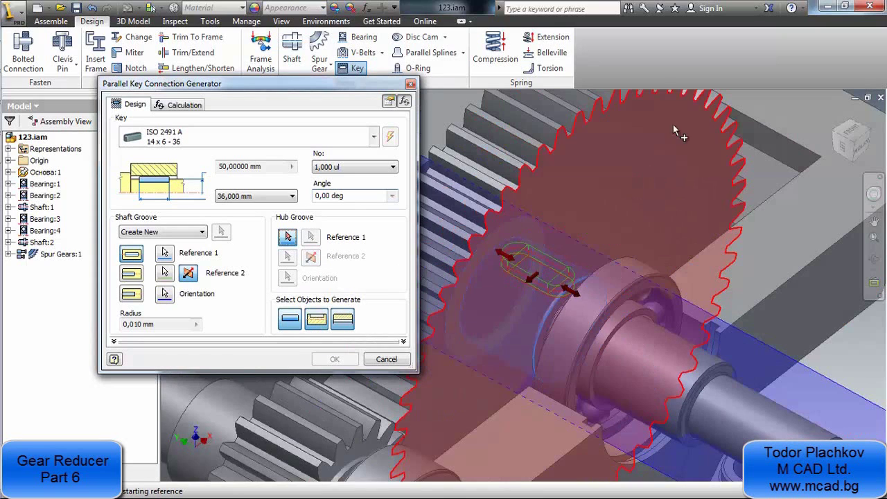
click(633, 136)
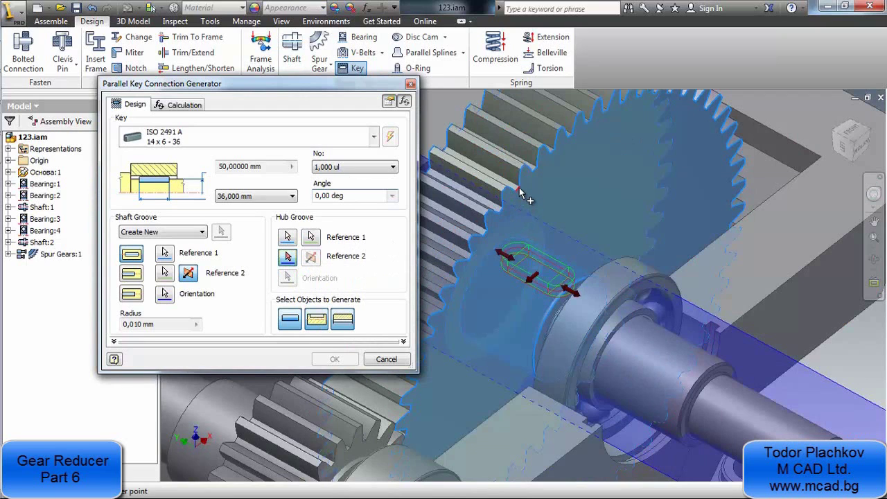
scroll(519, 191, down, 4)
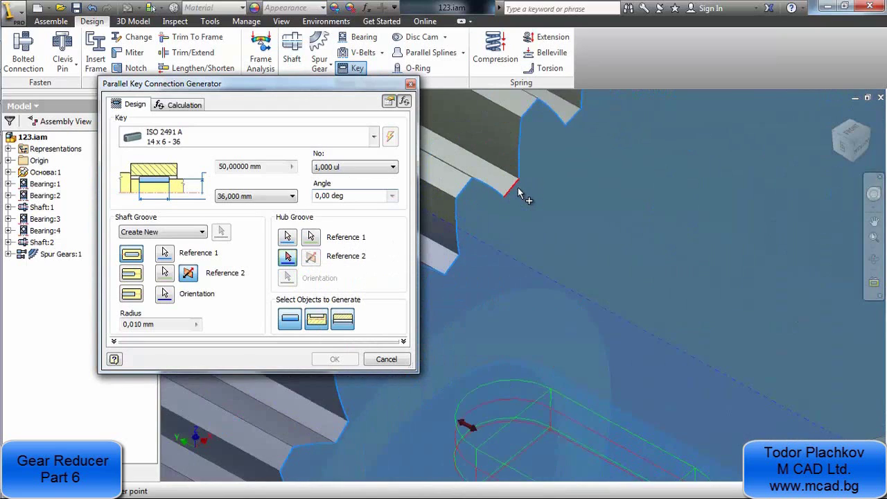
click(510, 196)
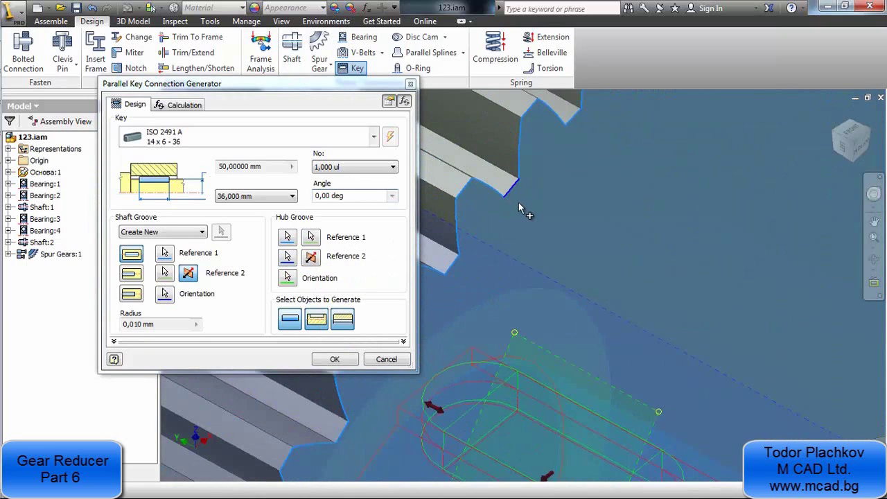
scroll(518, 202, up, 4)
scroll(563, 368, down, 2)
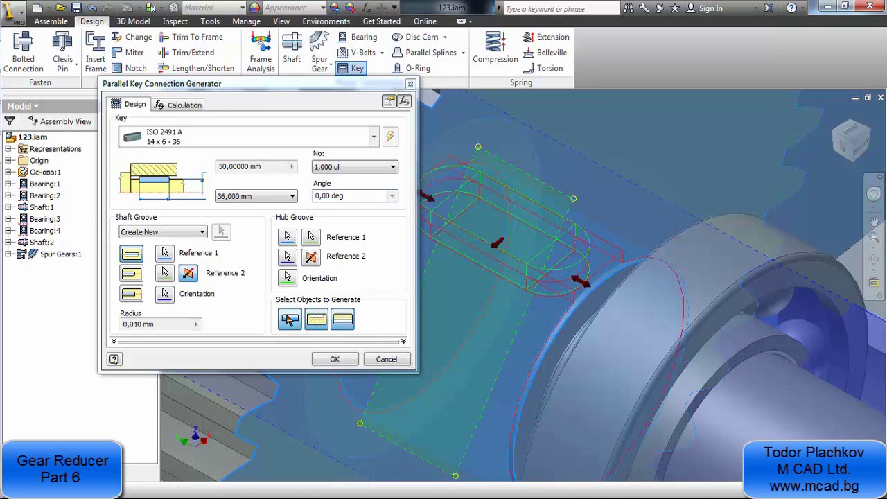
- Try two keys in the connection and set the number of keys back to one
click(372, 169)
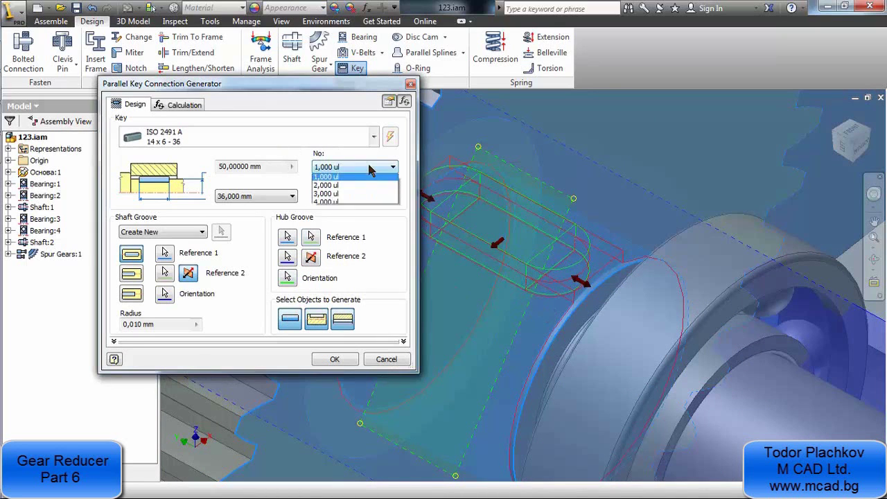
click(357, 186)
scroll(560, 220, up, 4)
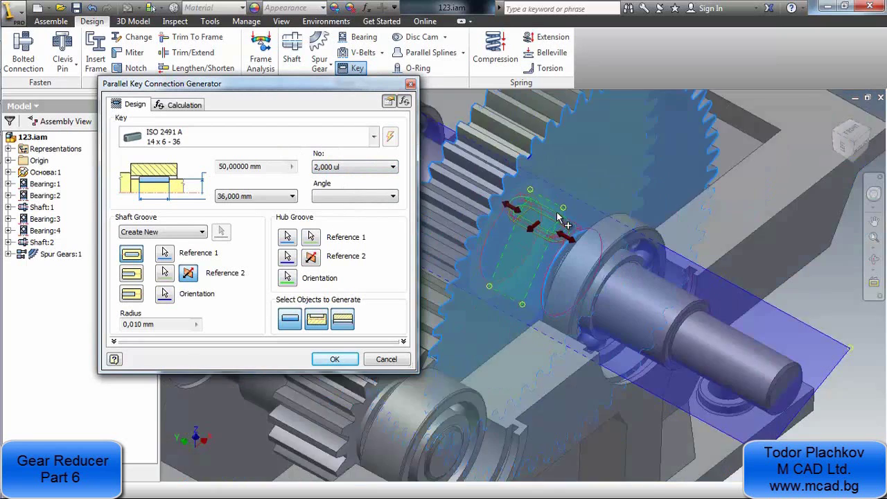
scroll(550, 234, down, 4)
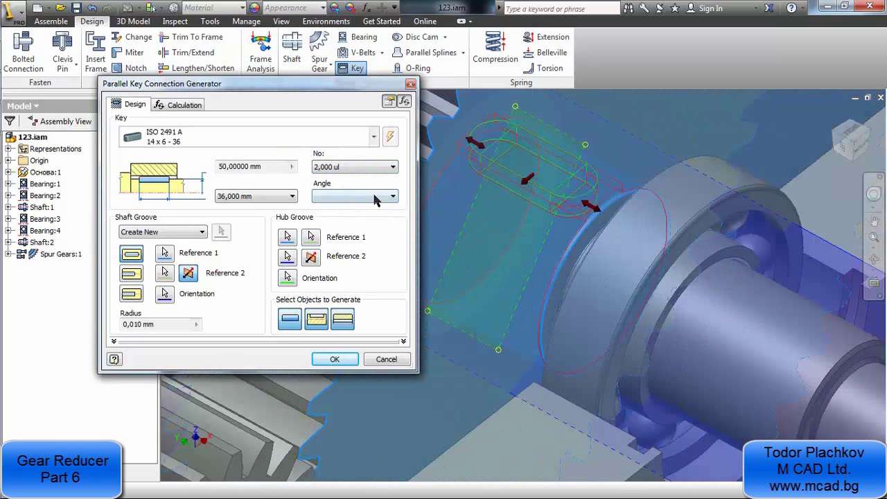
click(351, 167)
click(327, 179)
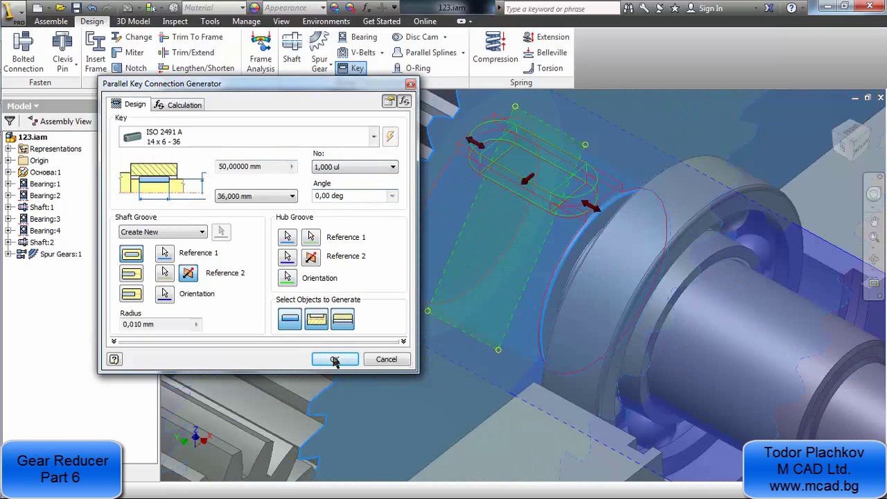
- Review the key's strength calculation inputs and generate the 14 x 6 - 36 key connection with the proposed file names
click(188, 104)
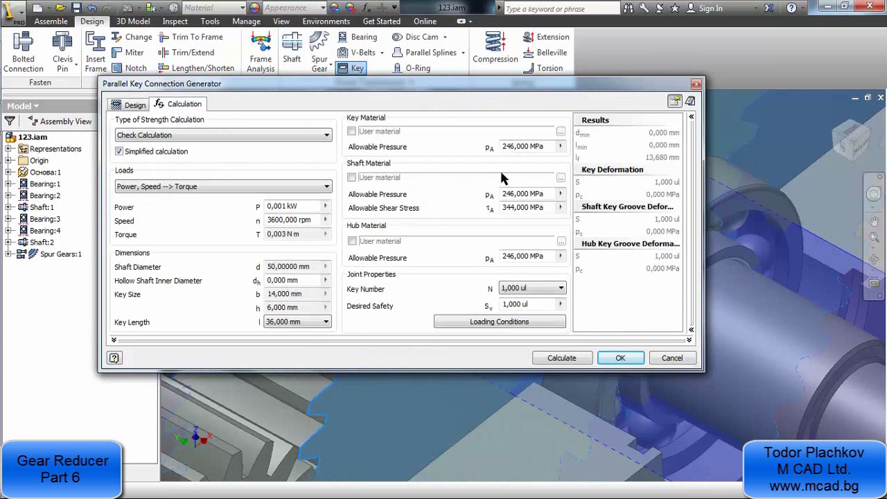
click(126, 108)
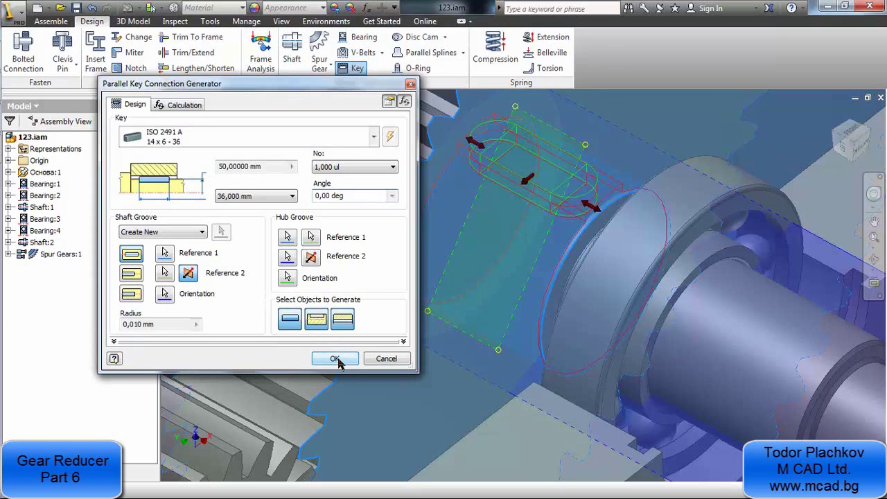
click(335, 359)
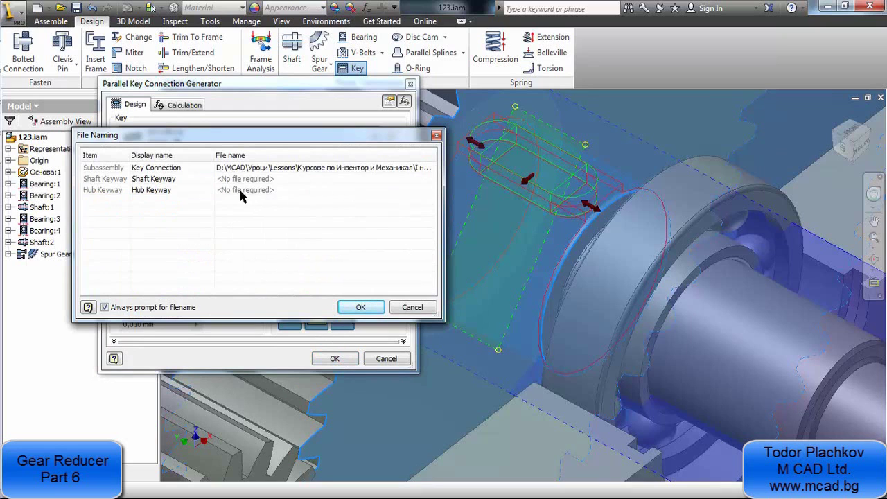
click(358, 307)
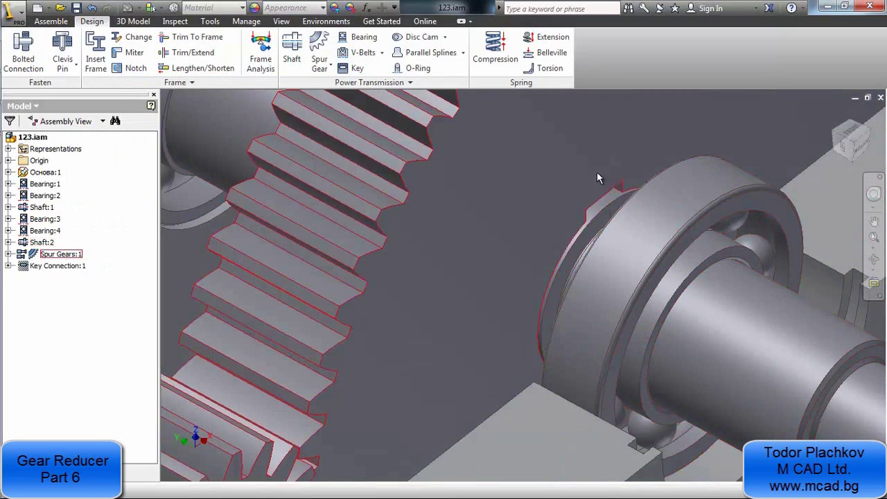
- Open the spur gear subassembly in place and inspect the keyway cut in the large gear's bore
scroll(597, 173, up, 3)
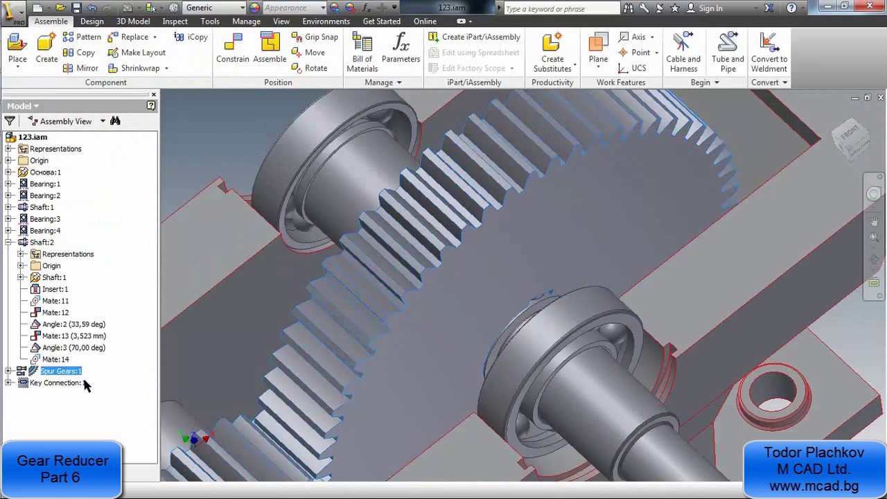
double_click(463, 320)
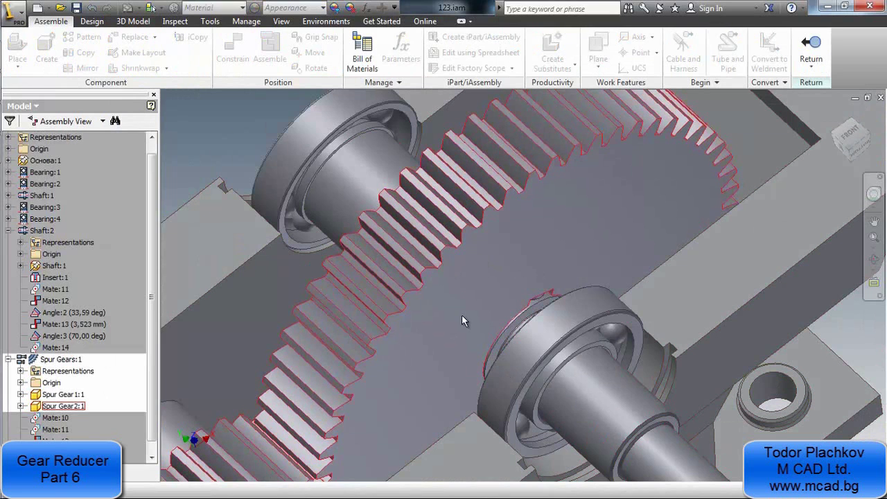
scroll(487, 335, up, 3)
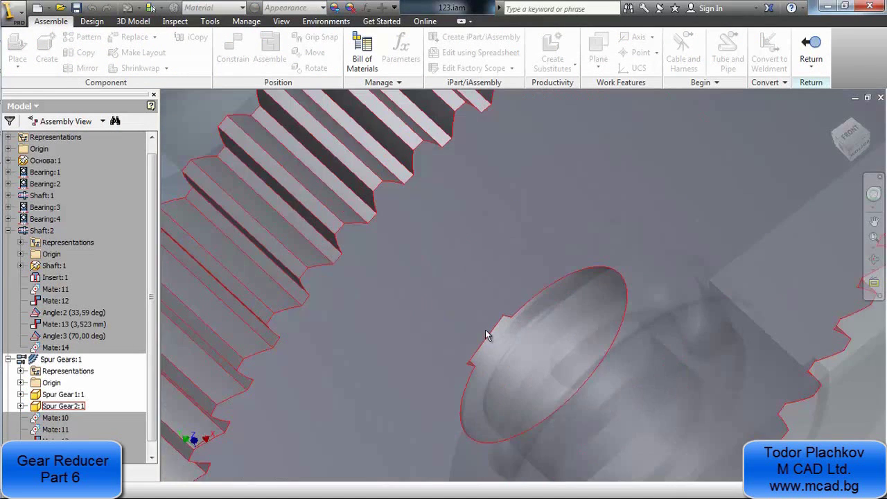
scroll(487, 335, down, 5)
shift+middle_drag(487, 335, 416, 228)
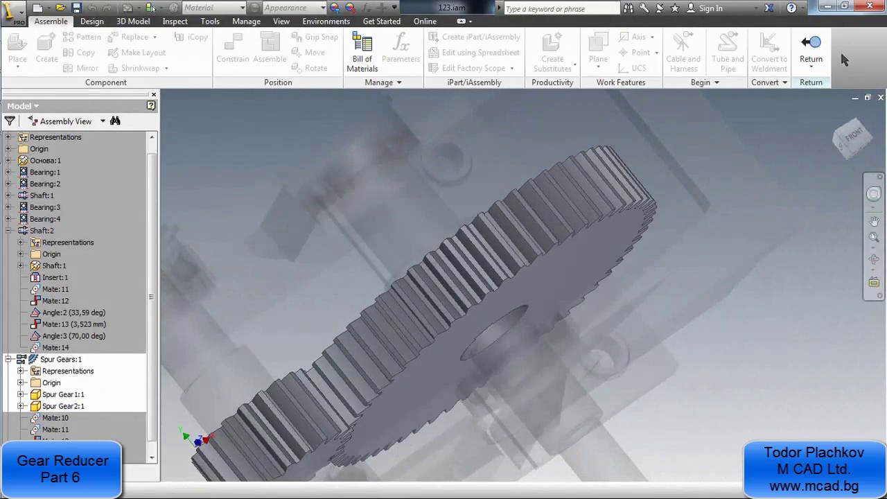
- Return to the assembly, open the second shaft in place to inspect its keyway, and go back to the full assembly
click(808, 43)
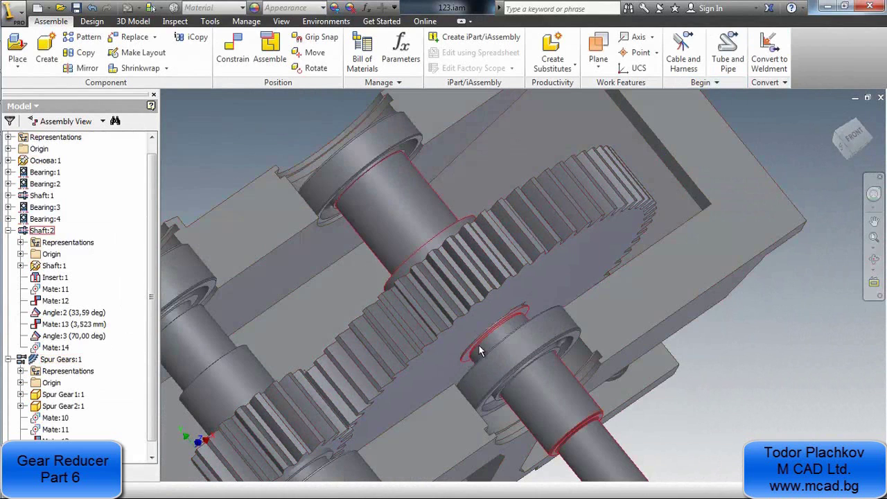
double_click(497, 333)
scroll(498, 332, up, 4)
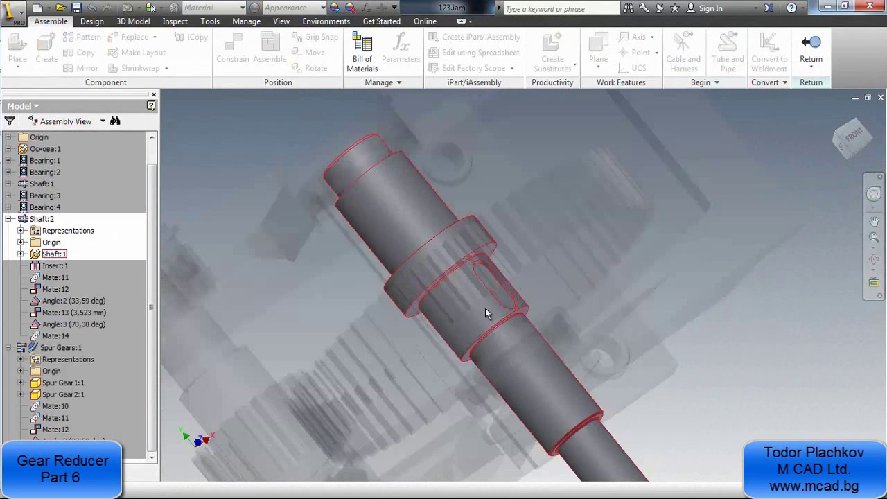
scroll(478, 263, up, 4)
scroll(436, 296, down, 3)
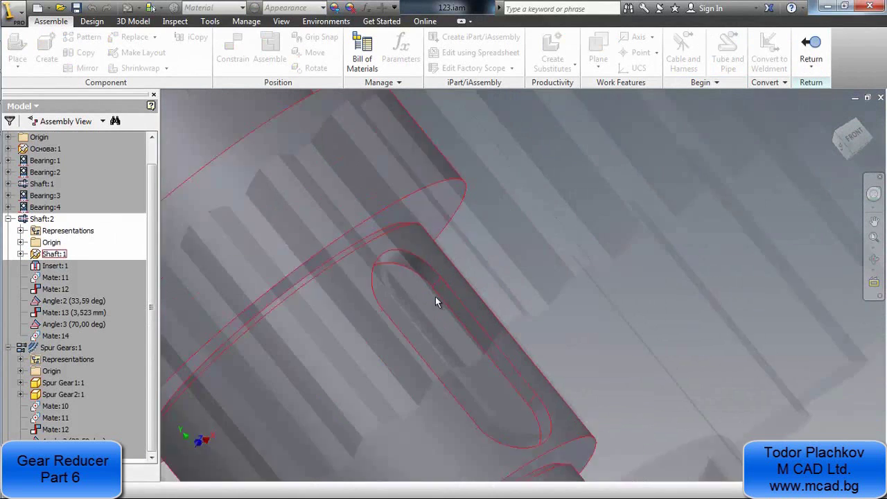
click(811, 43)
scroll(497, 259, down, 5)
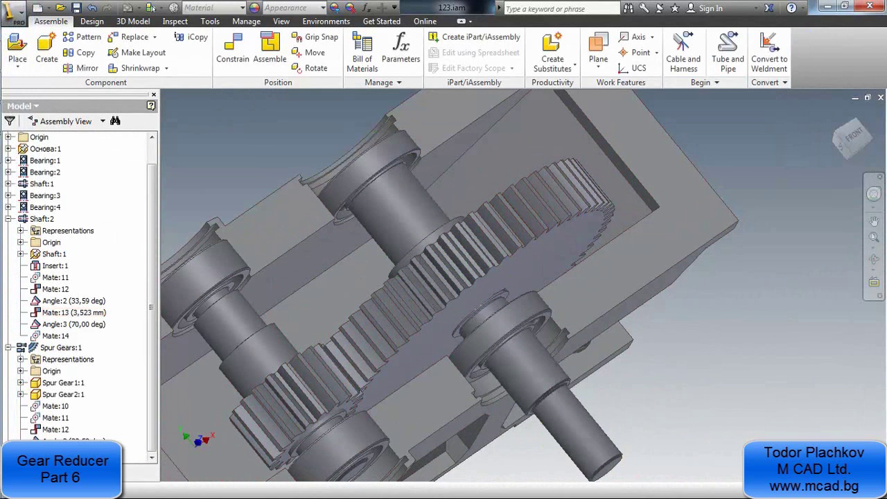
- Reopen the parallel key connection for editing with the Design Accelerator
right_click(46, 347)
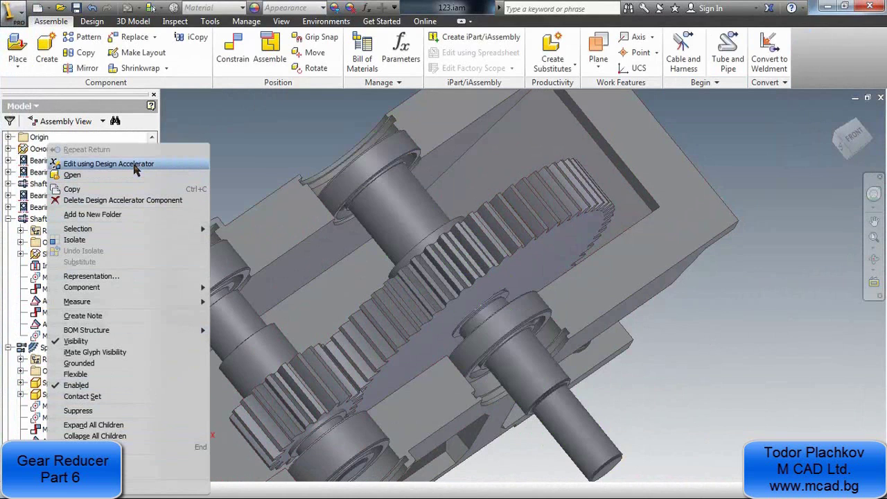
click(349, 269)
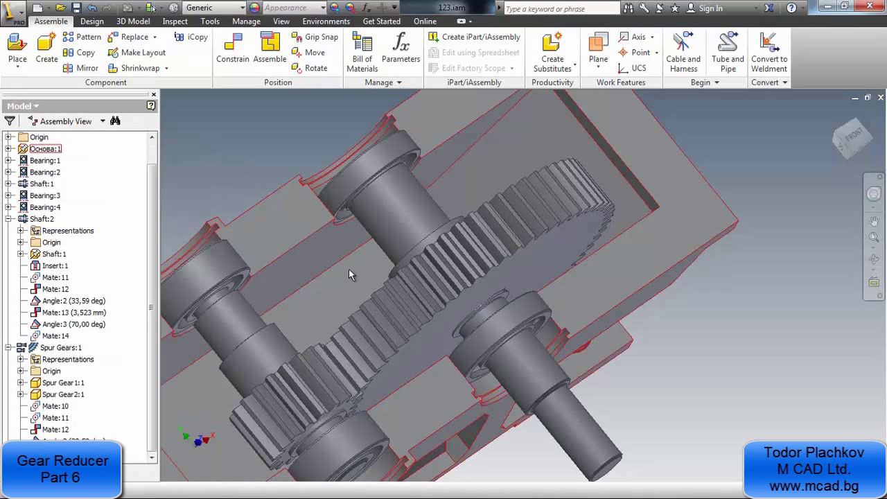
key(F4)
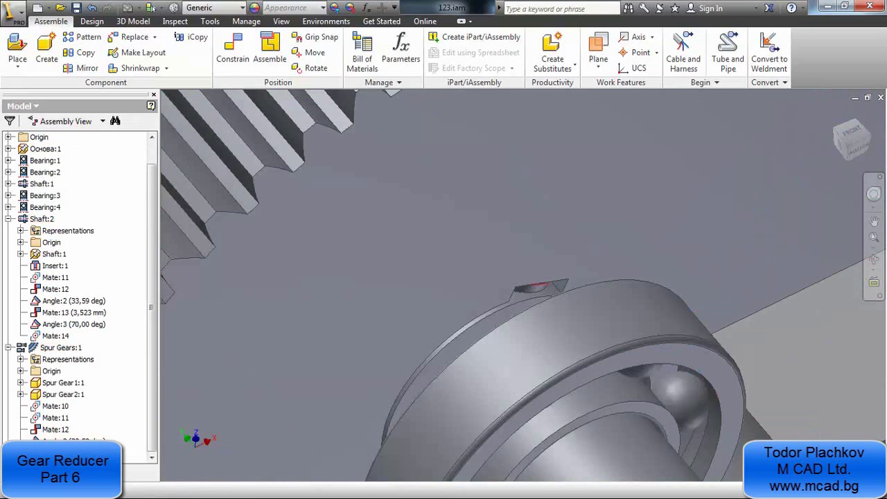
right_click(66, 347)
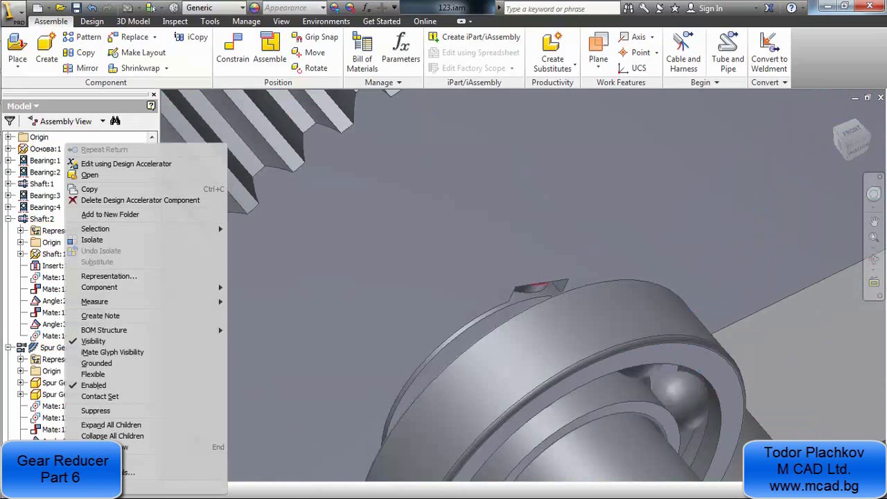
click(162, 165)
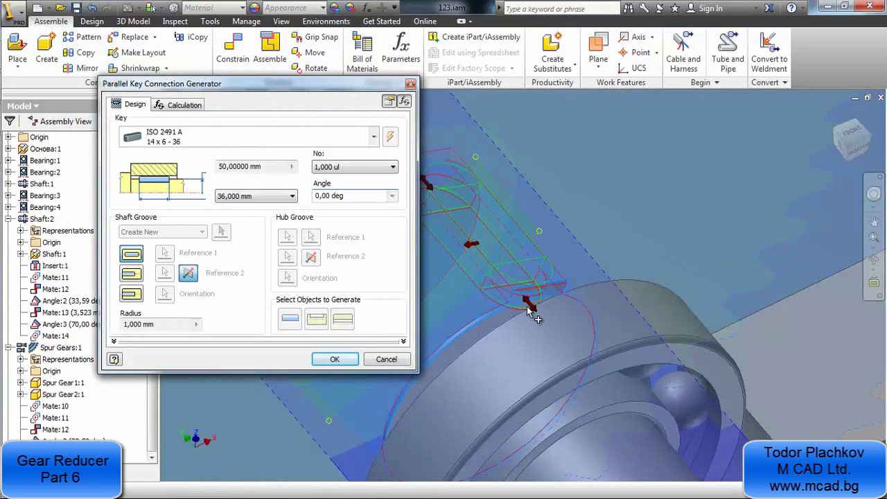
- Try a 40 mm key length, restore 36 mm, and look through the available key types without choosing another
drag(534, 315, 516, 295)
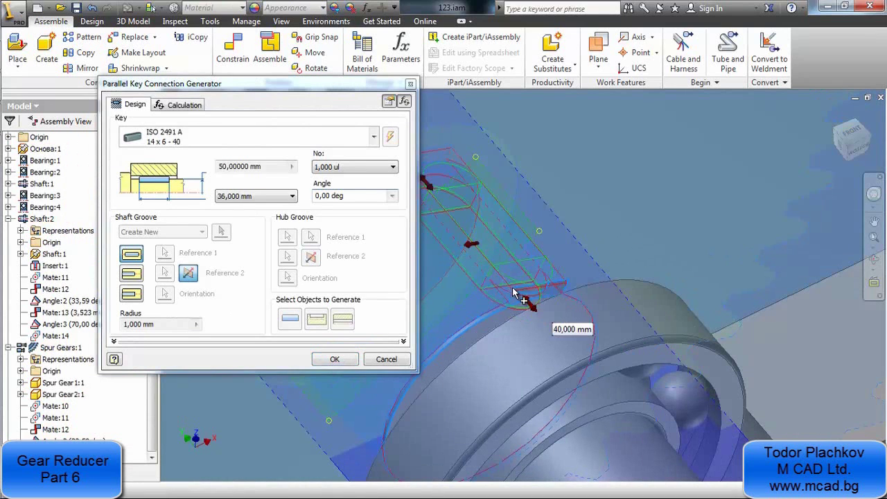
drag(428, 185, 456, 218)
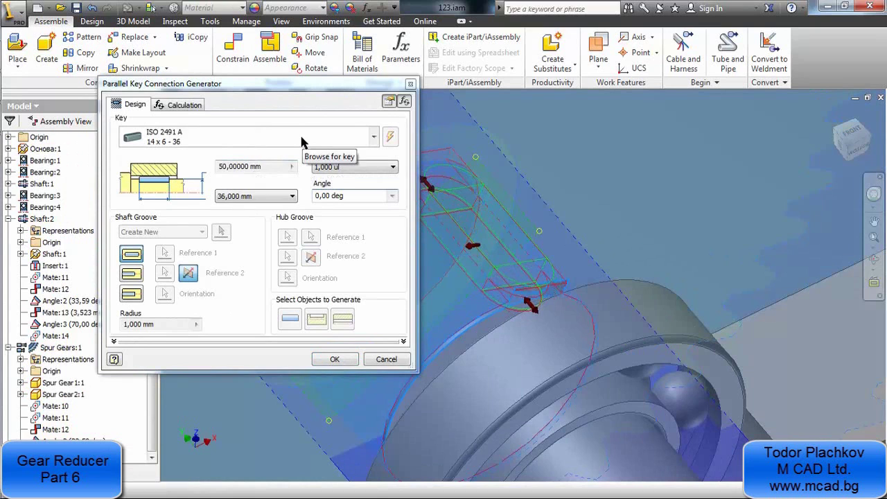
click(234, 143)
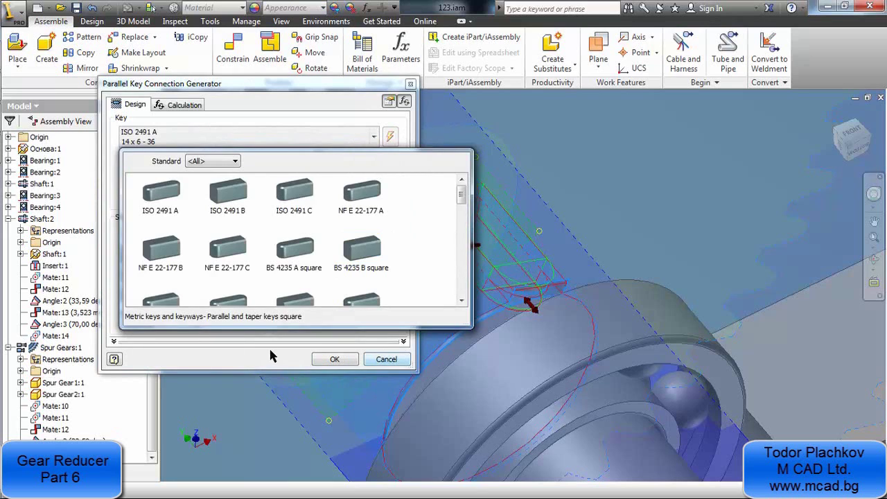
click(270, 356)
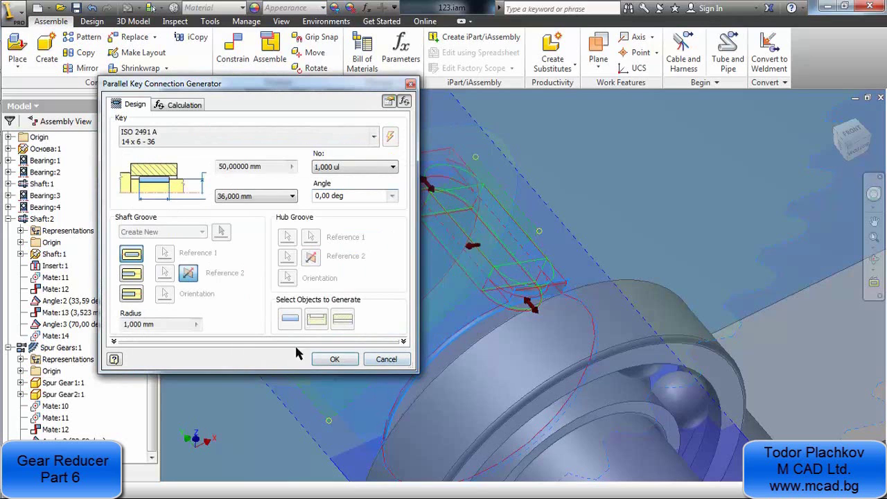
- Set the key groove's offset from its reference face on the shaft to 4 mm
right_click(429, 187)
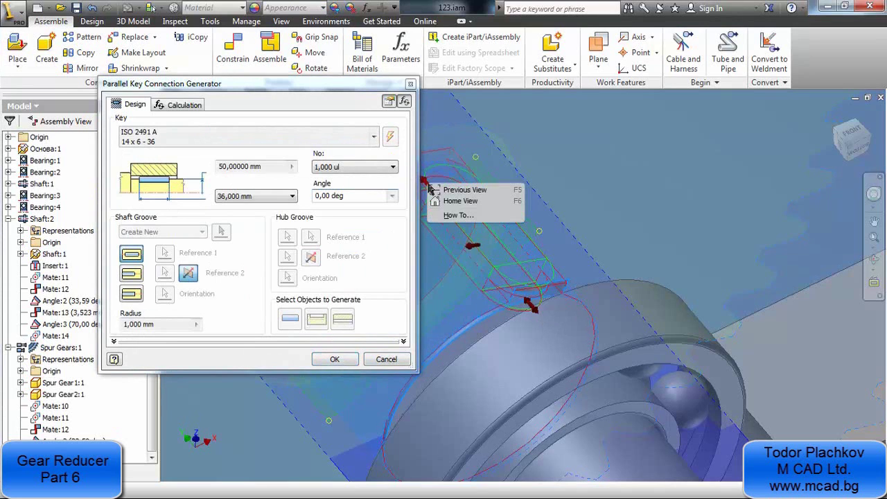
key(Escape)
click(426, 184)
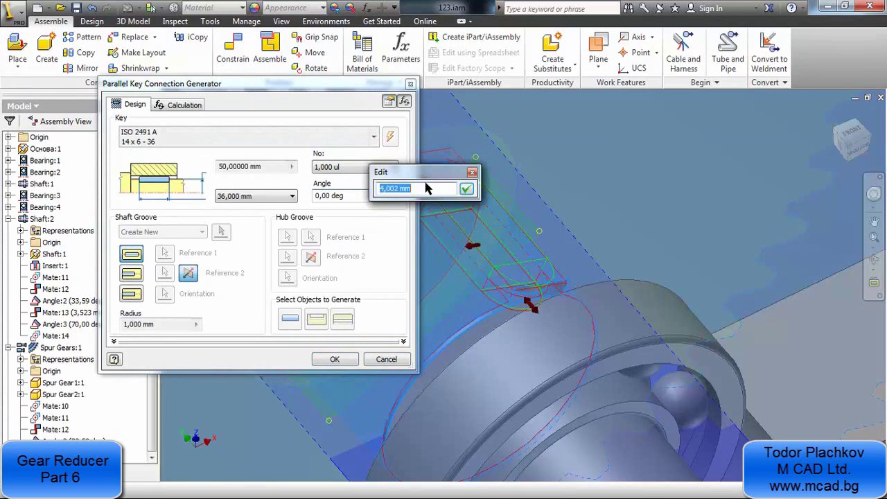
drag(390, 179, 497, 183)
text(4)
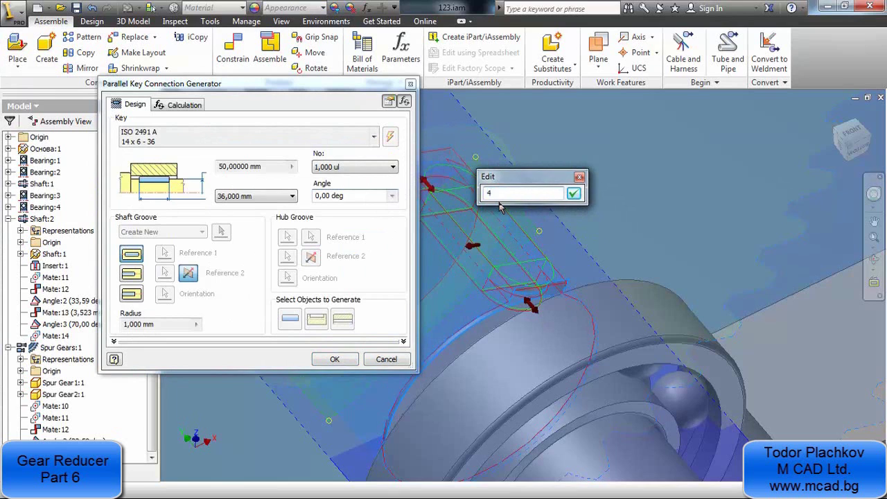
click(574, 194)
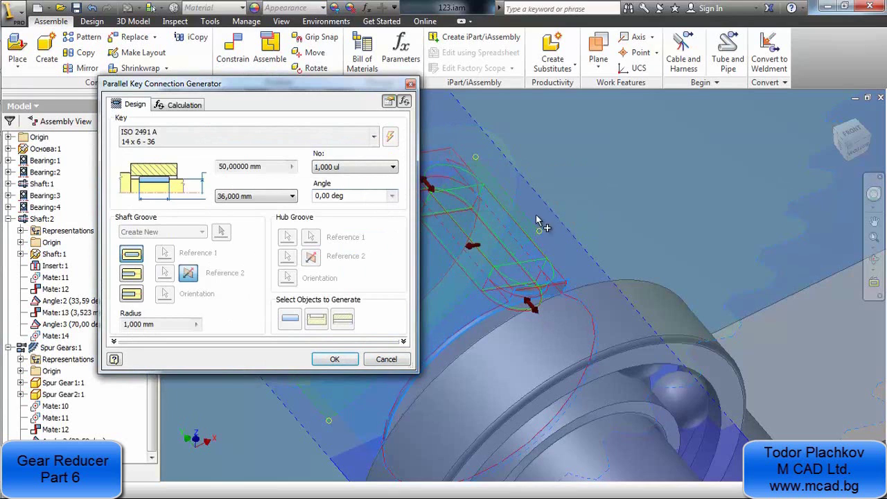
- Rotate the key around the shaft to 75 degrees and apply the changes to the key connection
shift+middle_drag(536, 221, 565, 196)
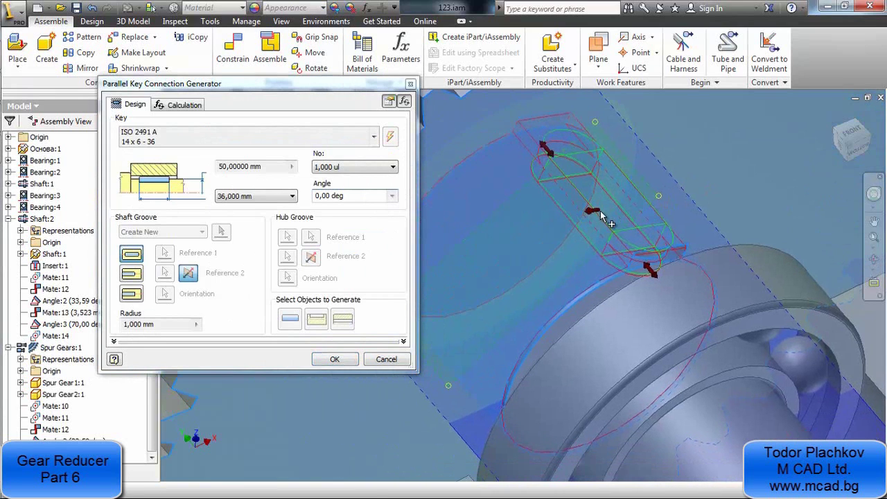
drag(597, 217, 580, 221)
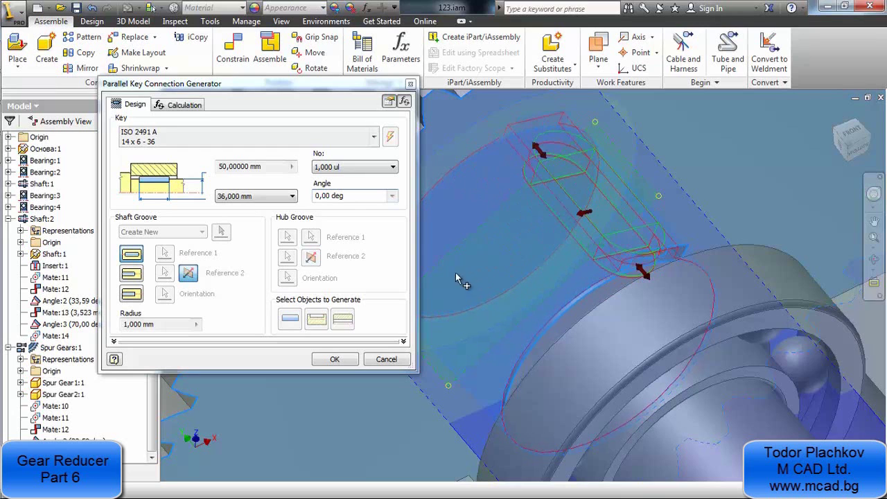
click(334, 359)
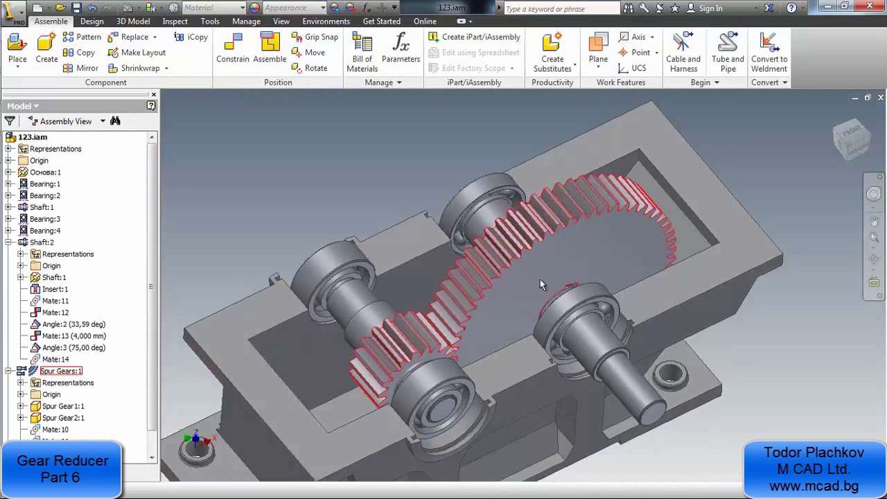
- Turn the spur gear pair on its shafts and examine the key groove at the large gear's bore from close up
click(493, 309)
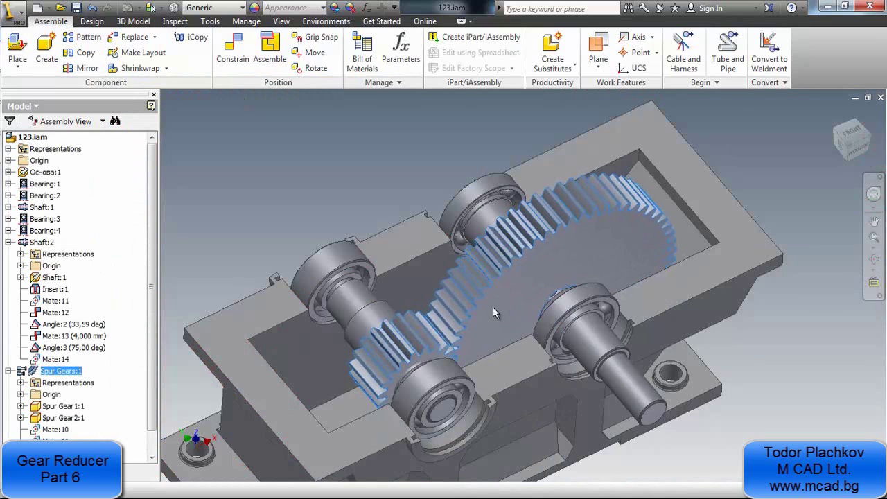
mouse_move(495, 312)
mouse_down()
mouse_move(591, 266)
mouse_move(483, 300)
mouse_move(494, 304)
mouse_up()
scroll(561, 300, down, 5)
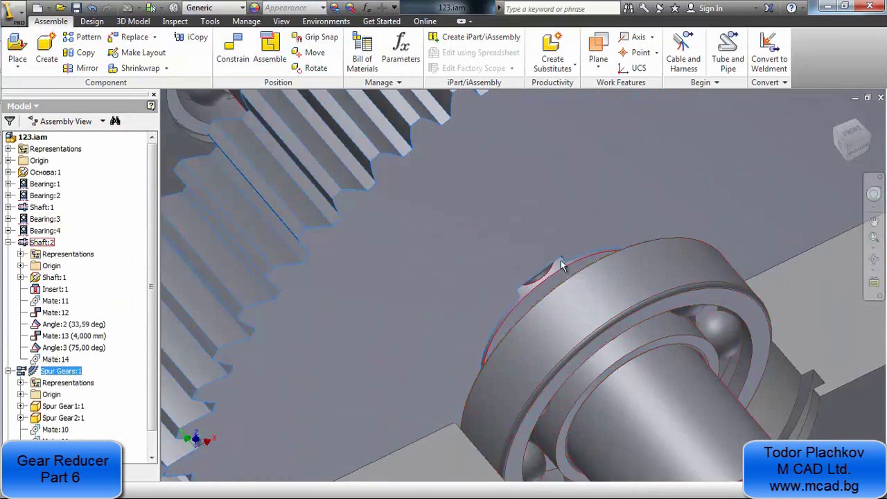
scroll(561, 259, down, 3)
scroll(561, 260, up, 5)
scroll(469, 260, down, 2)
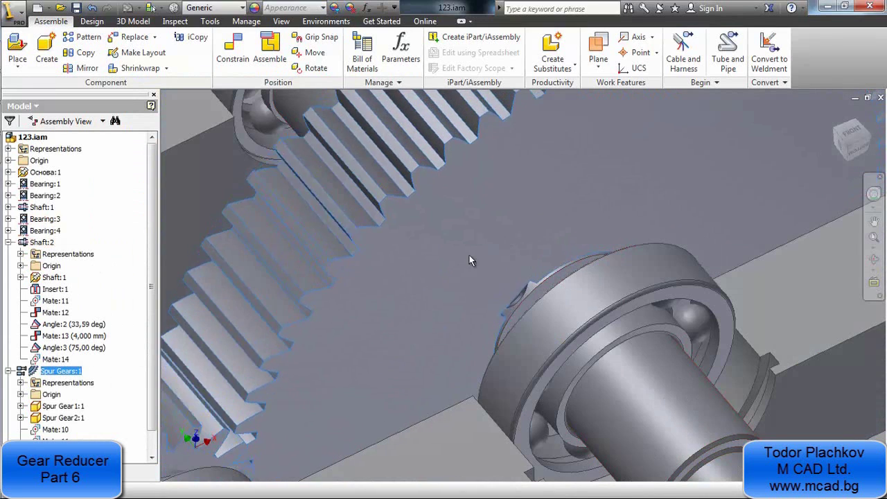
drag(469, 255, 634, 208)
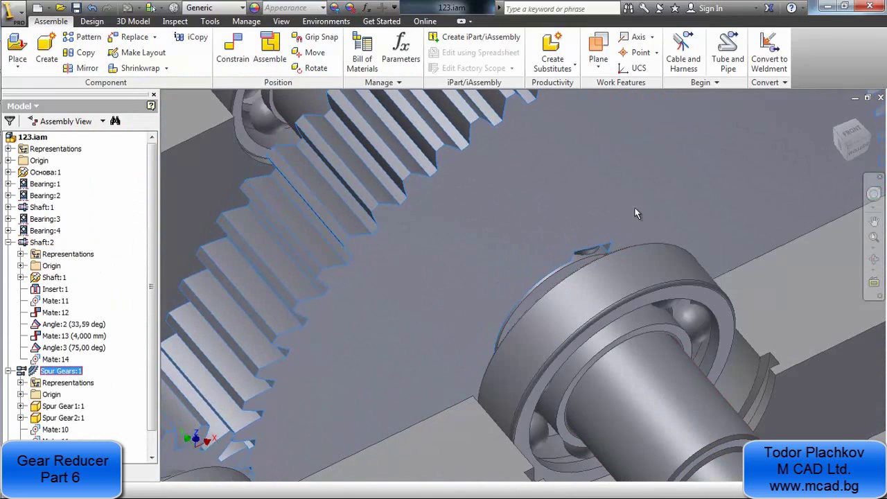
scroll(619, 332, up, 5)
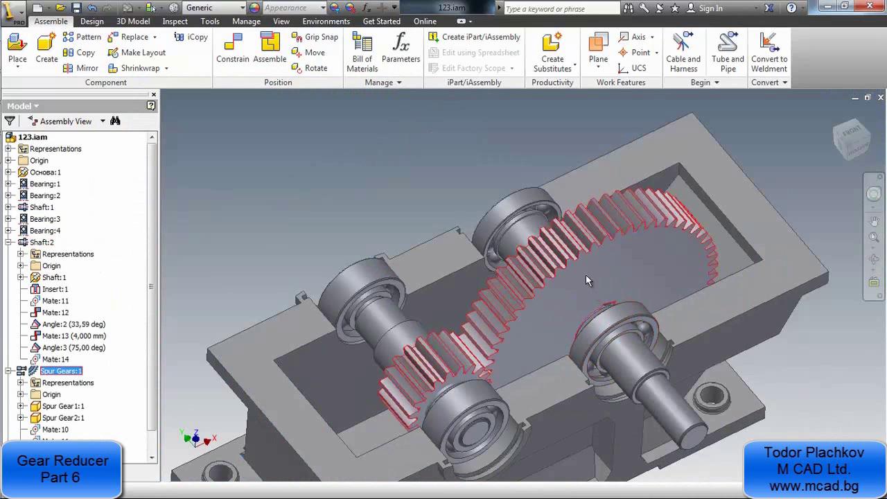
mouse_move(586, 274)
mouse_down()
mouse_move(555, 297)
mouse_move(590, 281)
mouse_up()
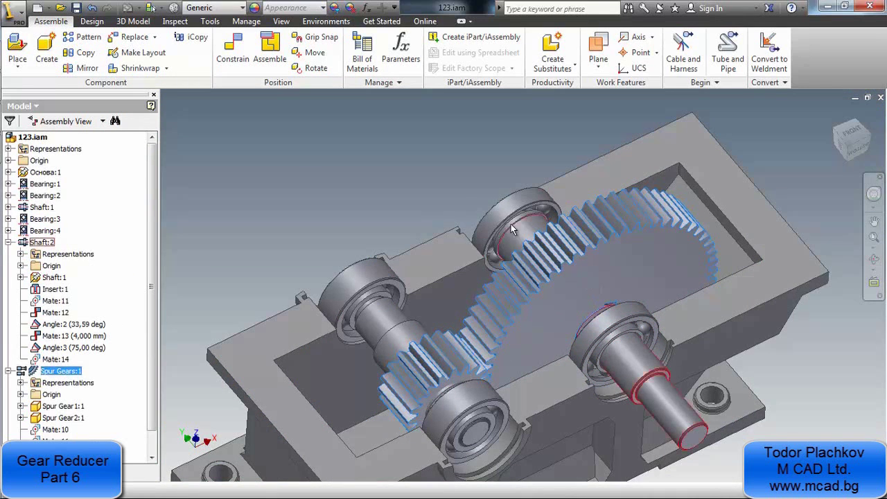
- Export the pinion's tooth shape from the spur gears to a new part, with normal backlash and 0.008 mm tolerance
click(416, 178)
scroll(478, 326, up, 5)
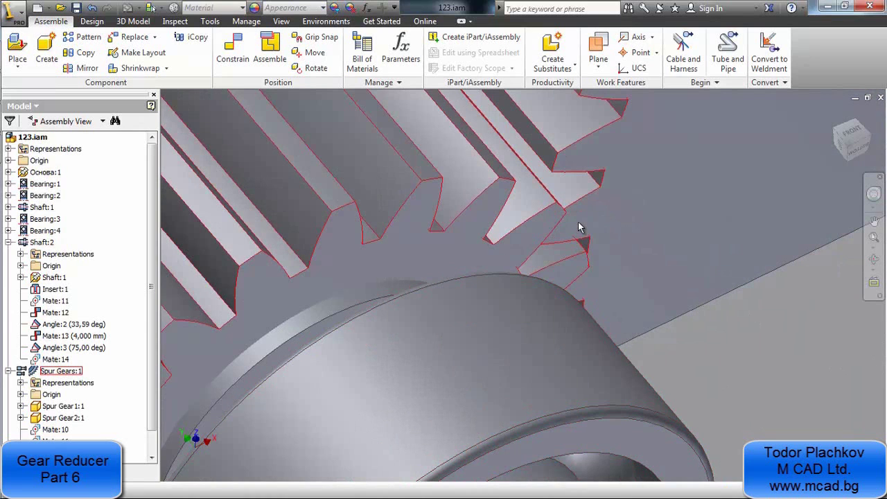
scroll(580, 227, down, 3)
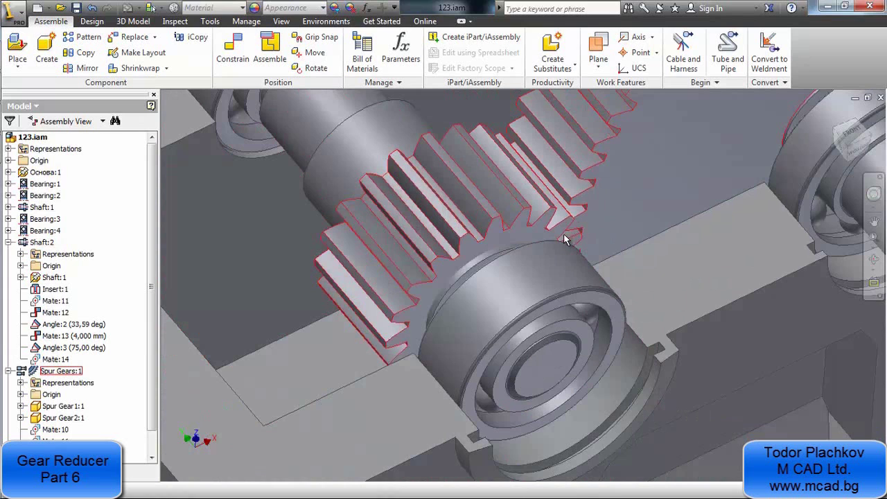
middle_drag(565, 240, 468, 309)
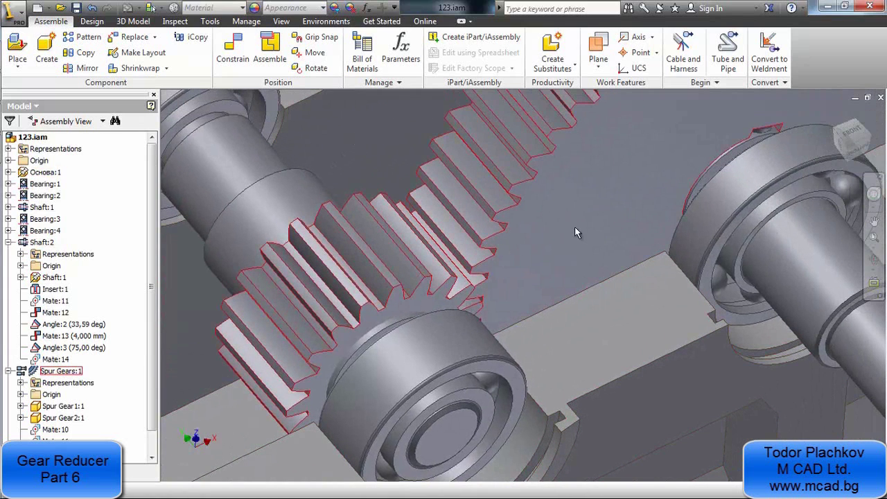
right_click(520, 151)
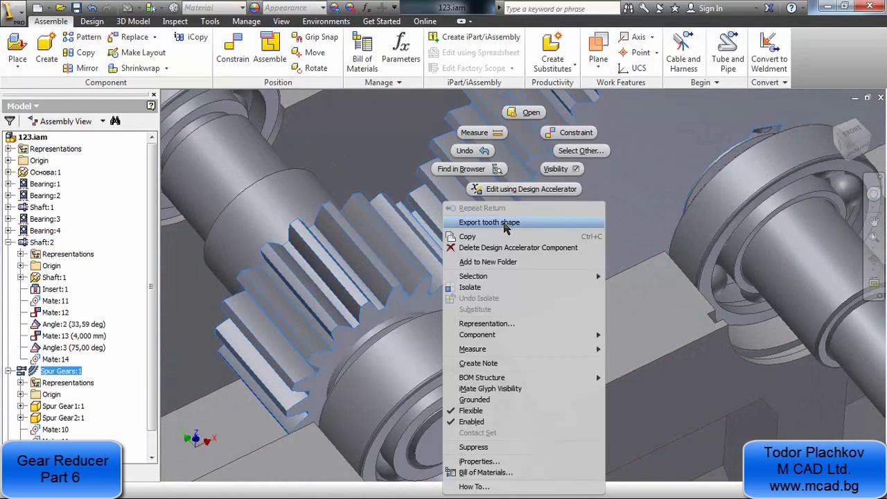
click(504, 223)
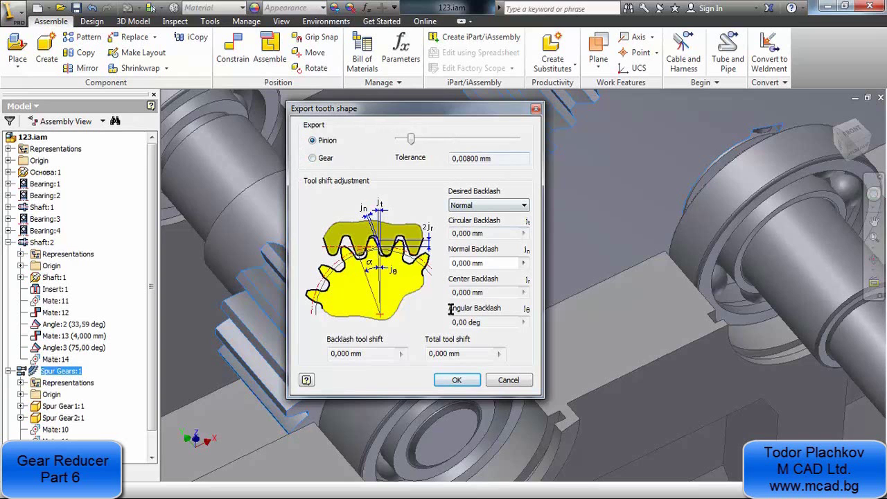
click(458, 380)
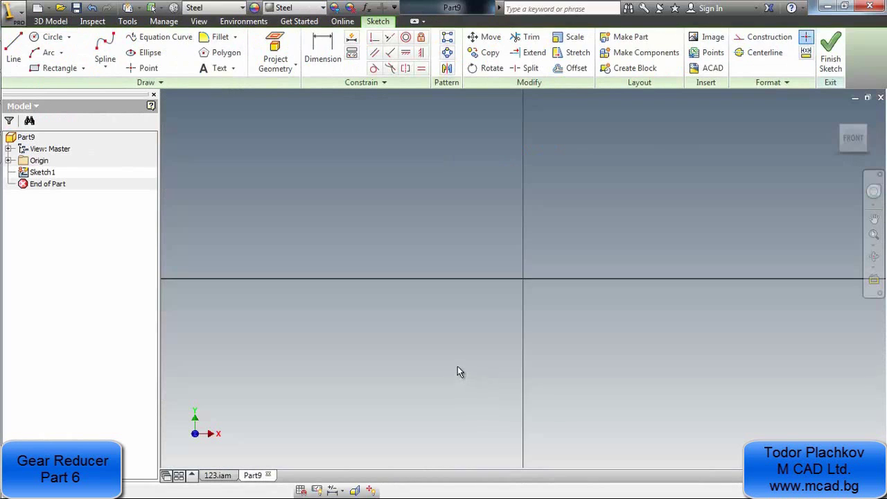
- Cut the tooth gap profile through the whole pinion blank with an Extrude cut set to All
scroll(535, 101, up, 5)
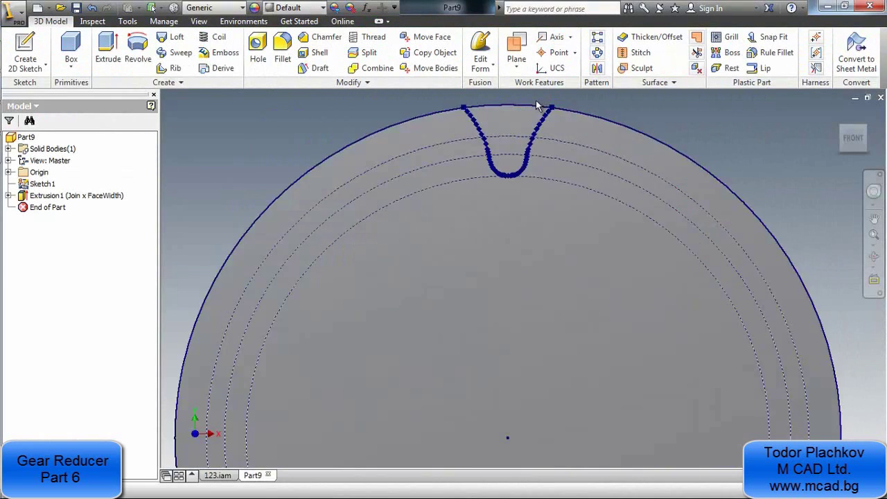
scroll(432, 233, down, 6)
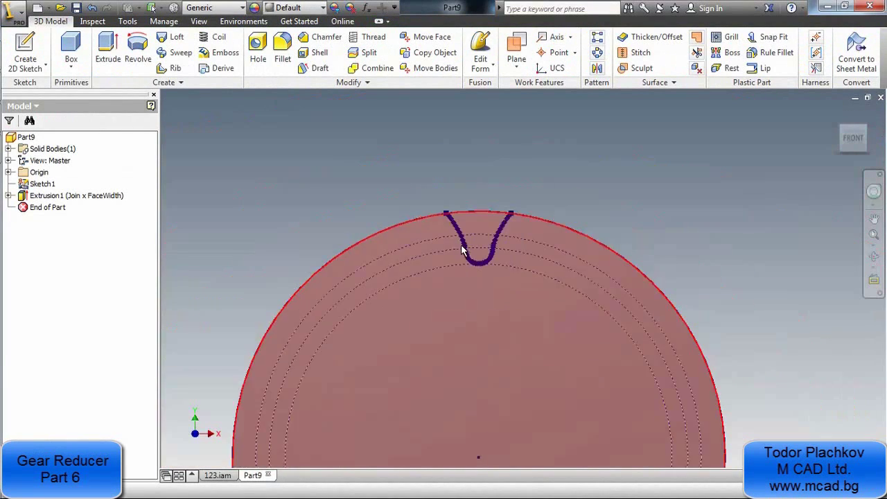
click(107, 47)
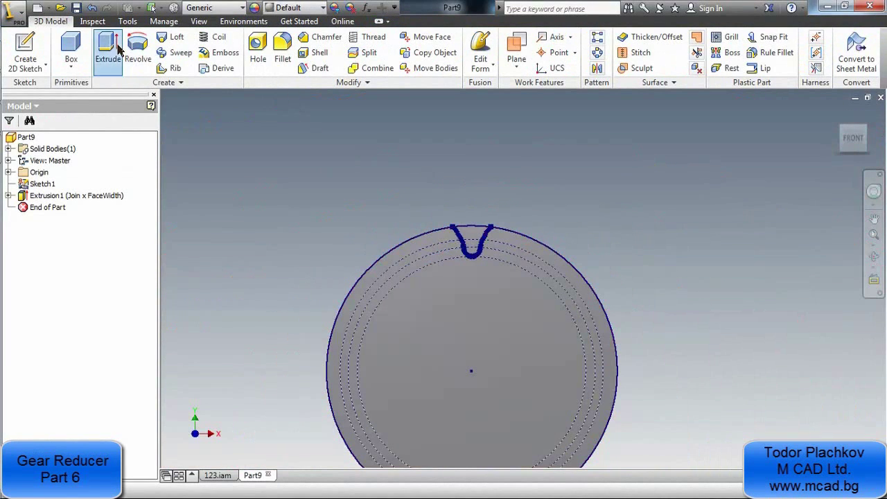
click(475, 248)
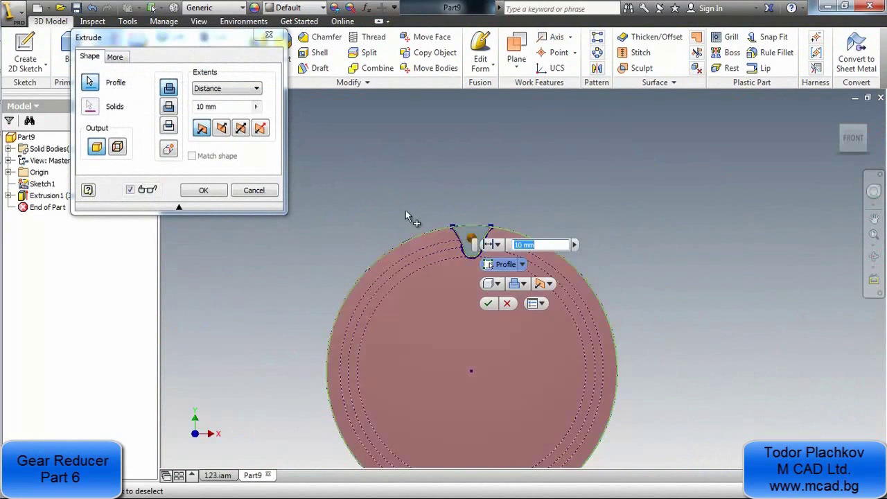
click(251, 88)
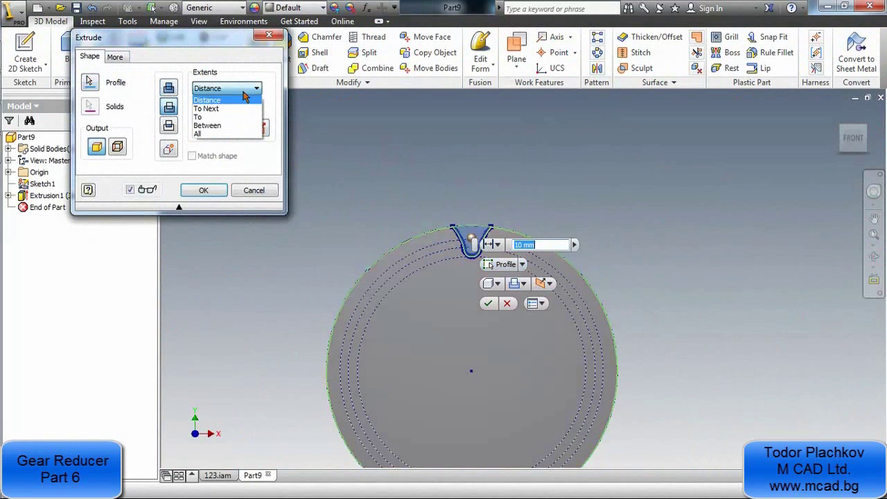
click(213, 135)
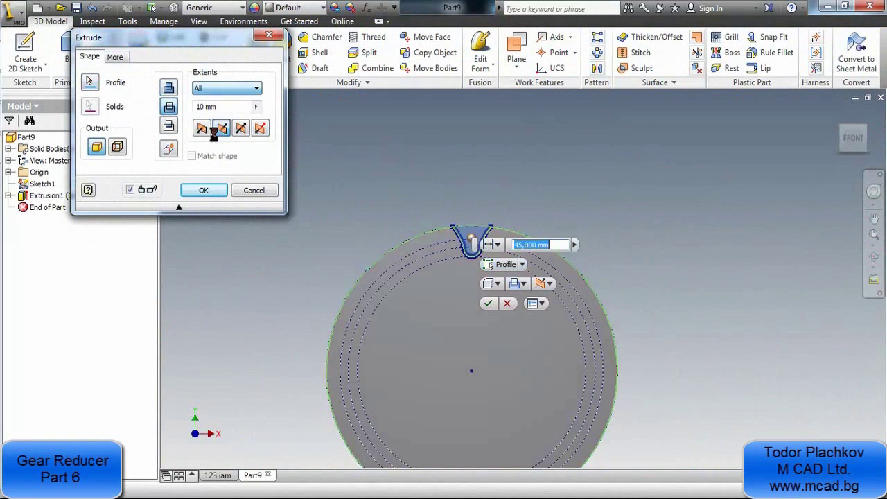
click(214, 196)
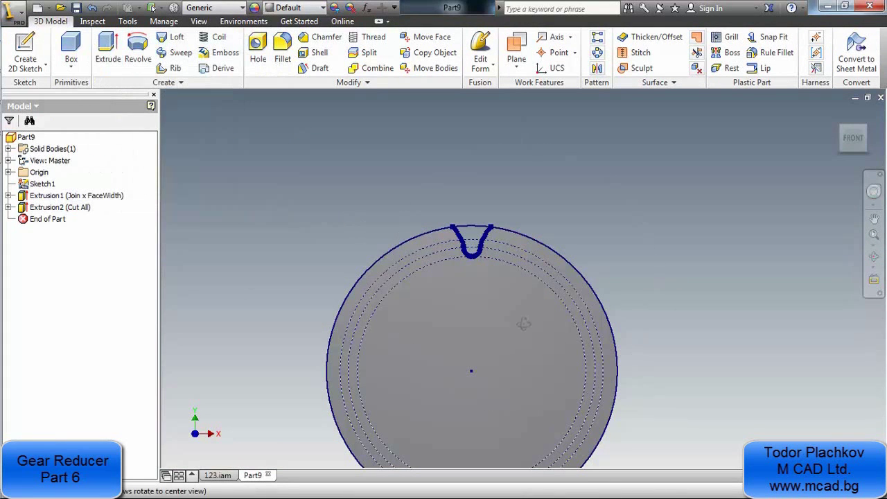
- Pattern the tooth gap cut circularly around the pinion's axis with 19 occurrences over 360 degrees
drag(523, 323, 463, 360)
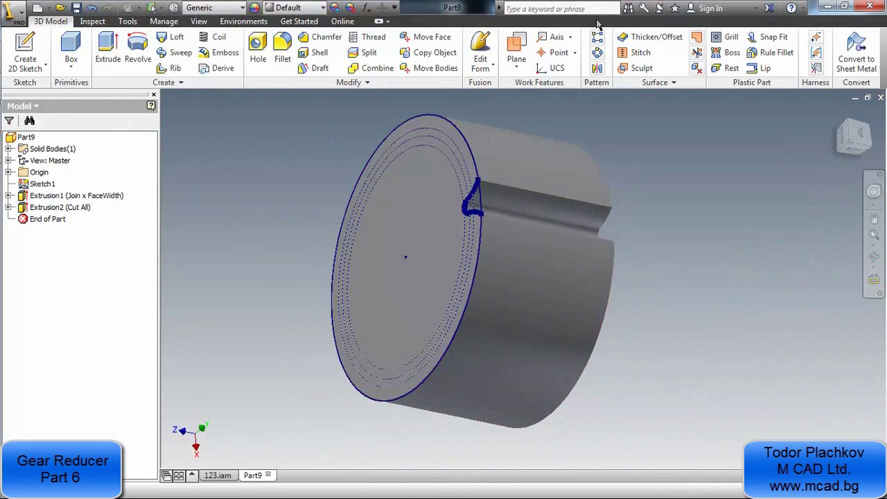
click(596, 53)
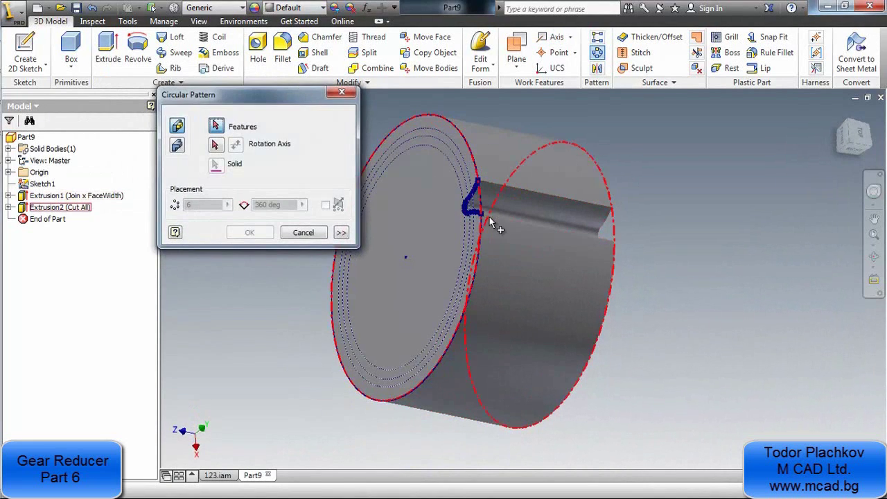
click(490, 219)
click(215, 144)
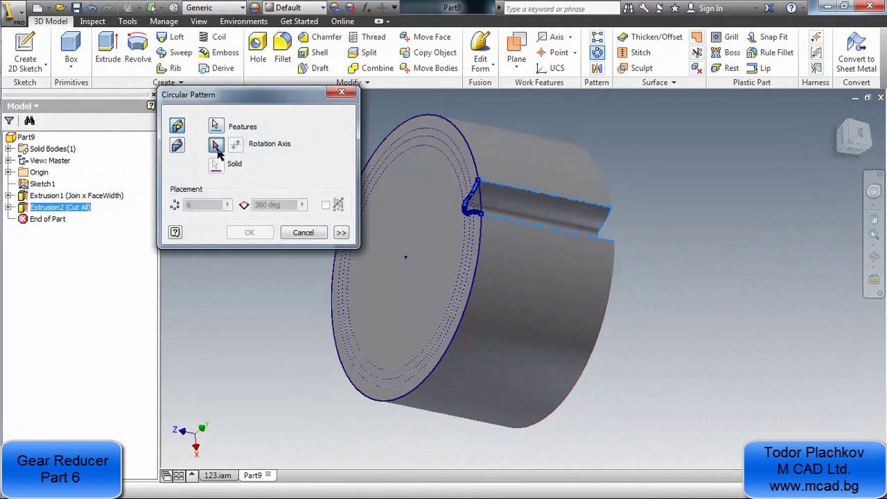
click(514, 280)
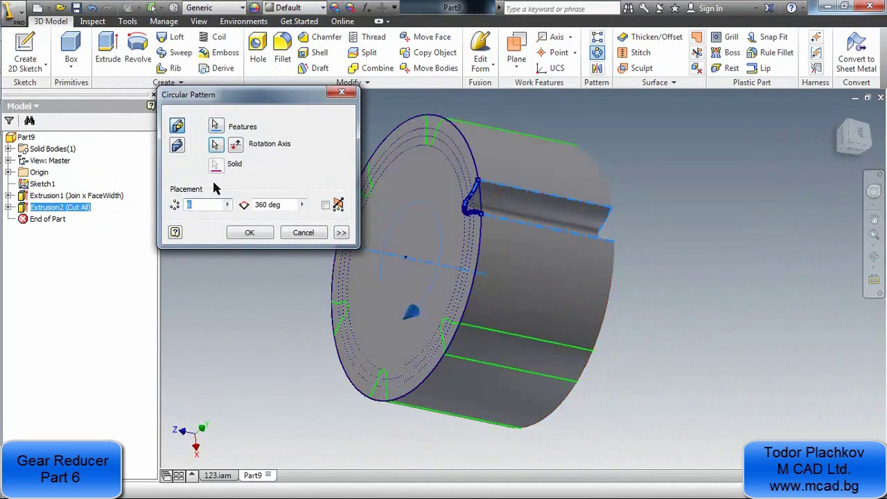
text(19)
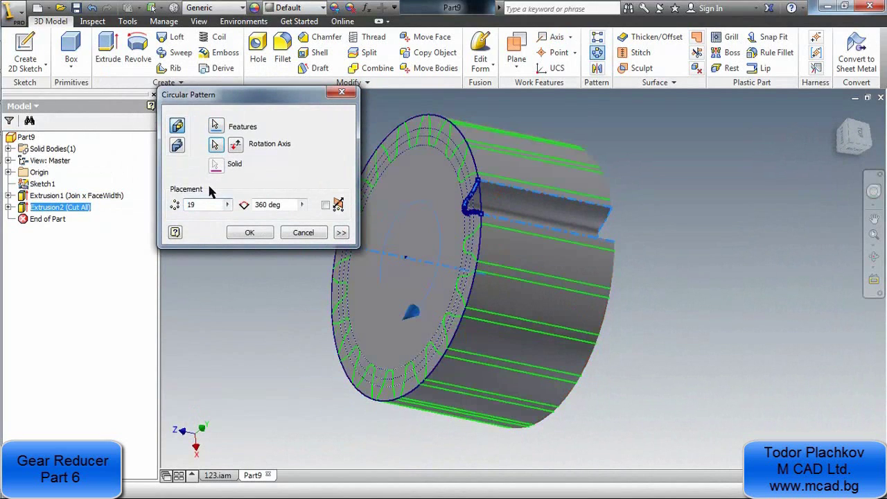
click(250, 233)
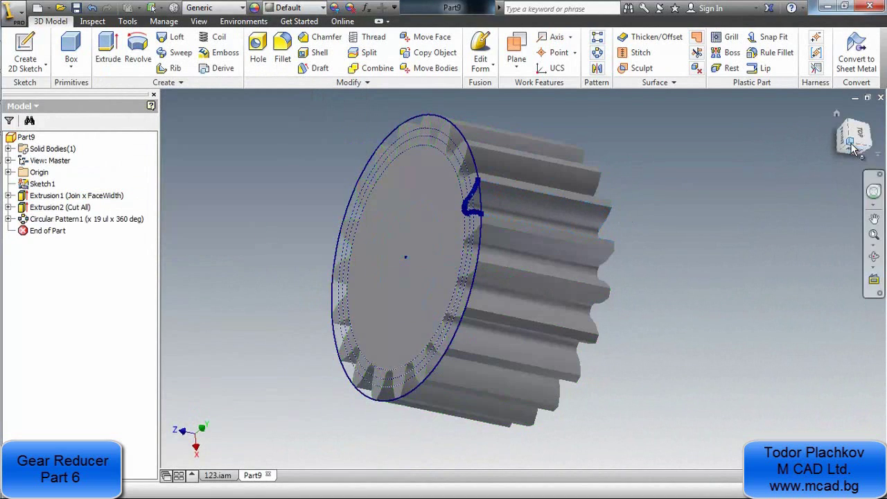
- Close the exported pinion tooth part without saving it and return to the gear reducer assembly
click(881, 98)
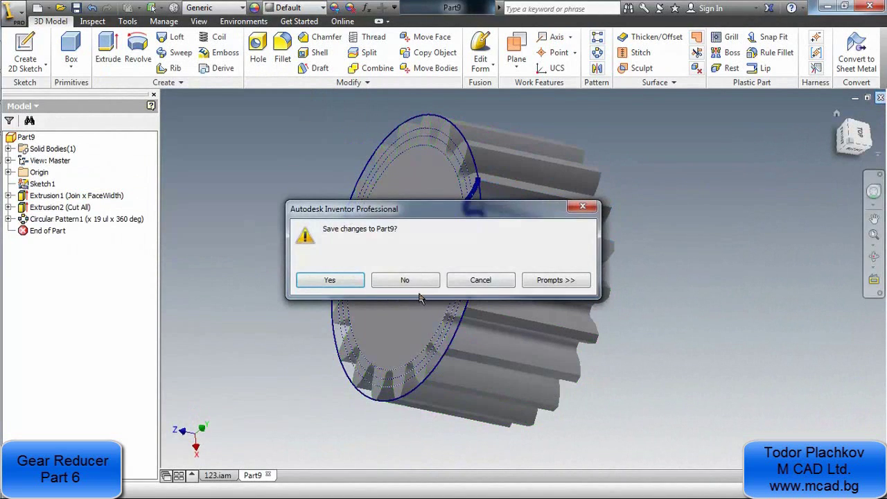
click(405, 280)
scroll(505, 237, up, 3)
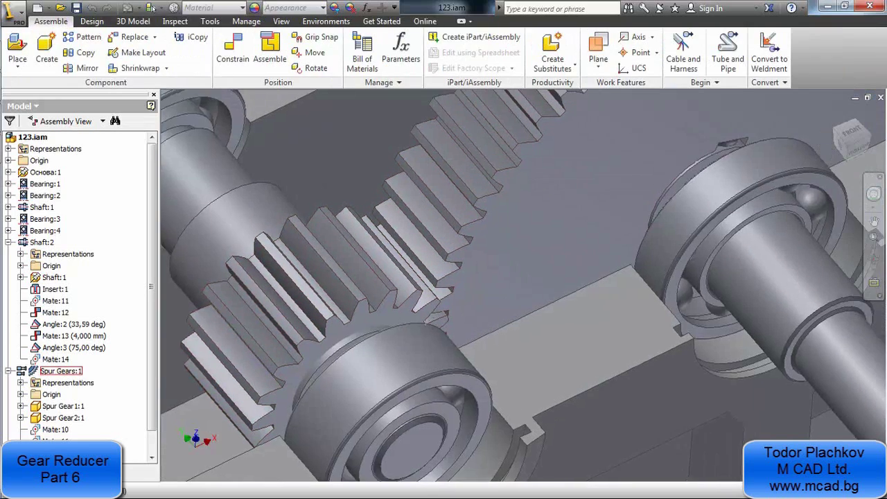
scroll(251, 296, down, 3)
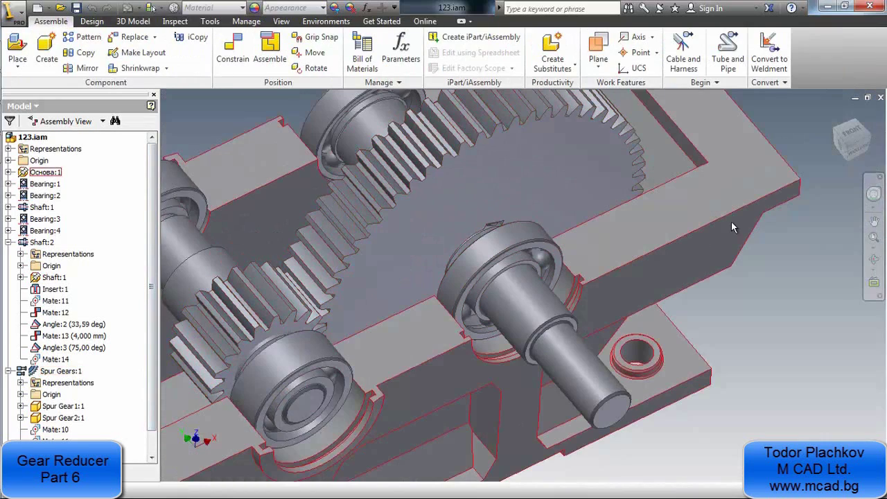
middle_drag(476, 104, 495, 201)
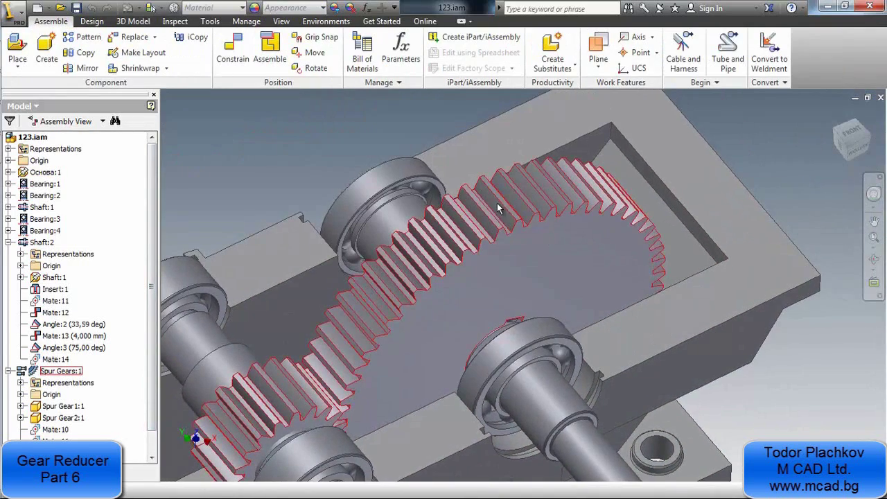
- Examine the large gear's cross-section in the AutoCAD drawing Redukto21321r.dwg, and switch back to the Inventor assembly
mouse_move(9, 112)
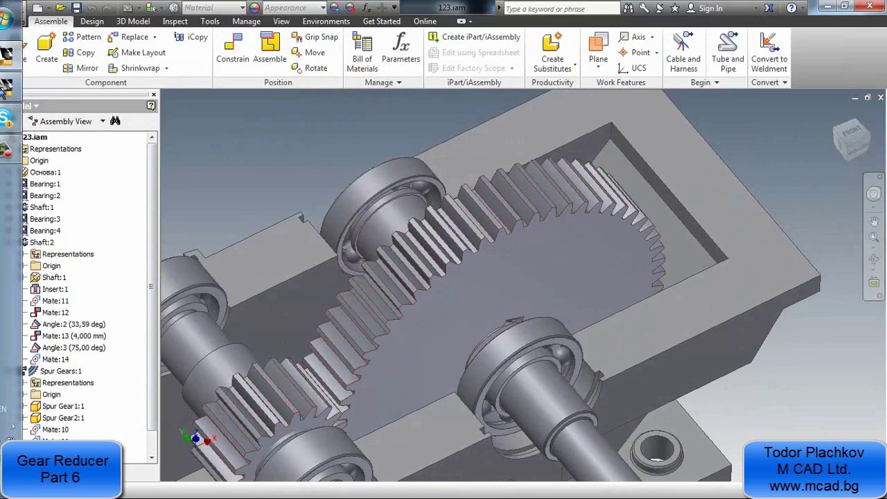
click(20, 85)
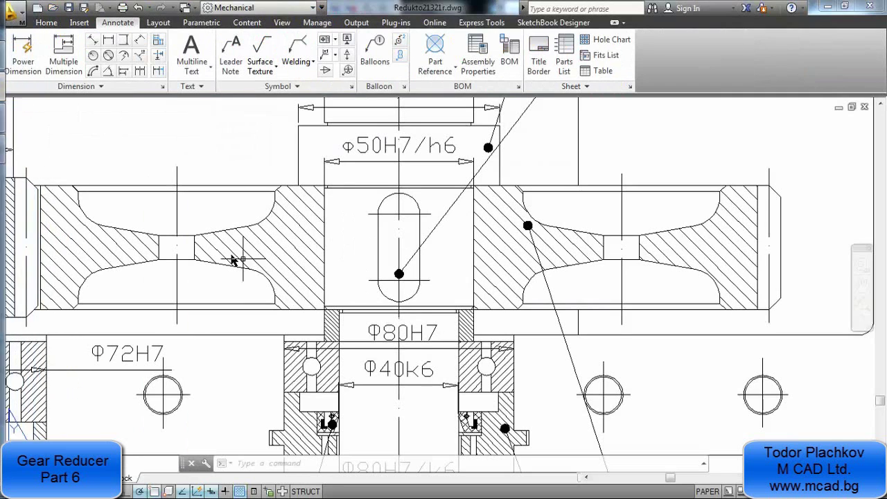
scroll(269, 257, up, 1)
middle_drag(269, 257, 317, 268)
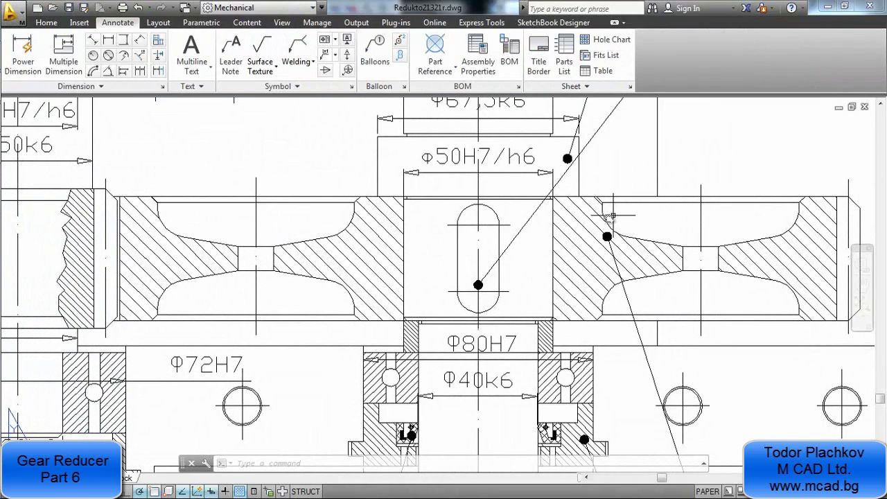
mouse_move(2, 82)
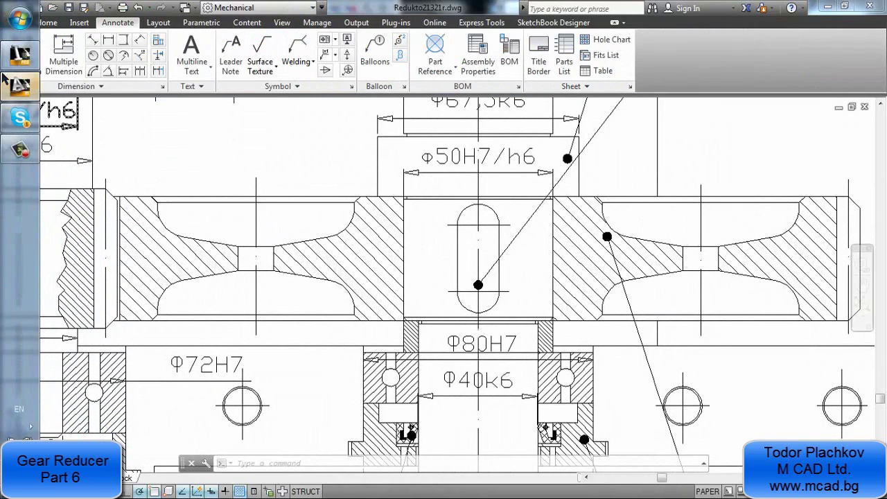
click(11, 62)
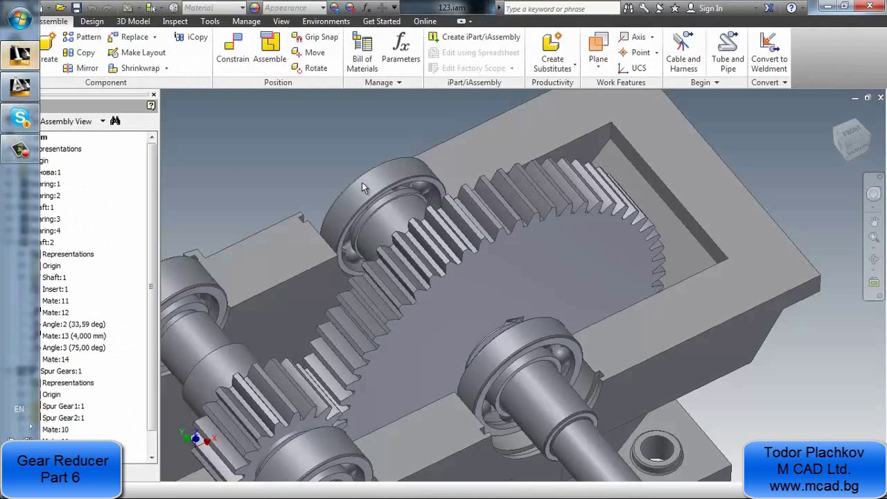
- Open the spur gear pair and its large gear for editing in place within the assembly
right_click(560, 249)
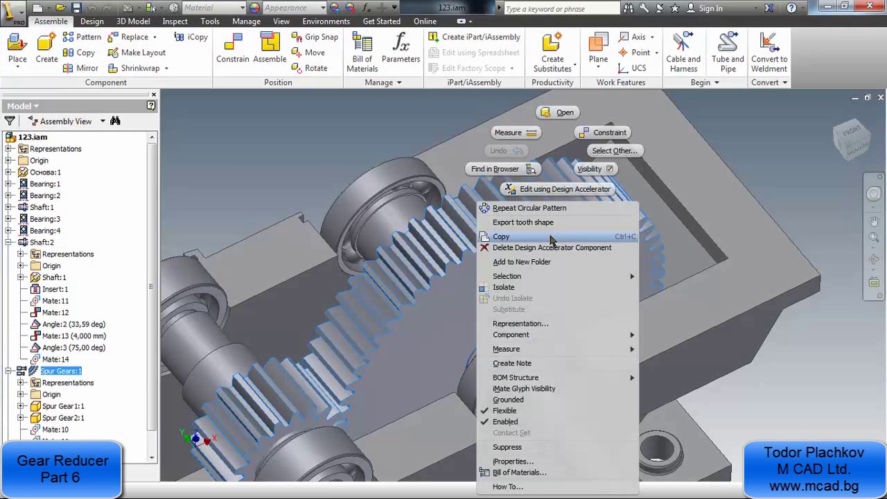
key(Escape)
double_click(530, 262)
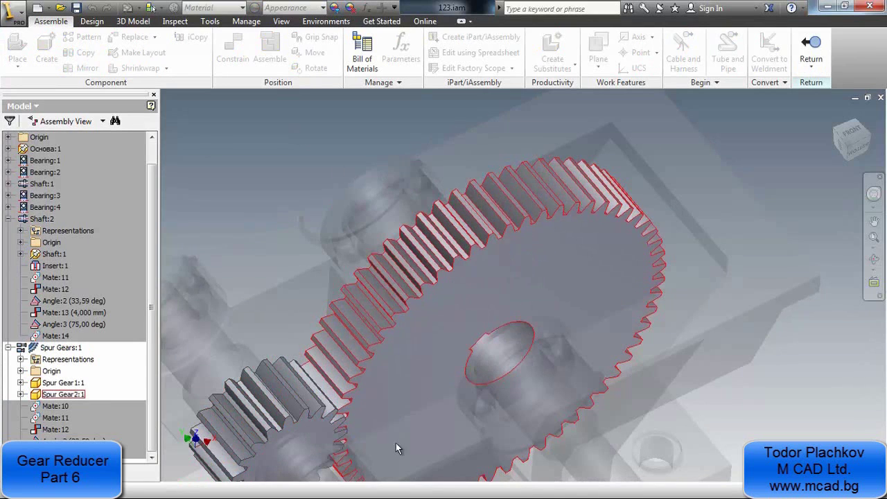
shift+middle_drag(396, 447, 443, 416)
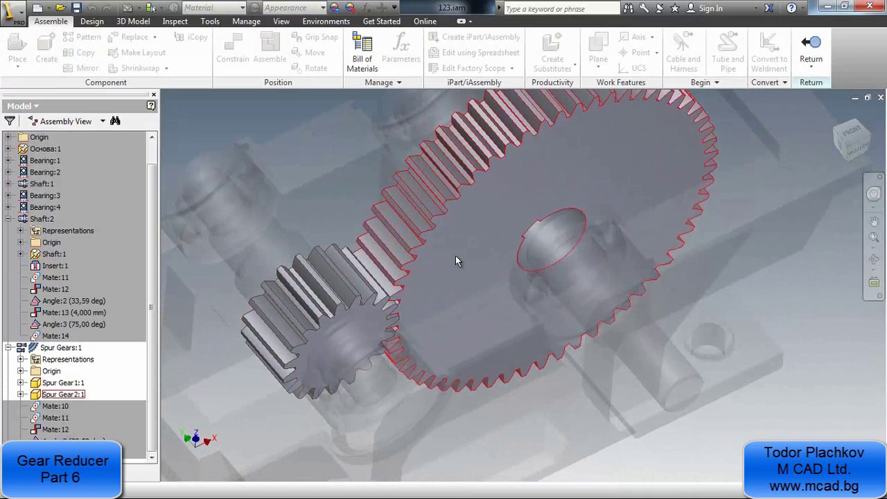
double_click(456, 257)
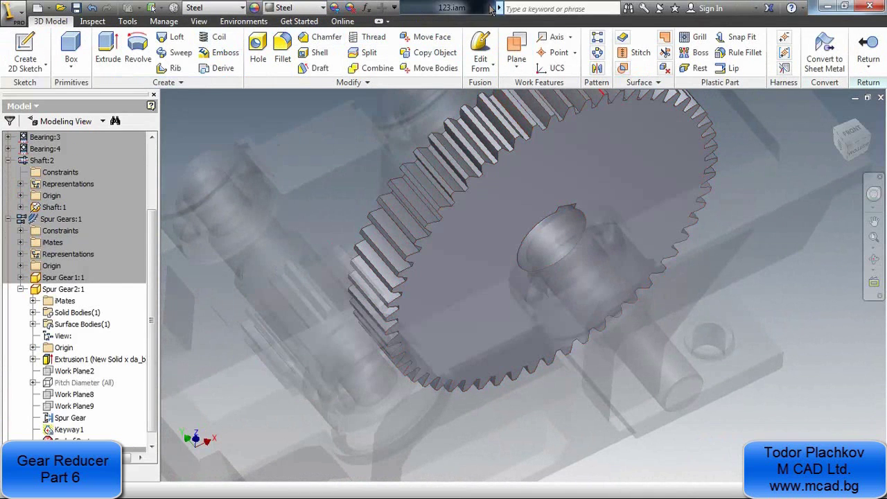
- Sketch a 40 mm diameter circle on the large gear's side face, between the keyed bore and the teeth
click(478, 214)
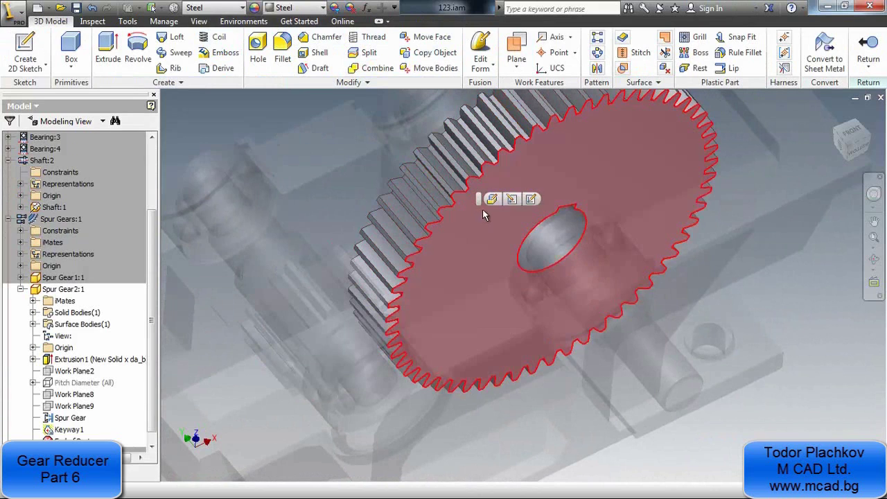
click(531, 200)
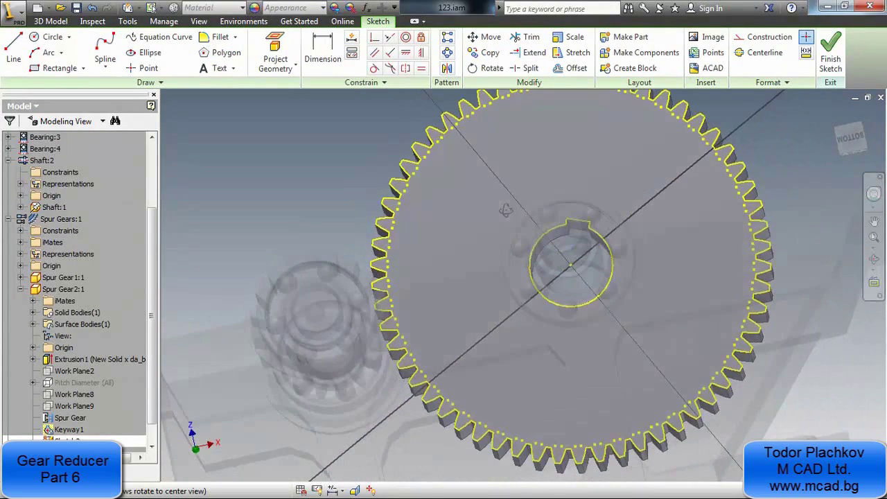
click(45, 38)
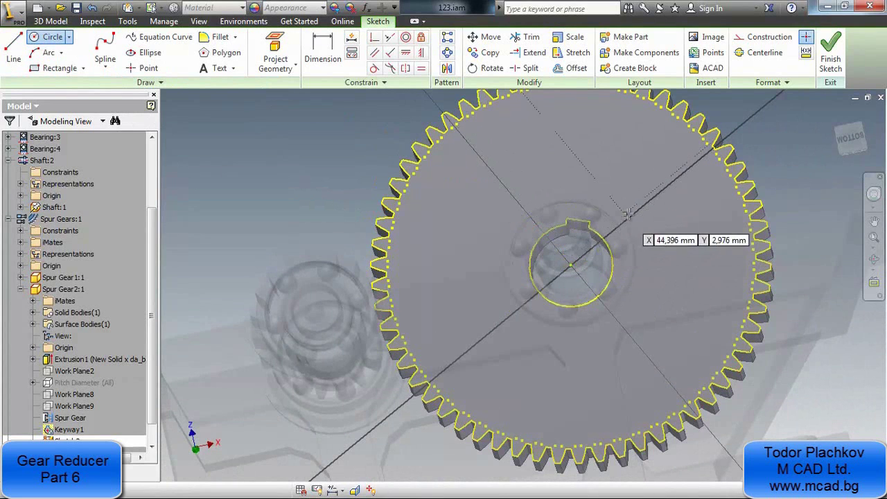
click(665, 187)
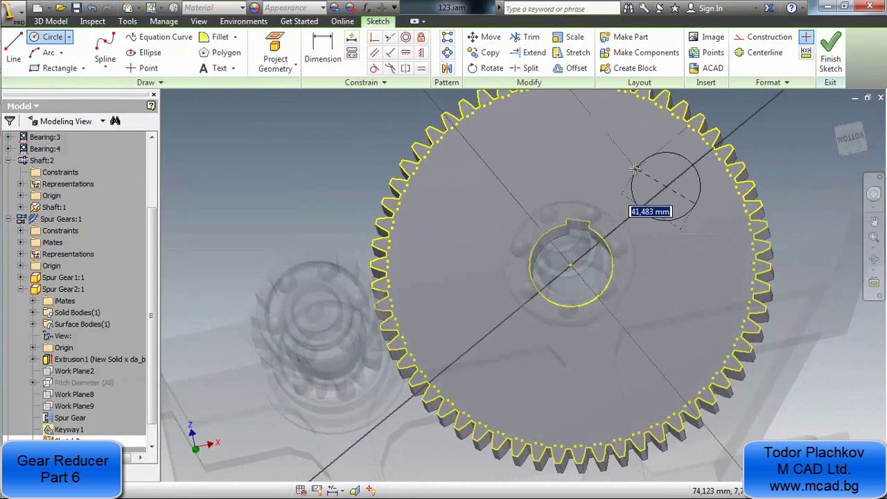
text(40)
key(Return)
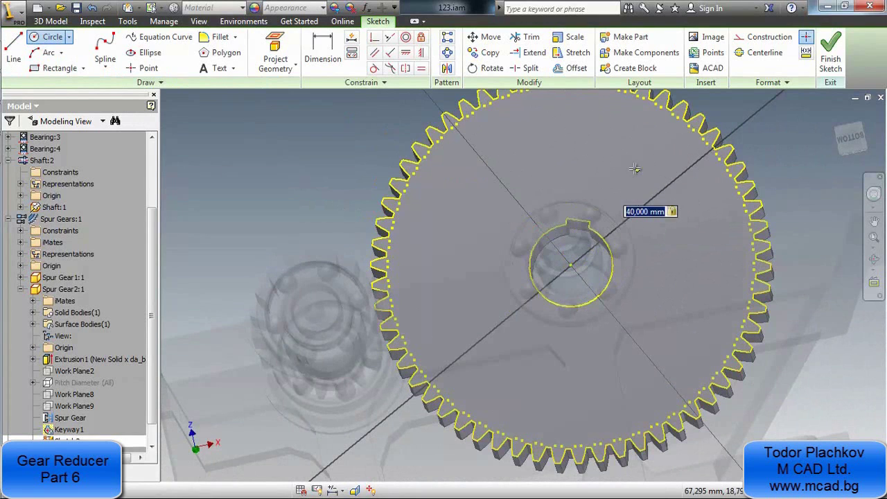
middle_drag(740, 237, 682, 277)
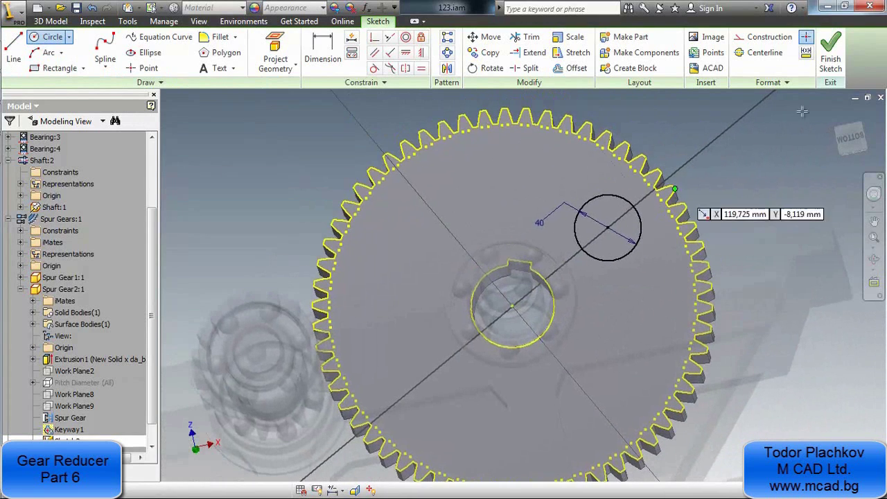
click(831, 56)
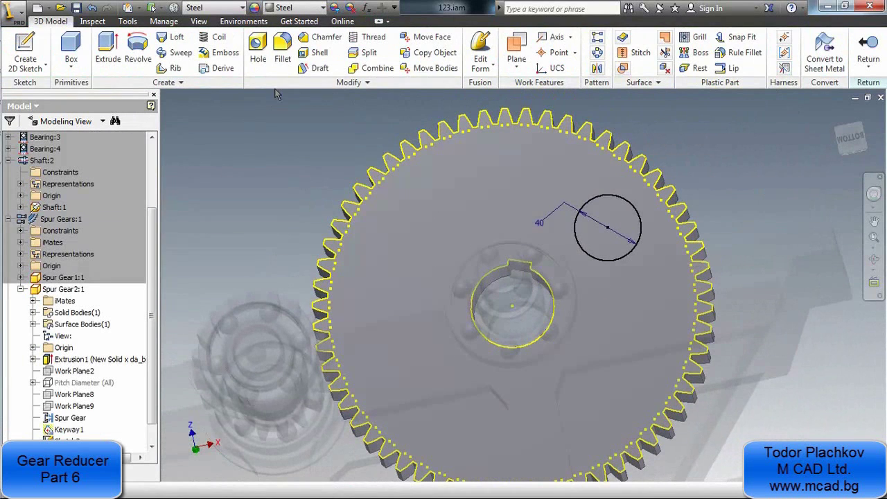
- Extrude the 40 mm circle as a 159 mm deep cut through the large gear's web
right_click(306, 154)
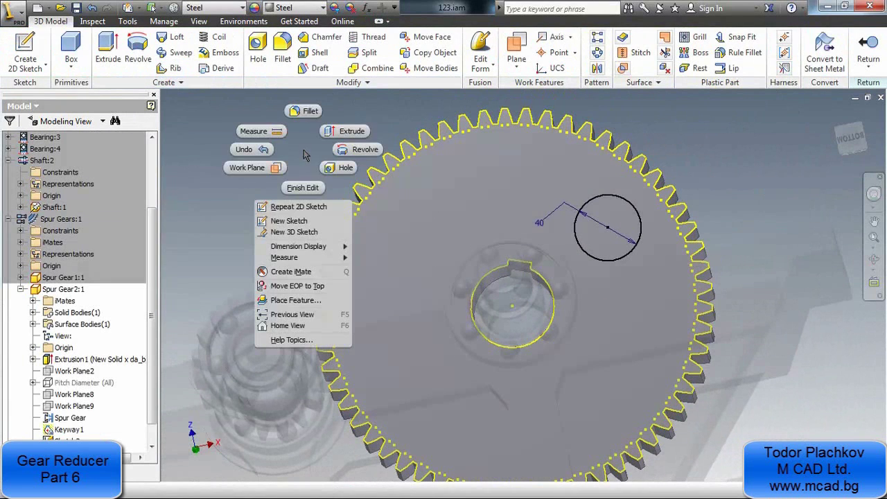
click(345, 132)
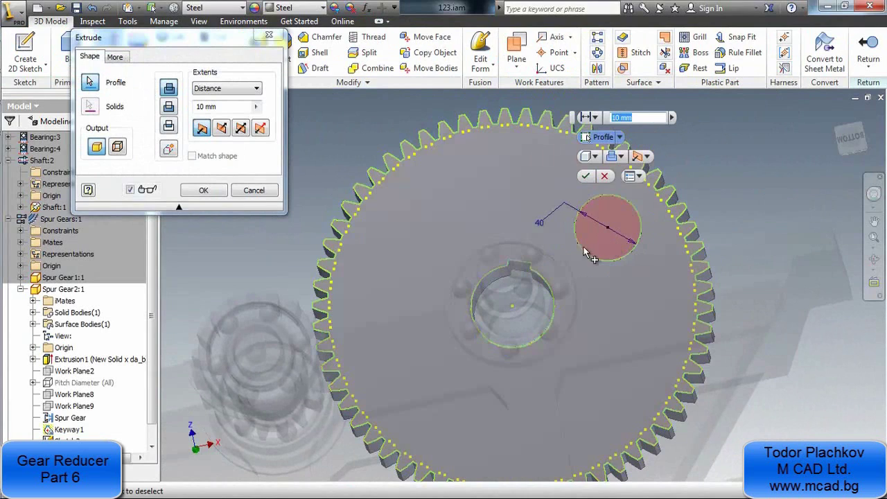
click(587, 254)
shift+middle_drag(588, 253, 575, 308)
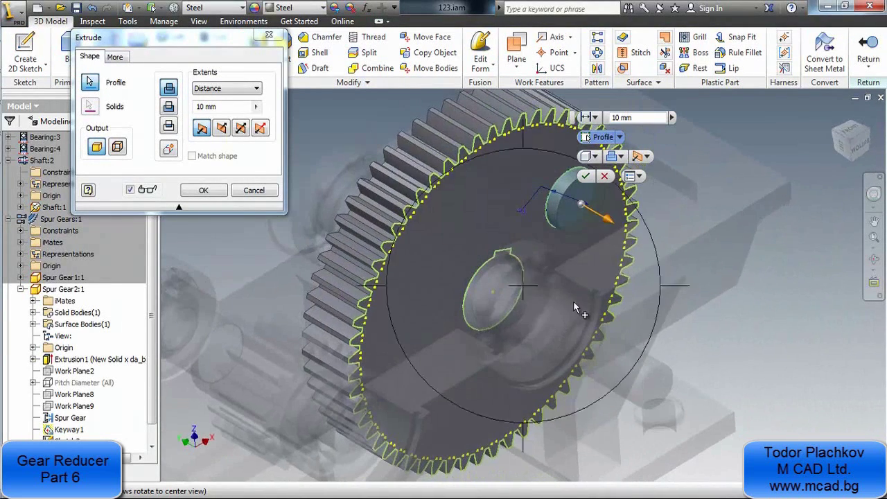
drag(608, 221, 372, 170)
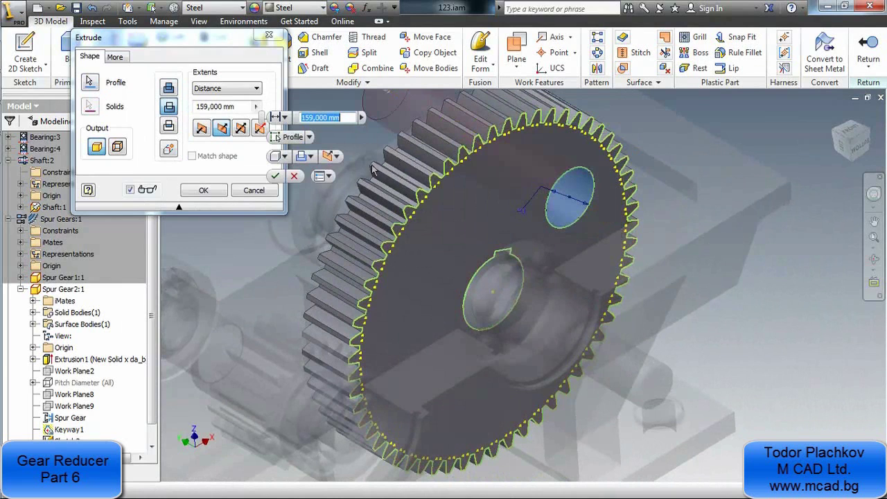
click(275, 176)
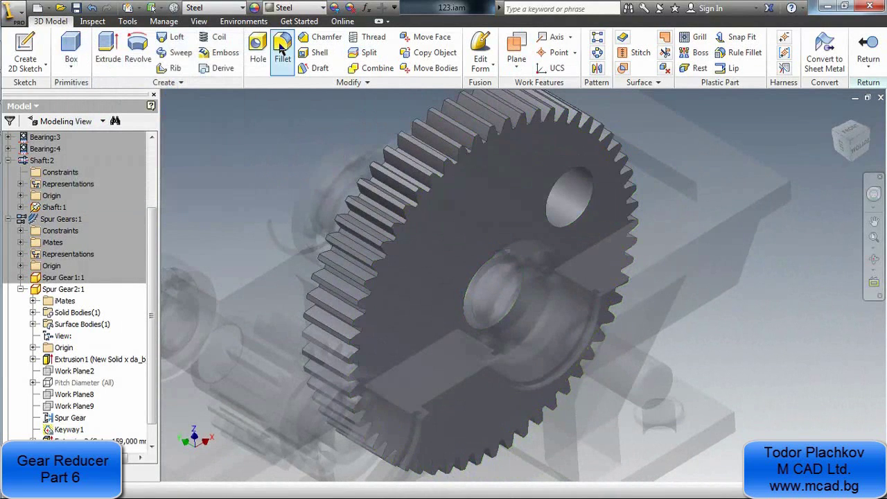
- Chamfer both rims of the new hole in the large gear by 2 mm
click(320, 37)
click(581, 219)
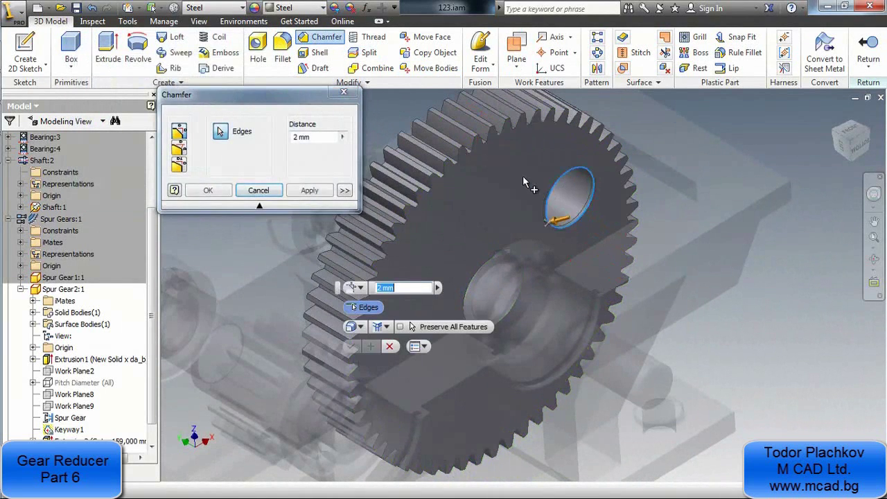
click(537, 191)
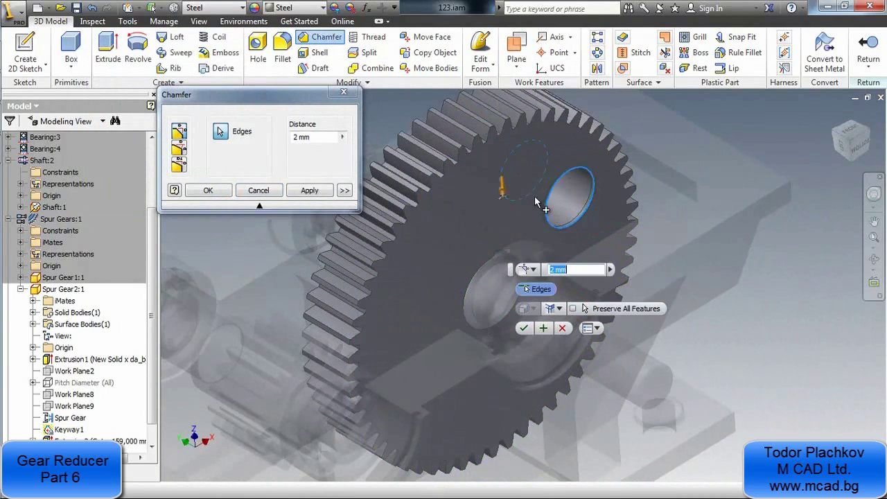
click(526, 328)
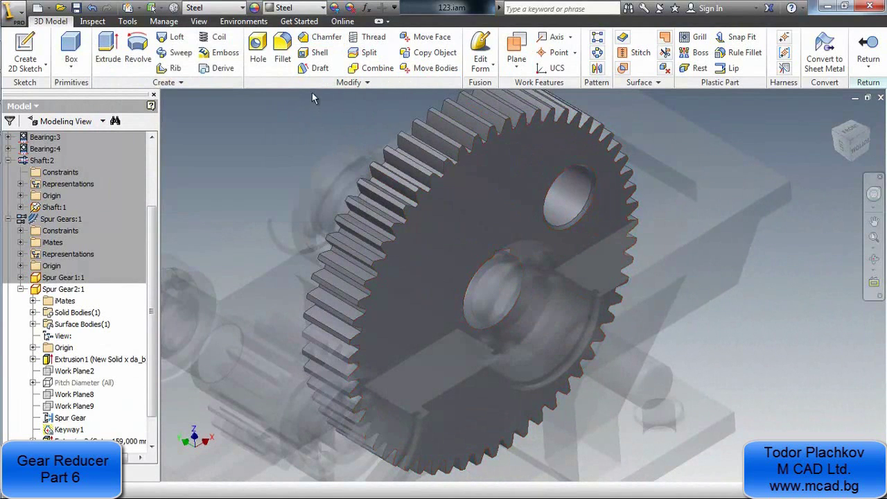
- Pattern the hole and its chamfer circularly around the gear's bore axis, with 8 occurrences over 360 degrees
click(596, 54)
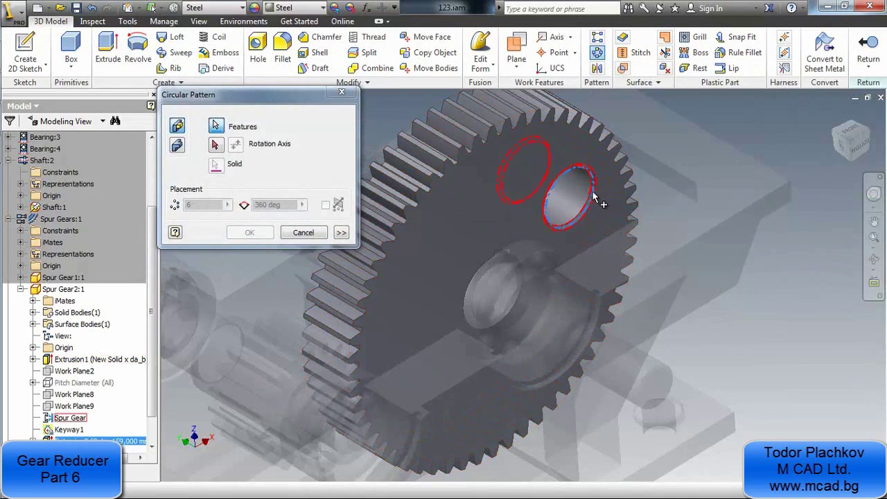
click(219, 144)
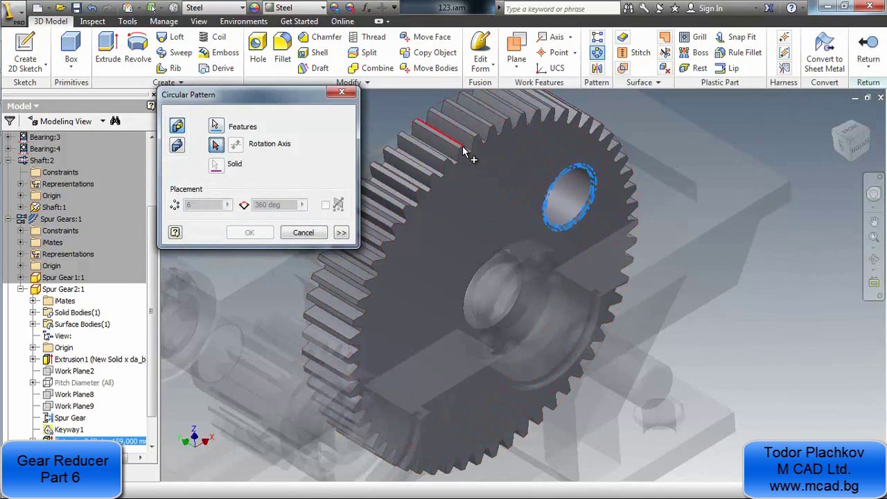
scroll(492, 184, up, 5)
click(504, 181)
scroll(504, 182, down, 8)
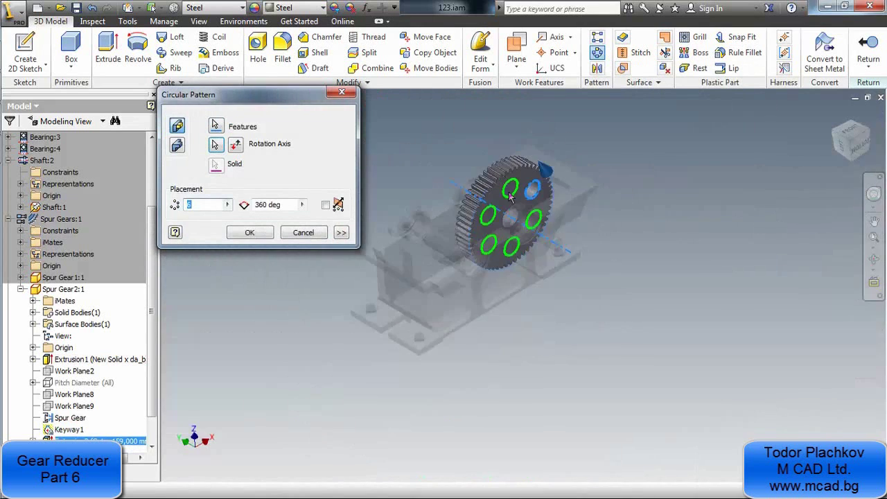
scroll(527, 208, up, 6)
scroll(509, 277, down, 4)
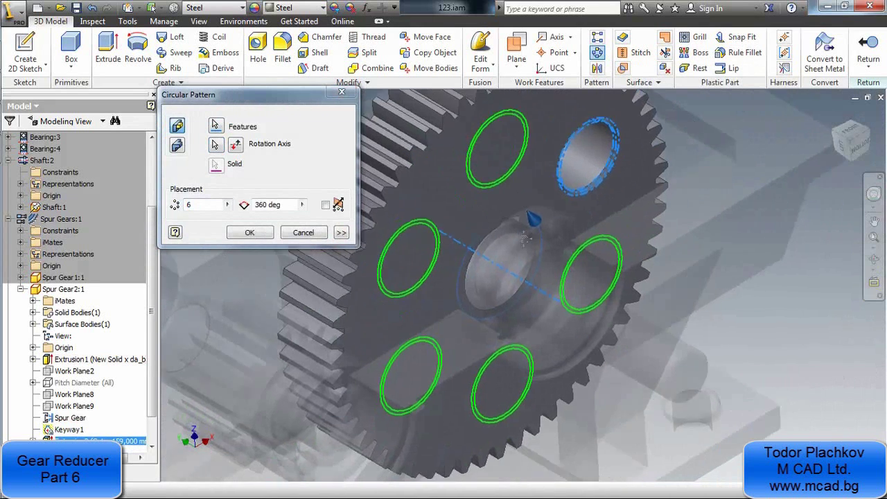
drag(208, 205, 173, 212)
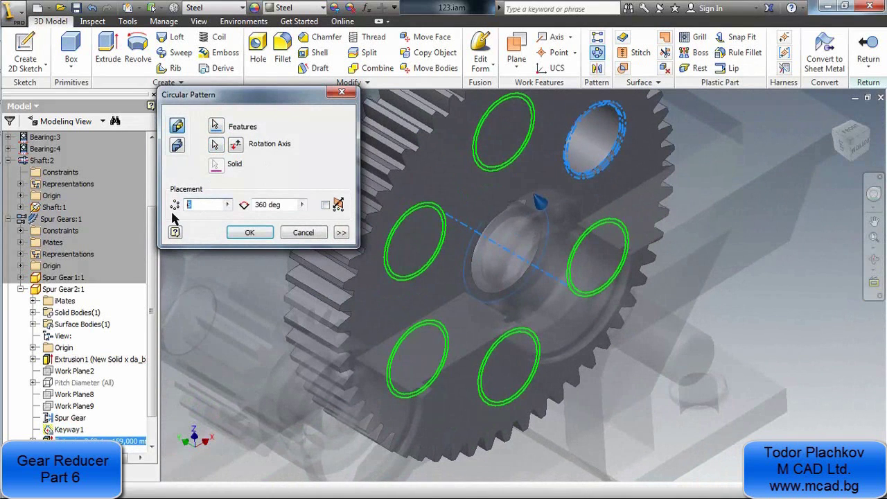
text(8)
click(249, 232)
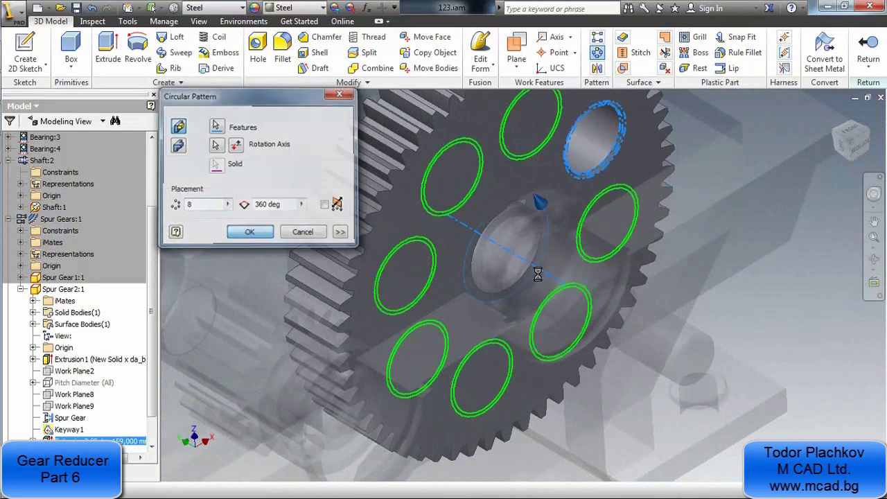
- Finish editing the large gear, return to the top-level assembly, and turn the gear slightly to test the meshing pair
click(868, 66)
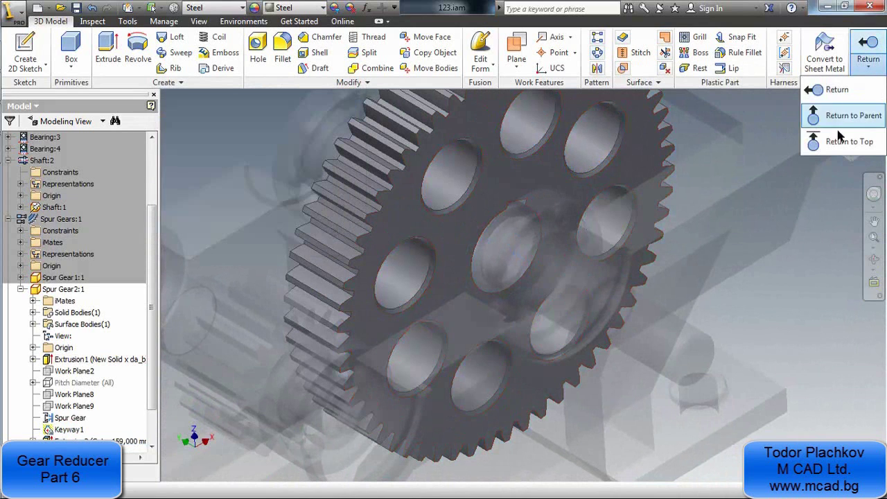
click(839, 142)
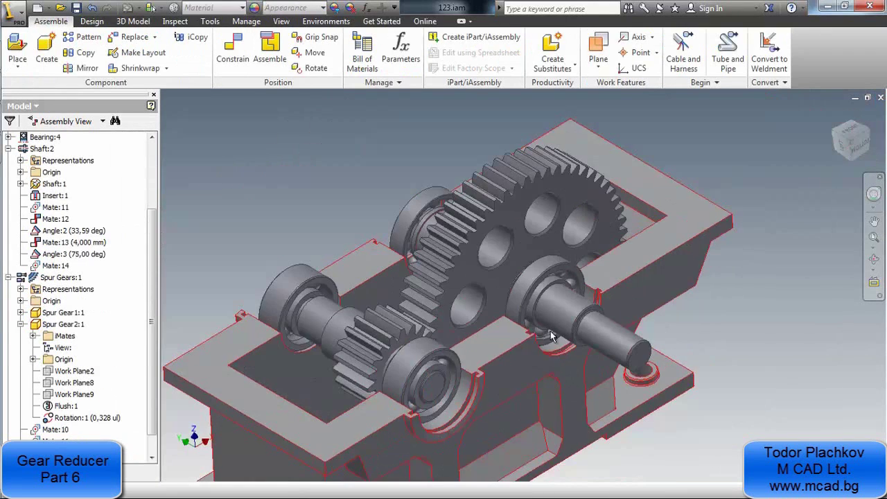
drag(488, 263, 475, 305)
click(475, 305)
click(358, 183)
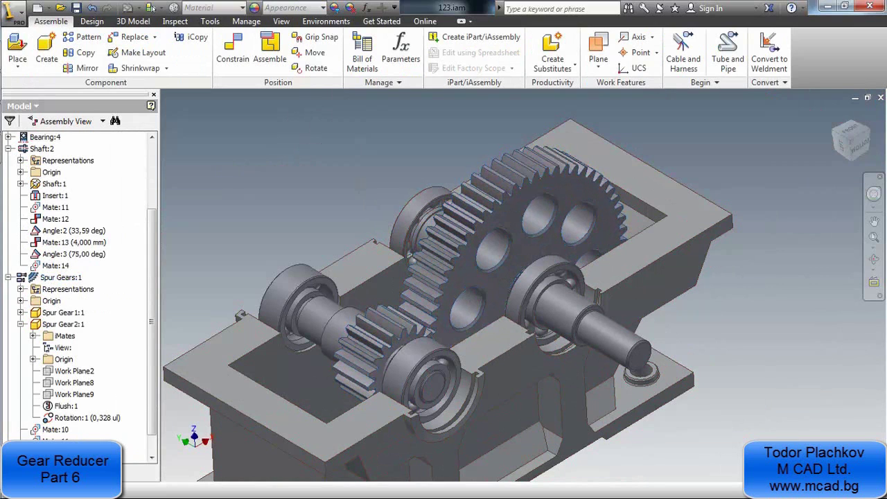
middle_drag(358, 183, 393, 154)
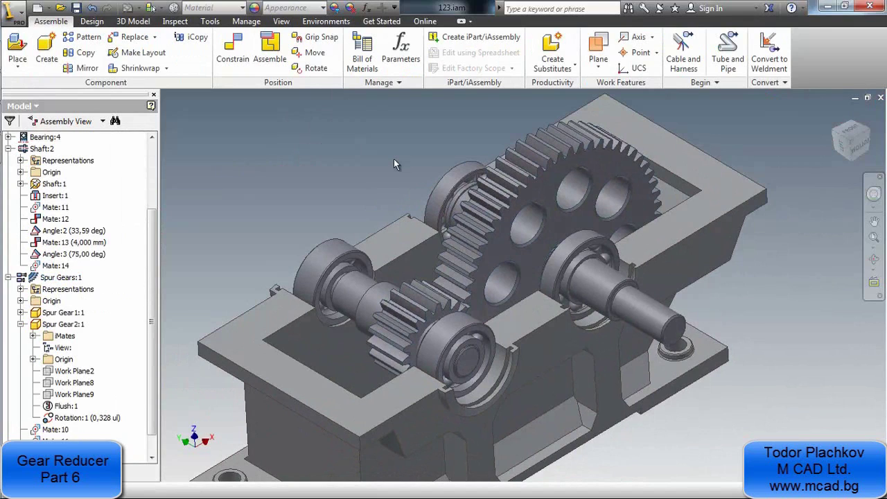
- Open the housing base in place to review its feature list, return to the assembly, and look through the component constraints
double_click(306, 422)
middle_drag(233, 243, 255, 154)
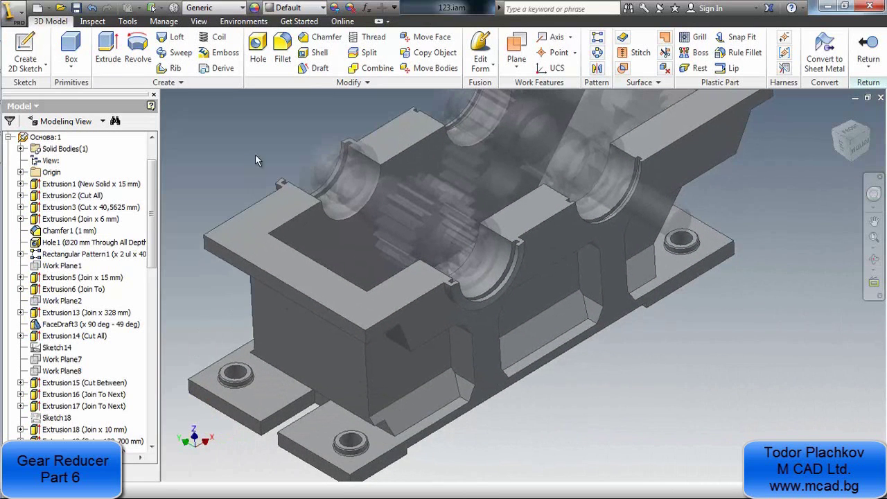
scroll(102, 219, down, 1)
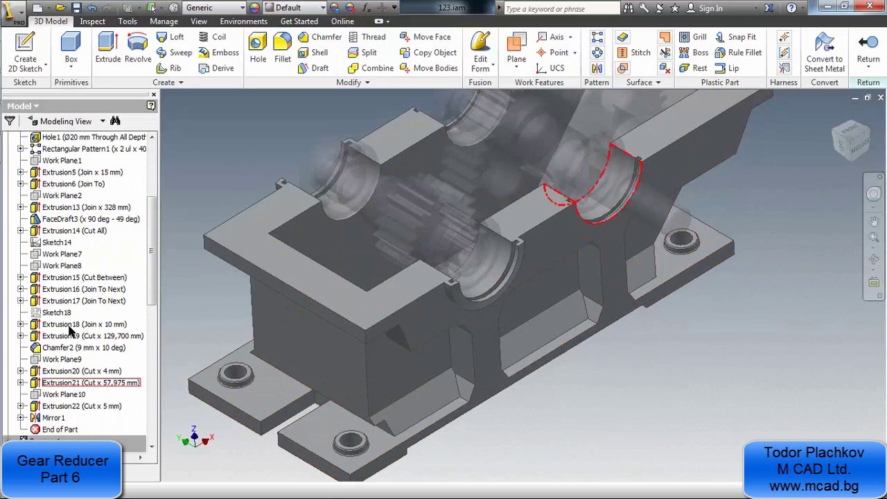
click(863, 56)
scroll(56, 388, down, 1)
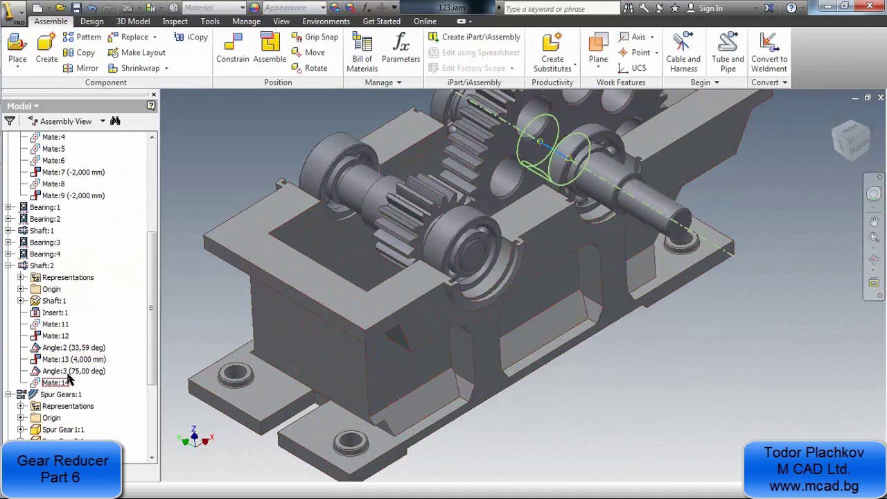
scroll(78, 309, up, 1)
shift+middle_drag(447, 267, 443, 310)
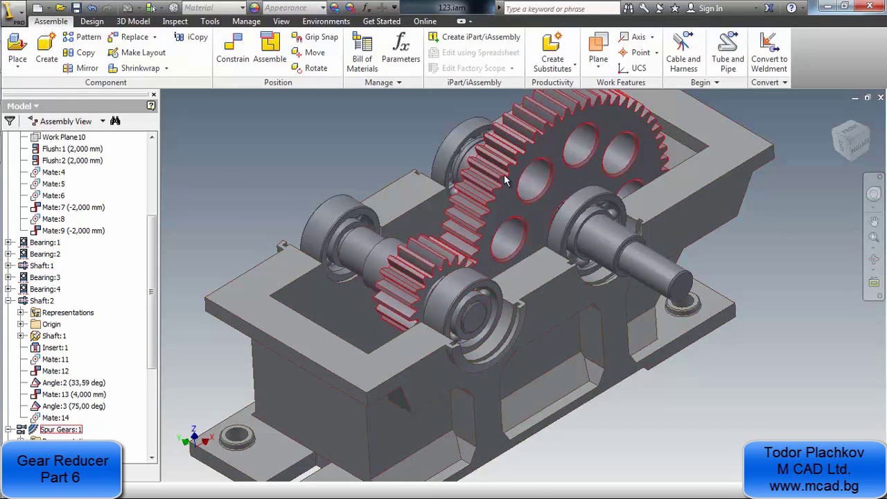
- Examine the plan, front and sectioned side views of the reducer in the AutoCAD drawing Redukto21321r.dwg
click(33, 89)
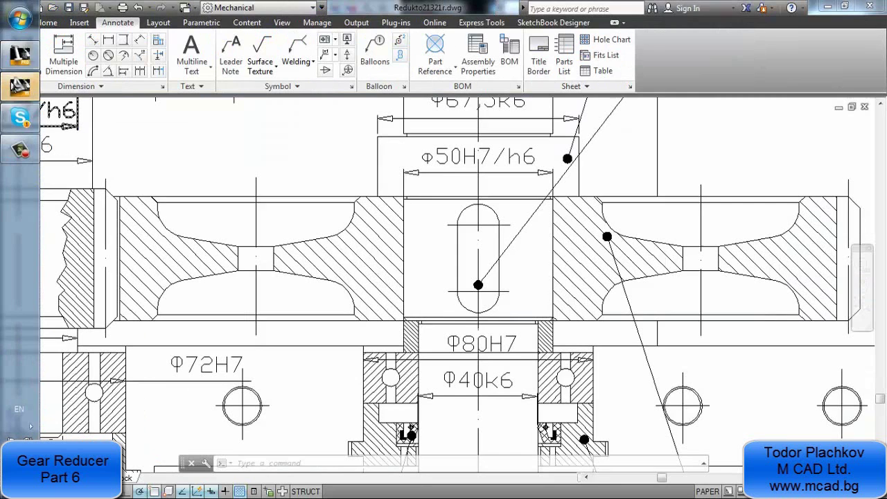
middle_drag(213, 246, 309, 234)
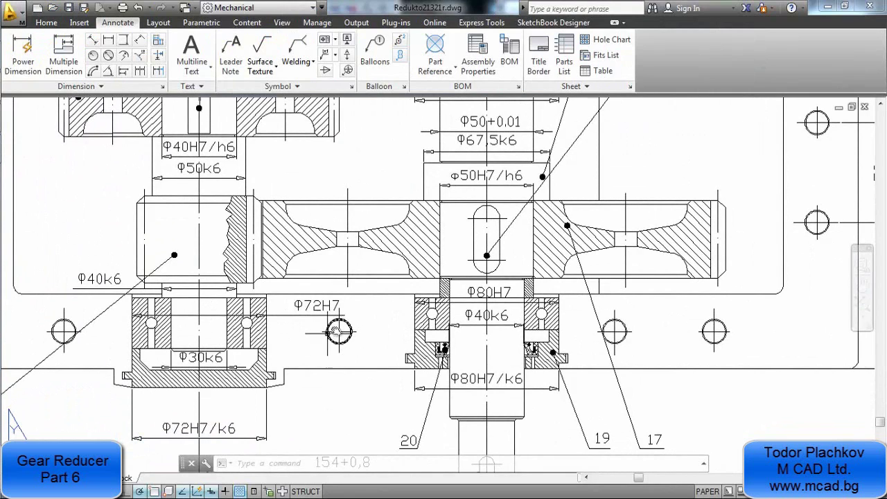
scroll(355, 307, down, 2)
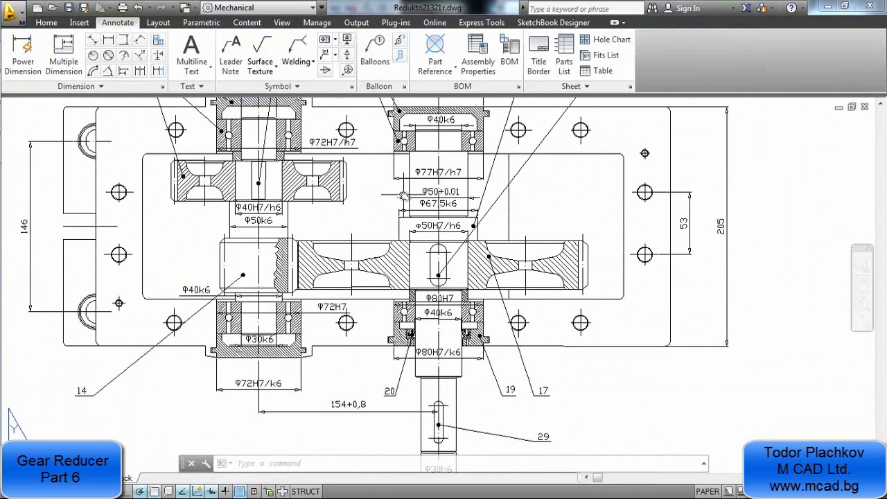
scroll(402, 196, down, 4)
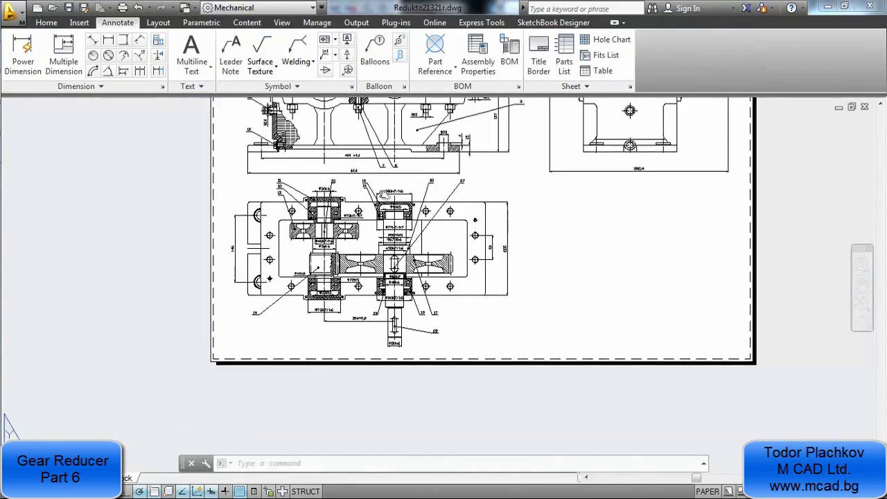
middle_drag(381, 196, 361, 388)
scroll(299, 196, up, 3)
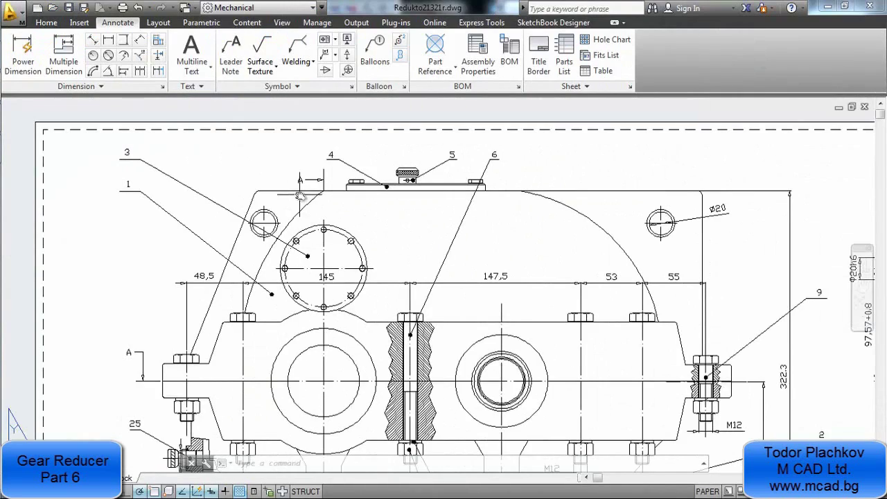
mouse_move(634, 331)
middle_down()
mouse_move(568, 298)
mouse_move(506, 248)
middle_up()
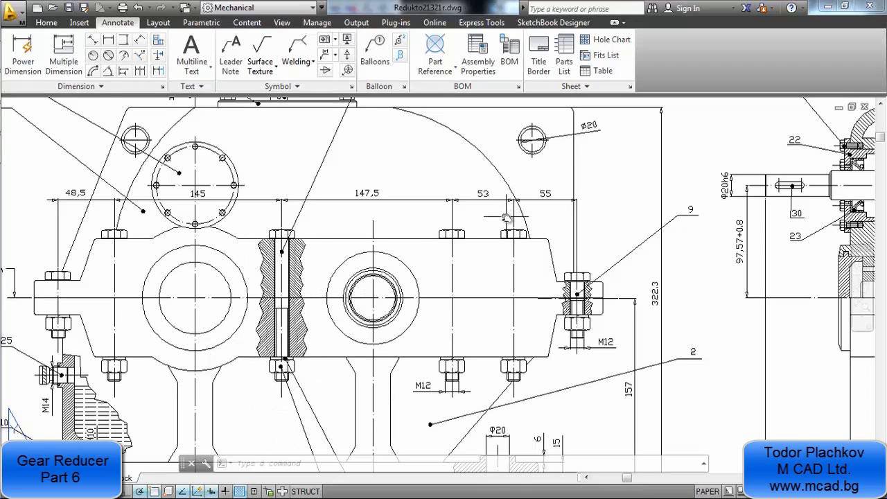
mouse_move(507, 218)
middle_down()
mouse_move(413, 312)
mouse_move(300, 286)
middle_up()
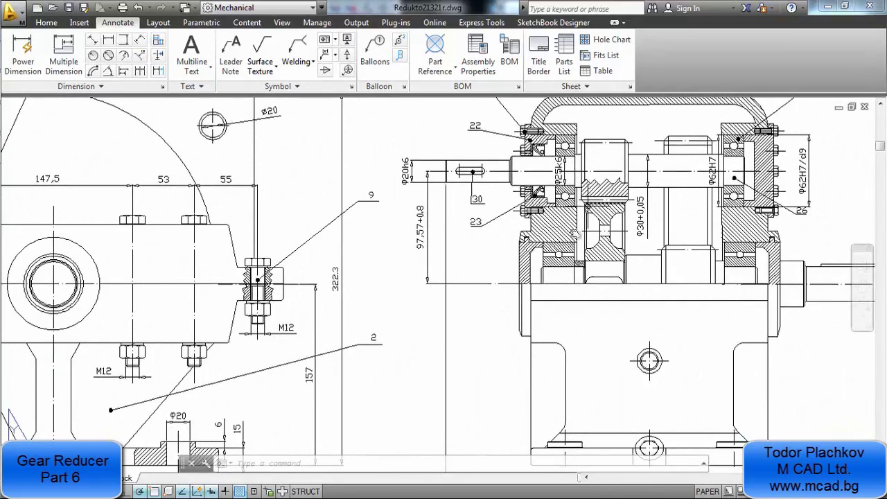
middle_drag(609, 235, 514, 271)
scroll(598, 246, down, 2)
scroll(501, 214, up, 2)
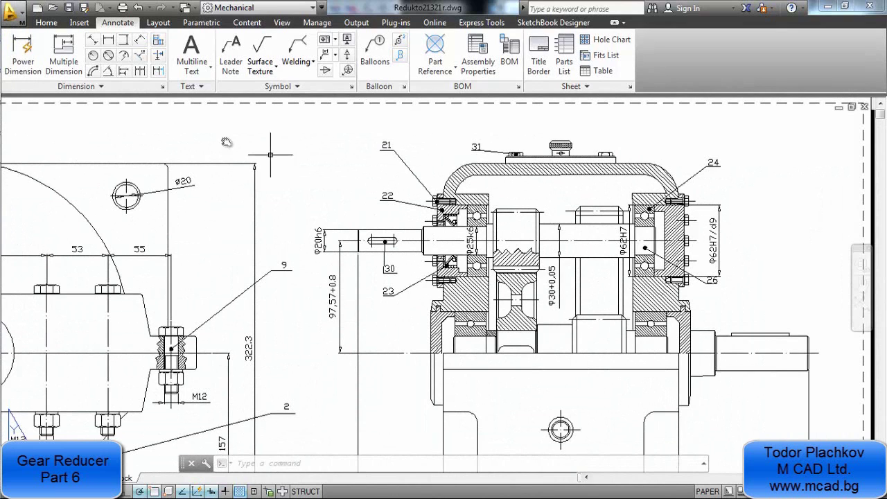
- Switch back to the Inventor gear reducer assembly and bring up its mechanical design tools
click(19, 54)
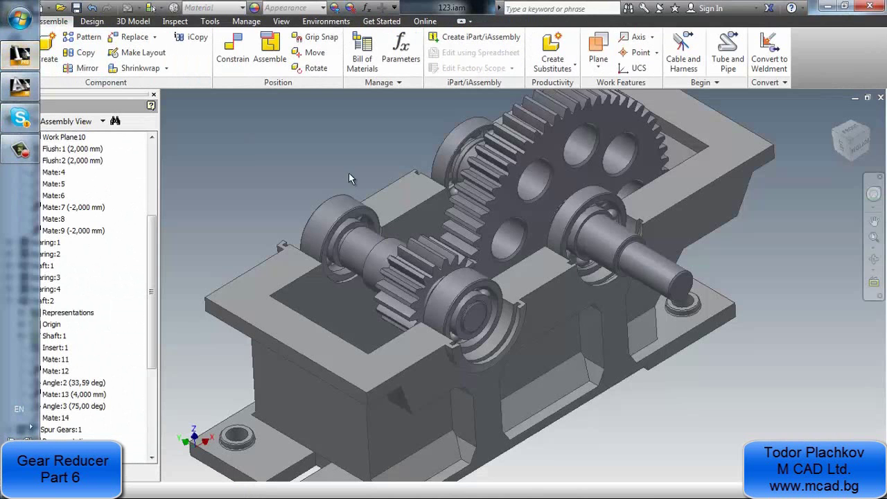
click(91, 21)
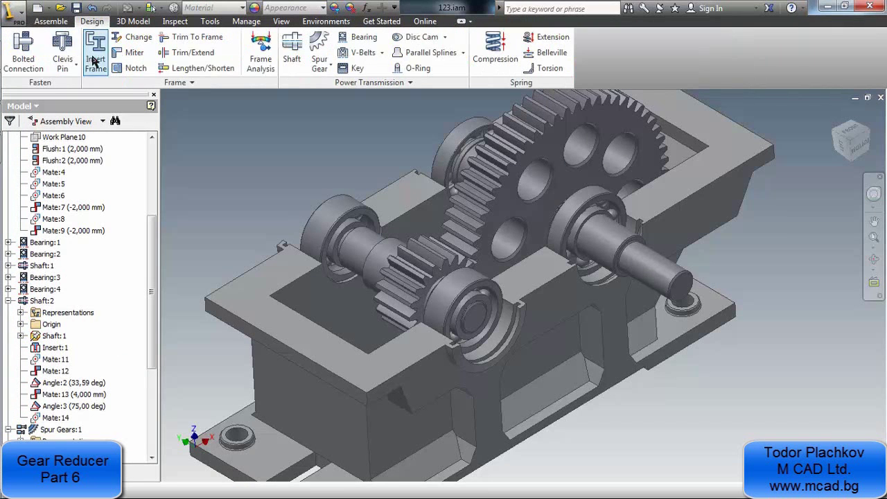